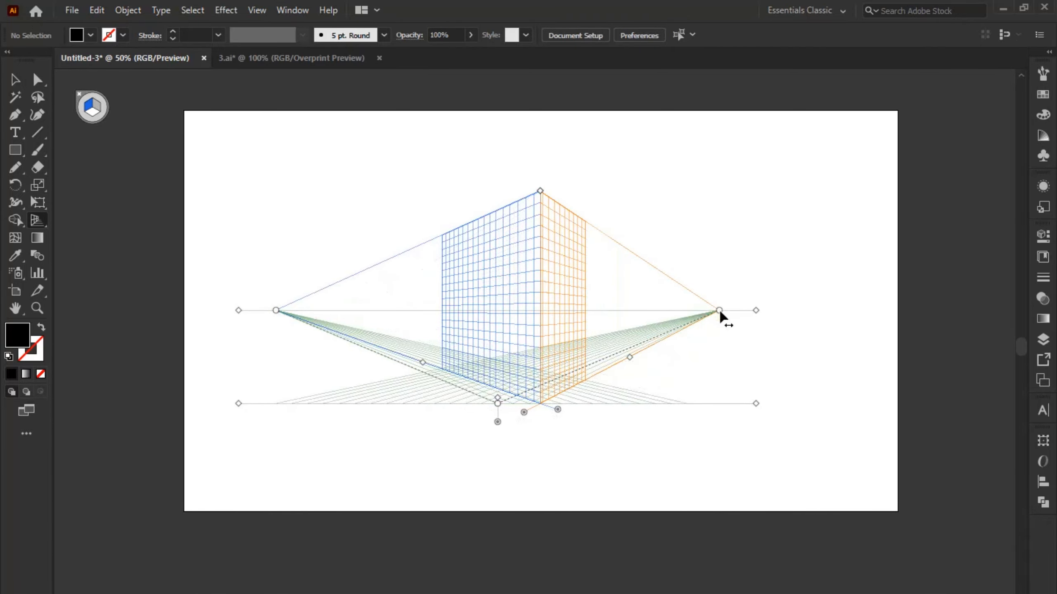
Step: Try moving the perspective grid's right vanishing point farther outward, and undo the change
drag(719, 311, 862, 312)
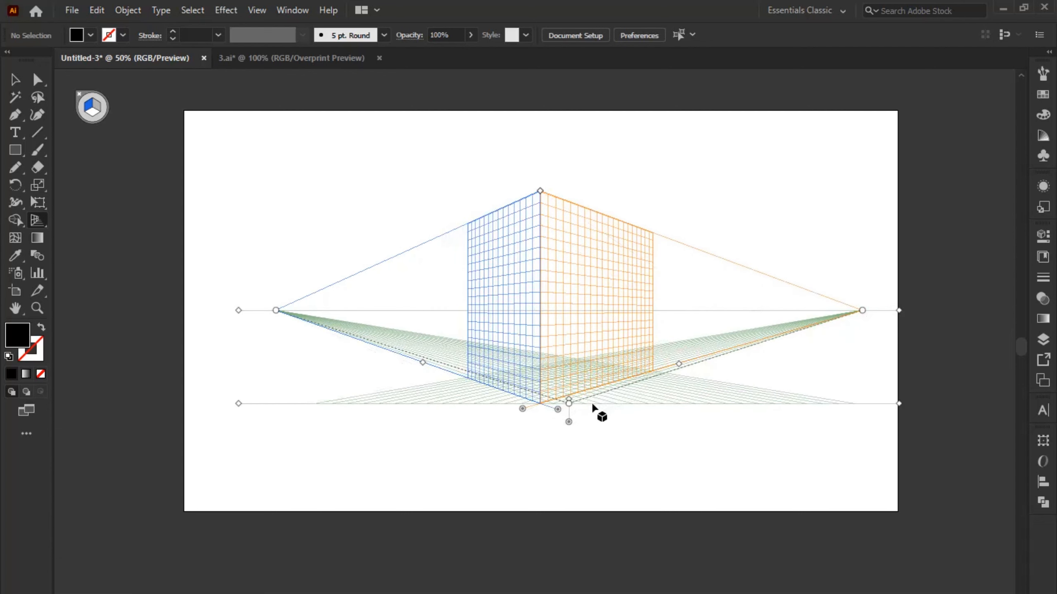
key(ctrl+z)
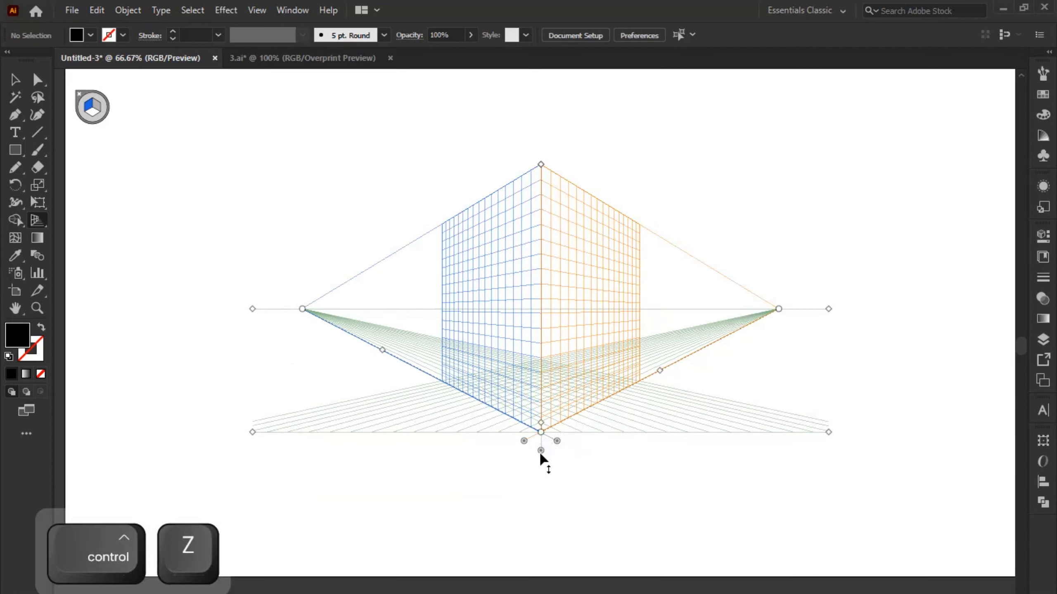
Step: Raise the grid's ground plane toward the horizon, then try shifting the left plane sideways and undo that shift
drag(541, 453, 383, 481)
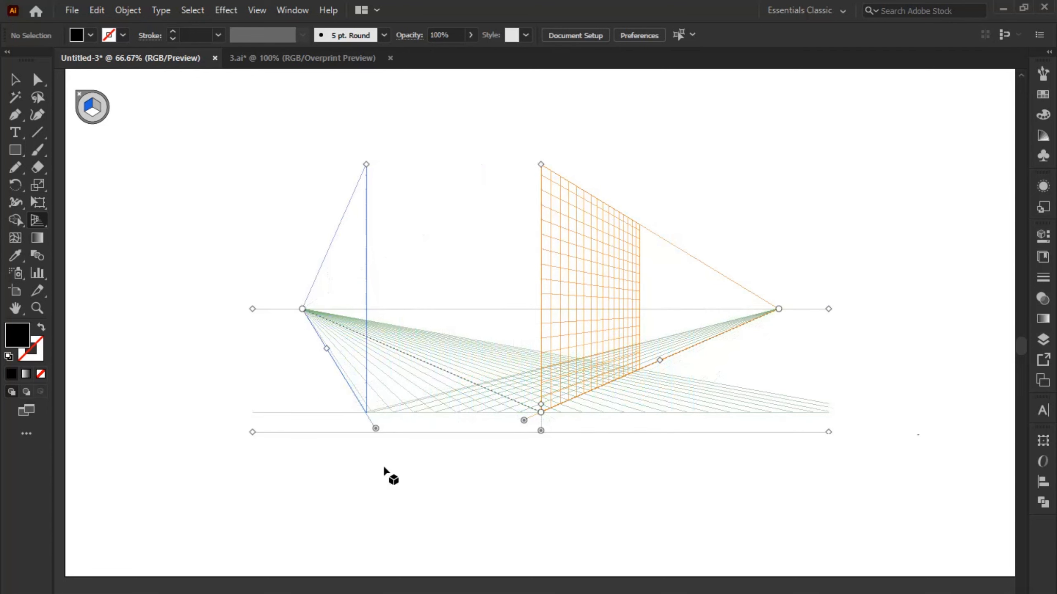
mouse_move(376, 430)
mouse_down()
mouse_move(550, 431)
mouse_move(672, 469)
mouse_move(553, 441)
mouse_move(383, 435)
mouse_move(493, 454)
mouse_move(533, 422)
mouse_up()
click(599, 396)
key(ctrl+z)
key(ctrl+z)
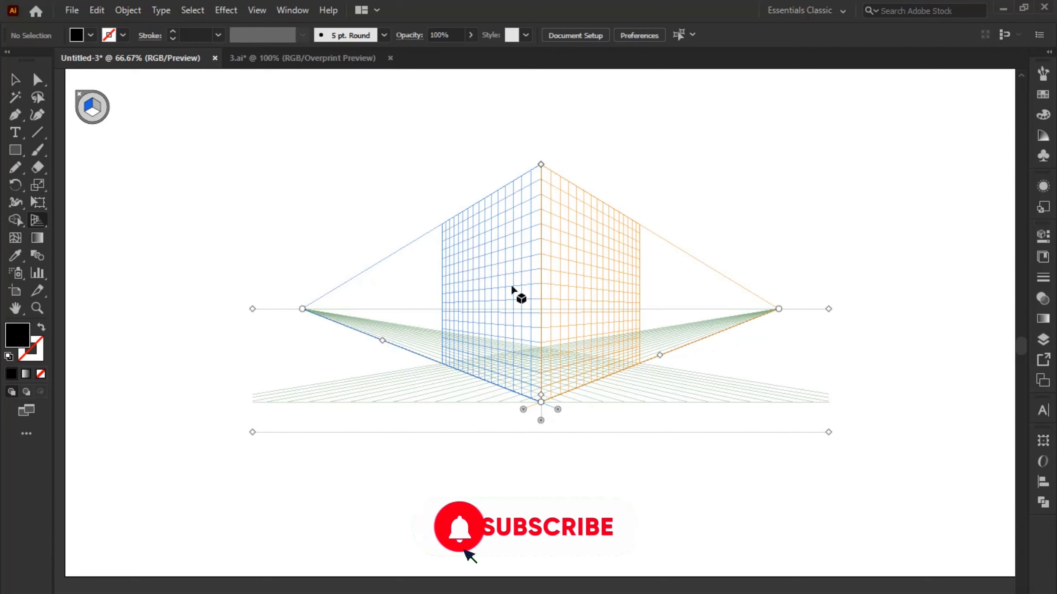
Step: Switch to the Perspective Selection tool
click(43, 218)
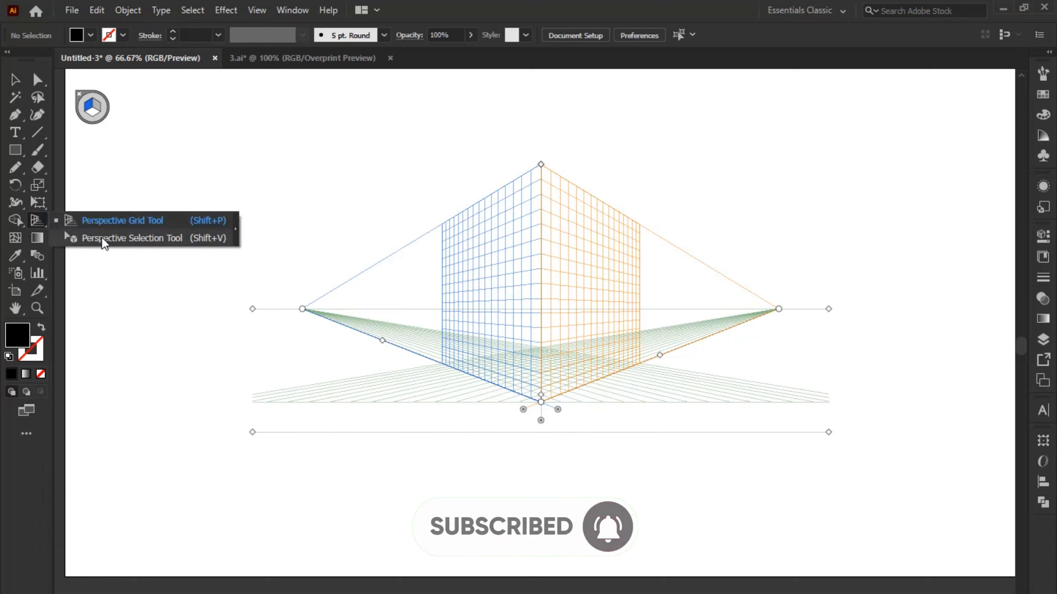
click(156, 249)
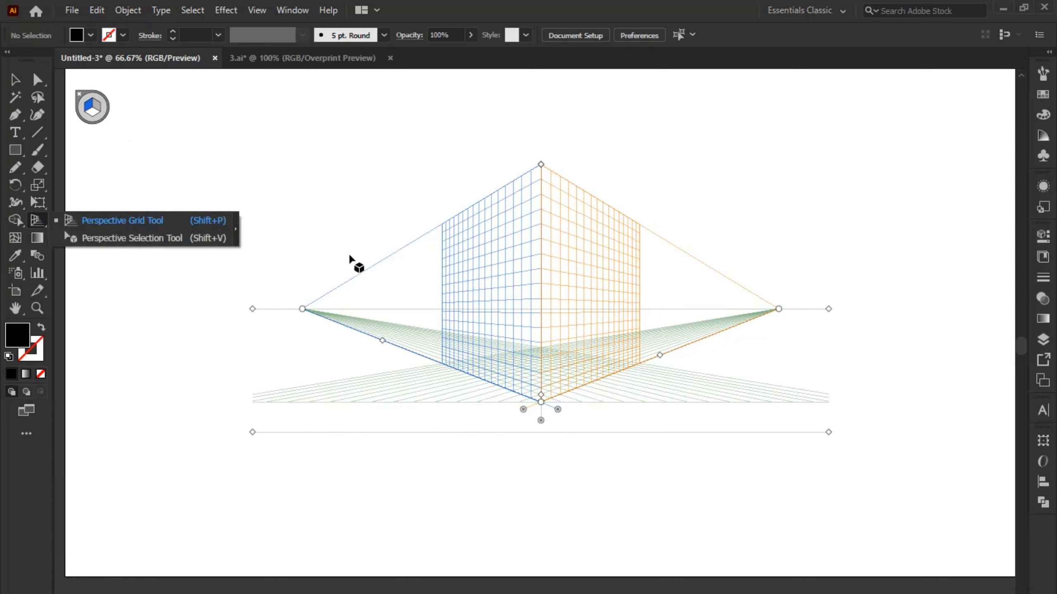
key(space)
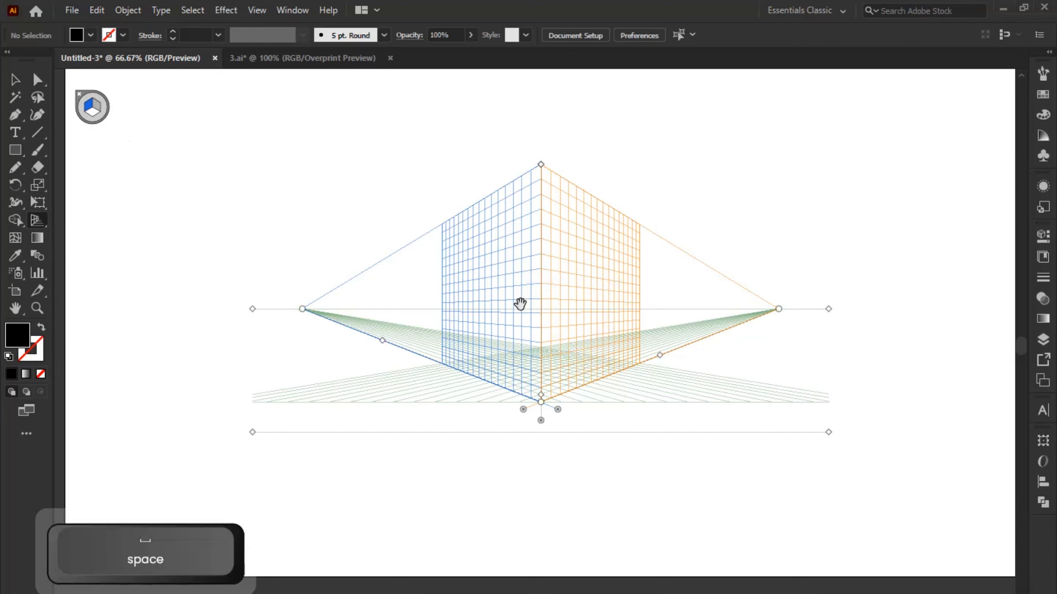
click(15, 79)
drag(456, 201, 433, 229)
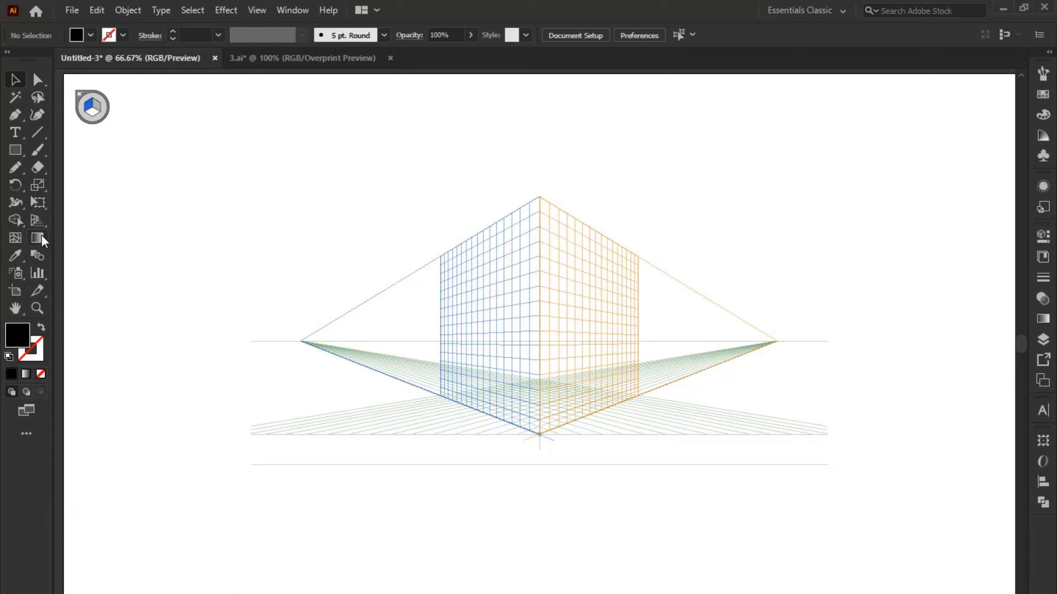
drag(37, 219, 89, 233)
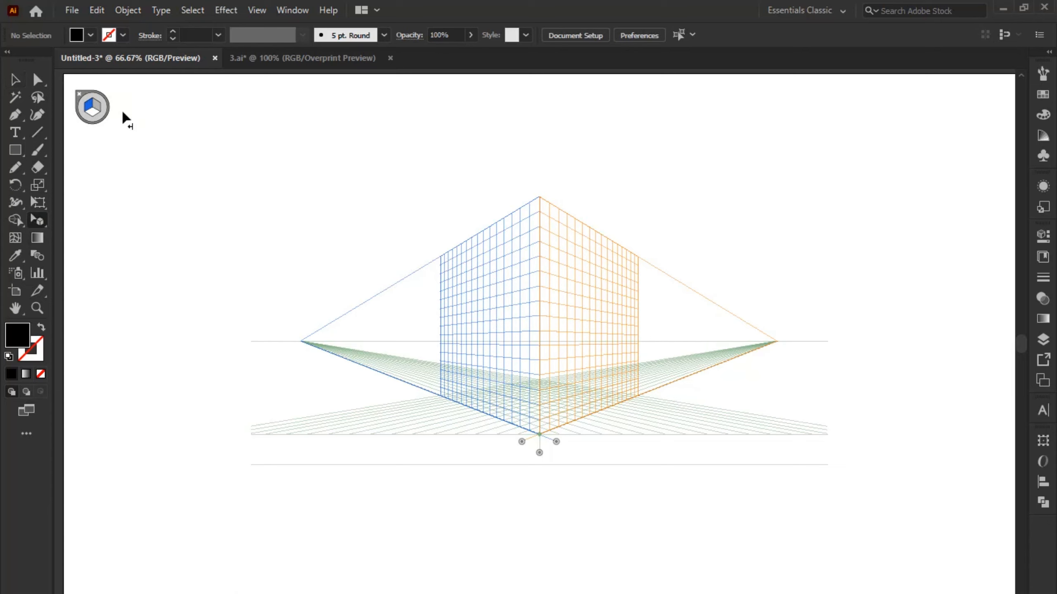
Step: Cycle through the active planes of the perspective grid and leave the left plane active
click(97, 106)
click(93, 111)
click(92, 104)
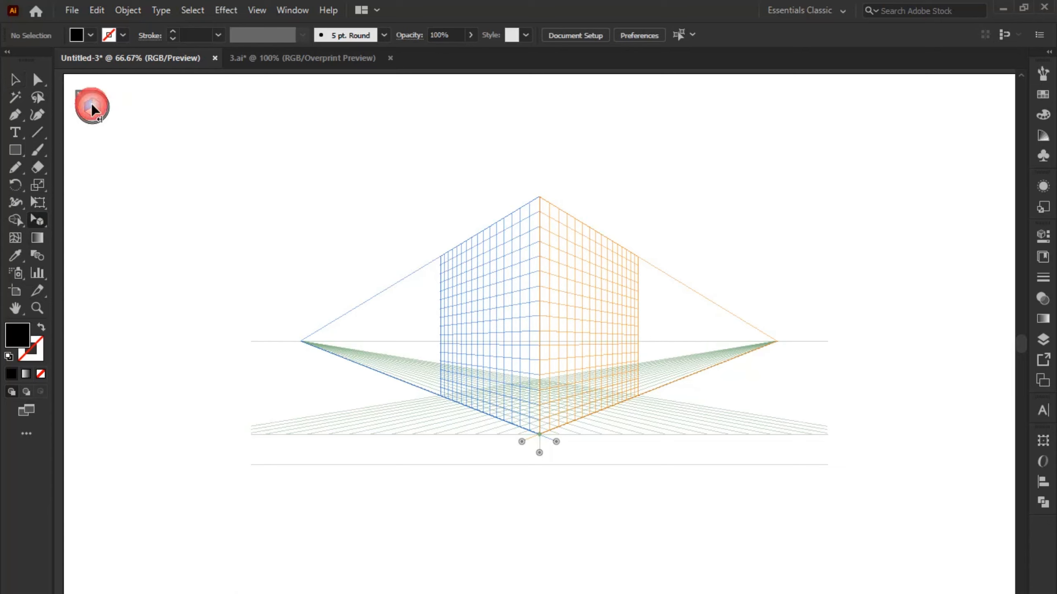
click(95, 108)
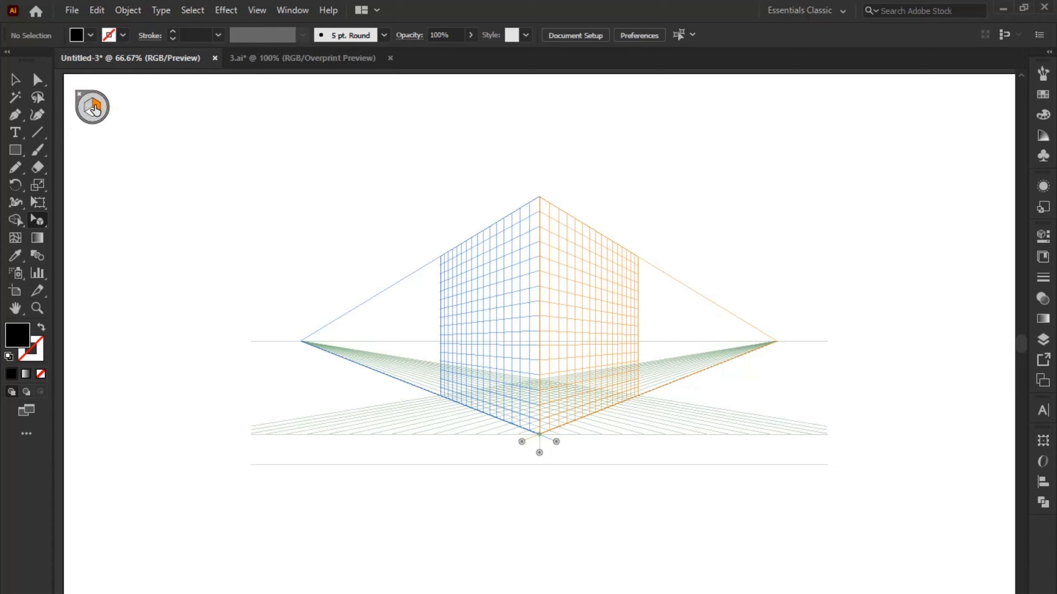
click(91, 109)
Step: Draw a wide black rectangle across the upper half of the left grid plane
click(14, 153)
click(501, 378)
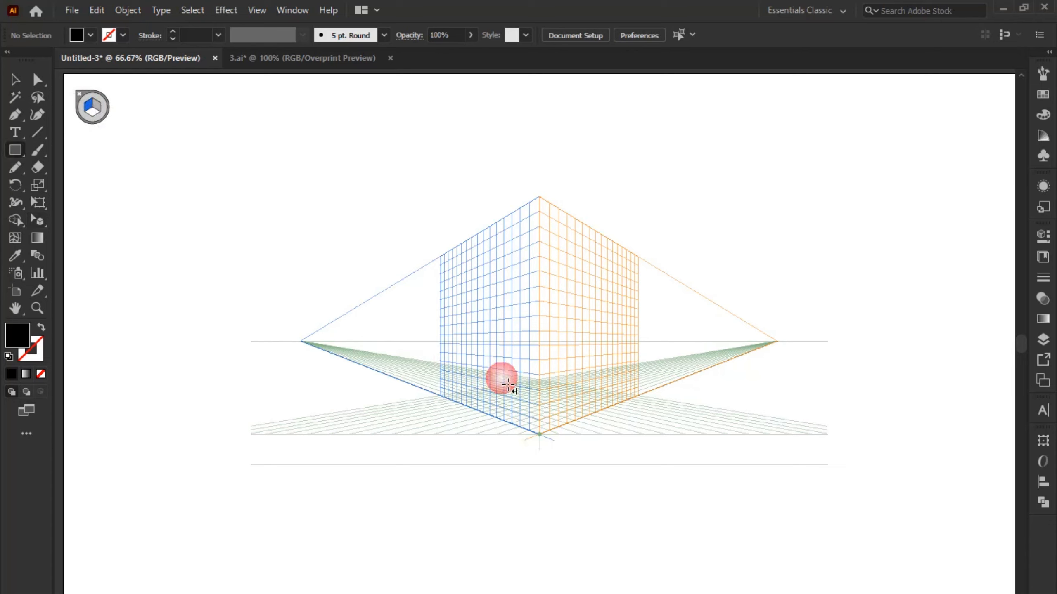
mouse_move(457, 291)
mouse_down()
mouse_move(539, 361)
mouse_move(523, 299)
mouse_up()
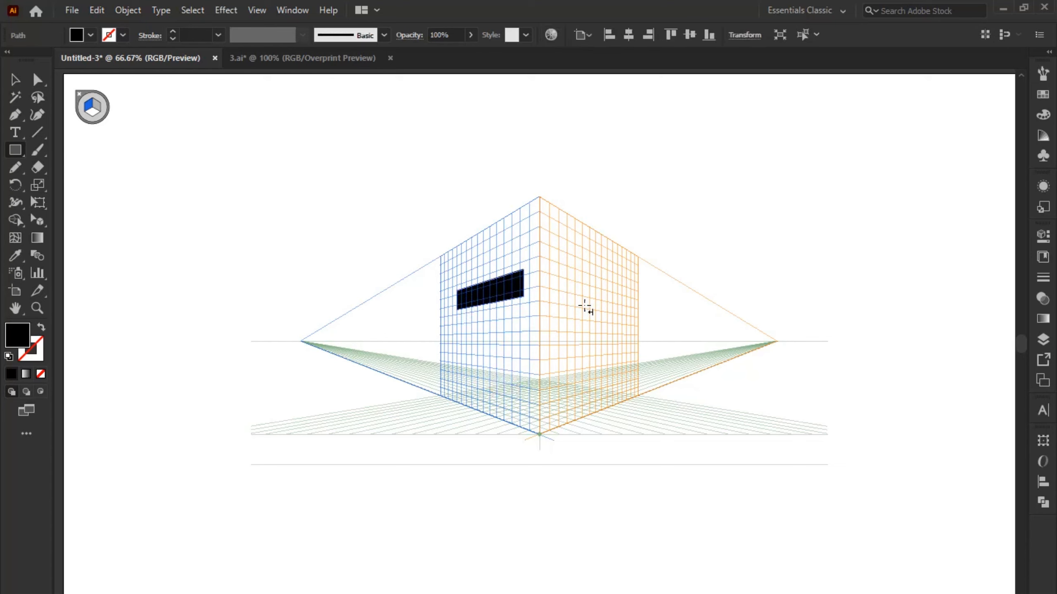
Step: Try drawing rectangles outside the grid, above it and to its right, and undo each one
drag(373, 152, 610, 190)
key(ctrl+z)
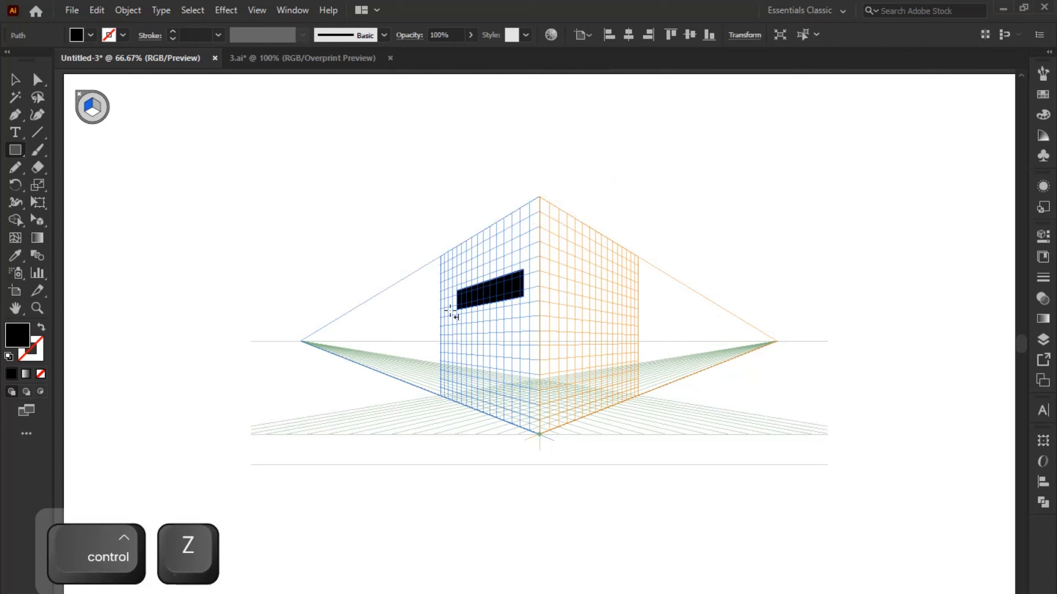
drag(766, 189, 844, 294)
key(ctrl+z)
Step: Draw two more black rectangles on the left plane, stacked below the first one
drag(457, 331, 523, 360)
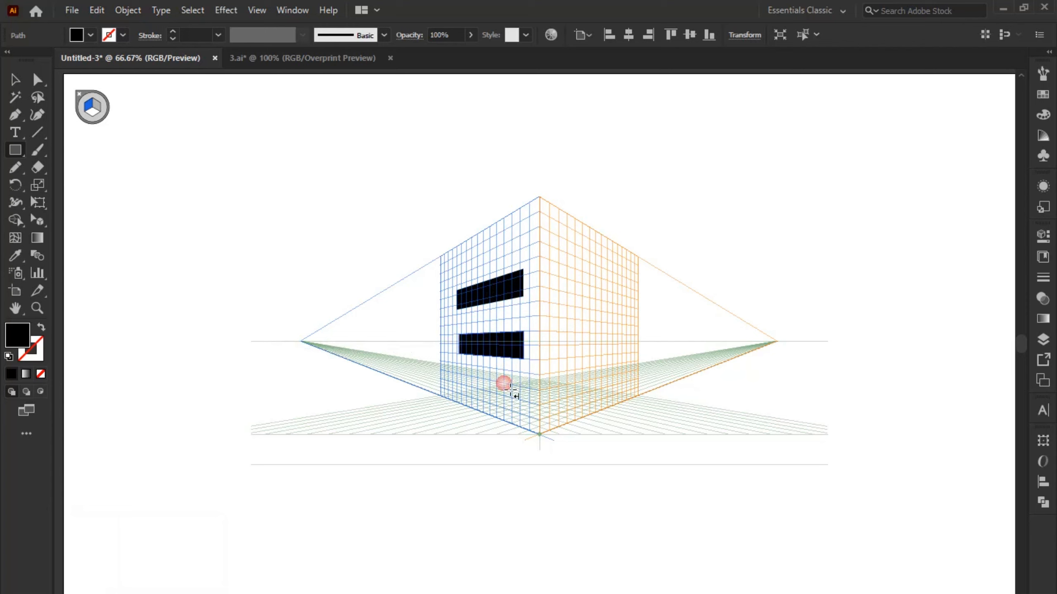
drag(466, 376, 517, 409)
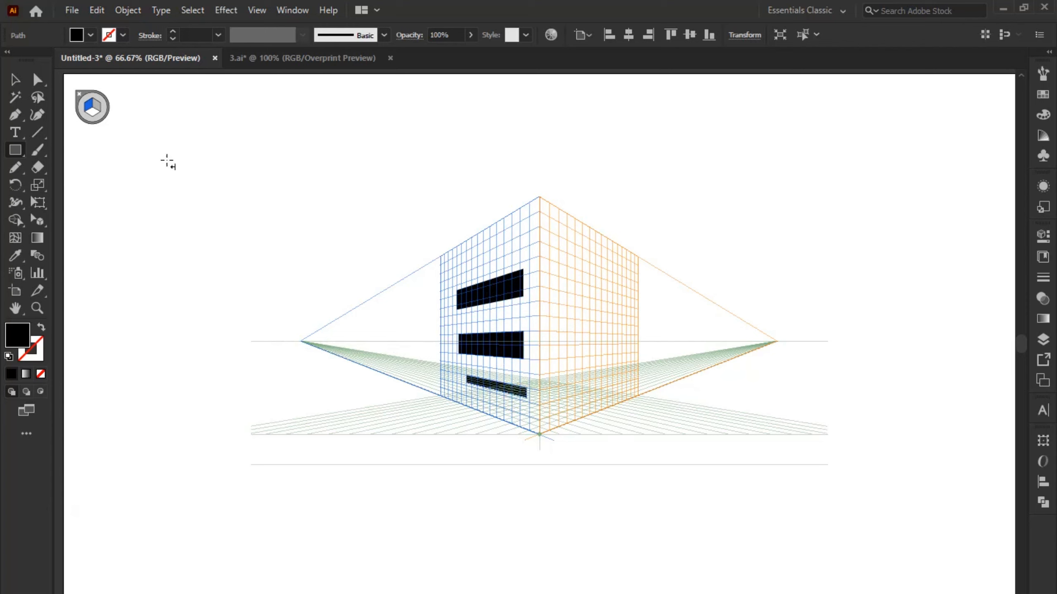
Step: Make the right plane active and draw two black circles on it with the Ellipse tool, one above the other
click(38, 220)
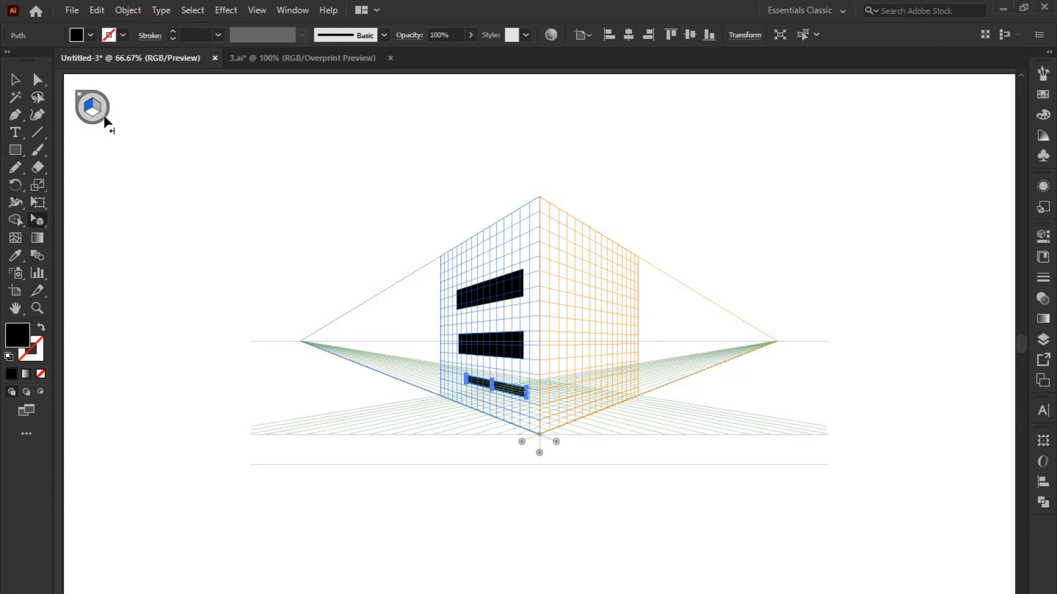
click(103, 110)
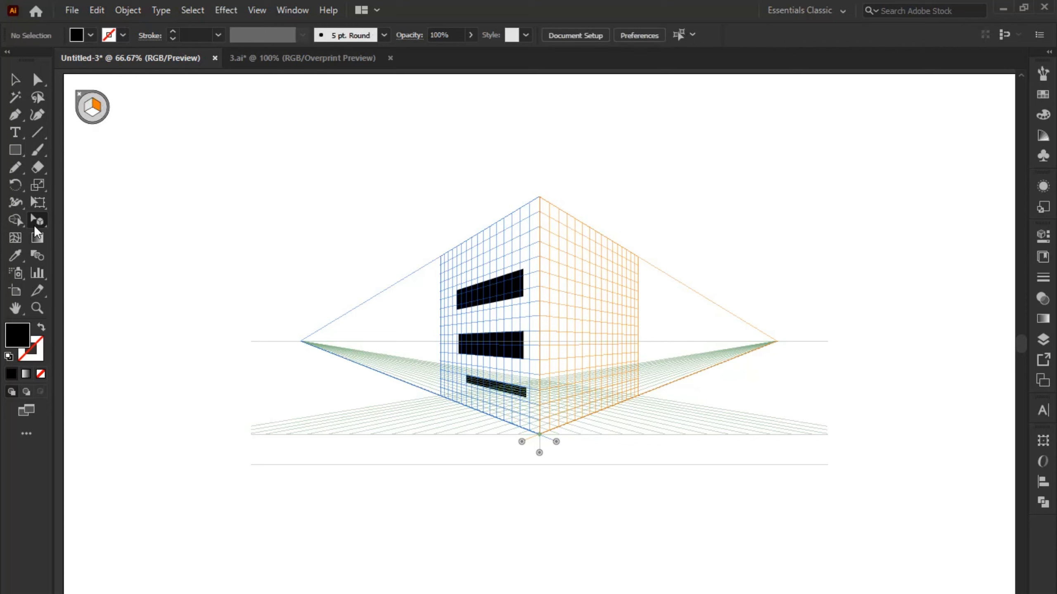
click(37, 220)
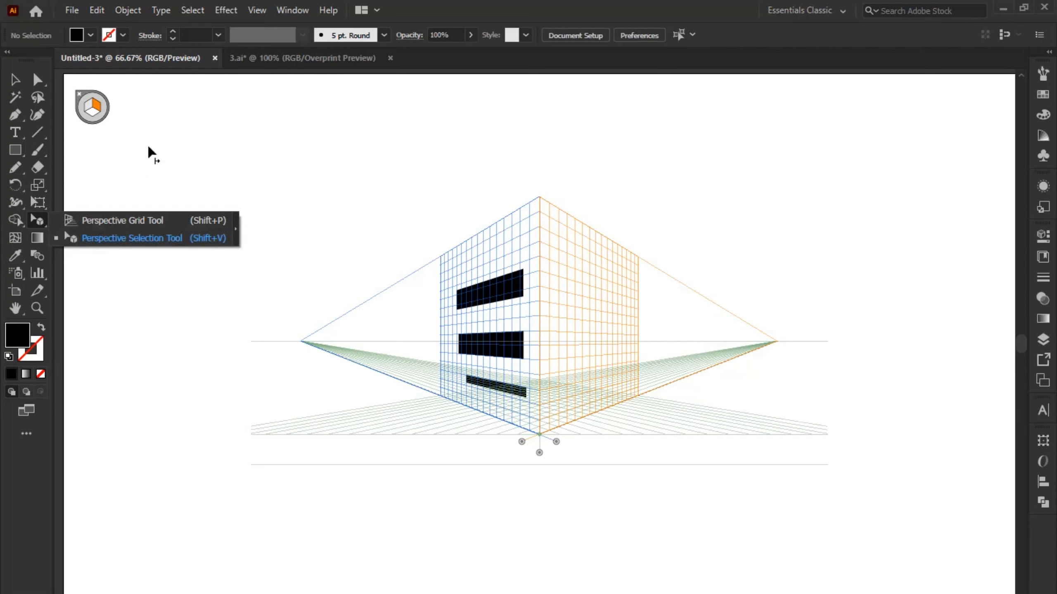
click(104, 111)
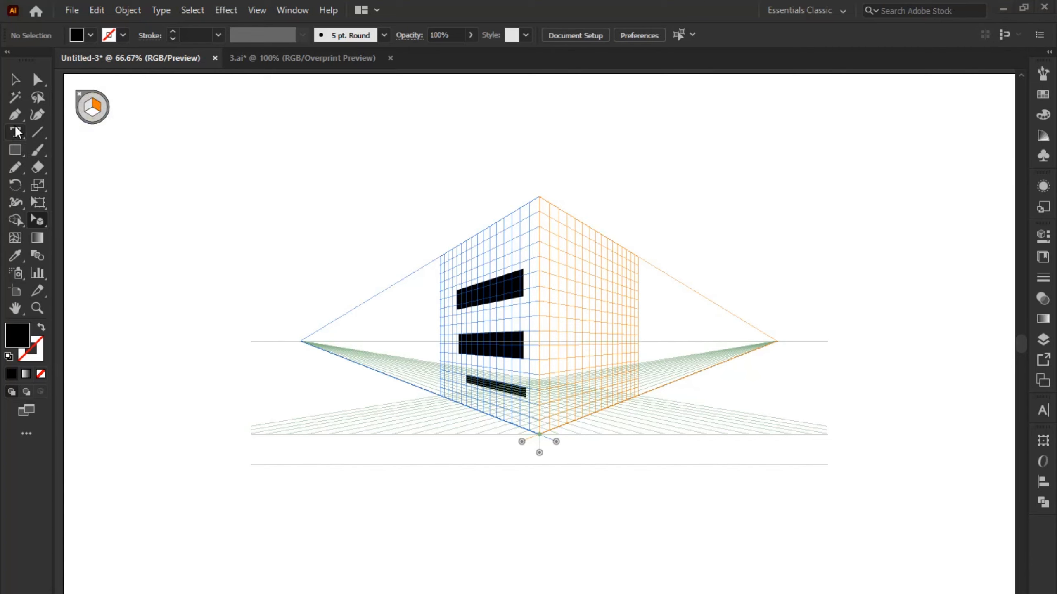
drag(16, 150, 120, 184)
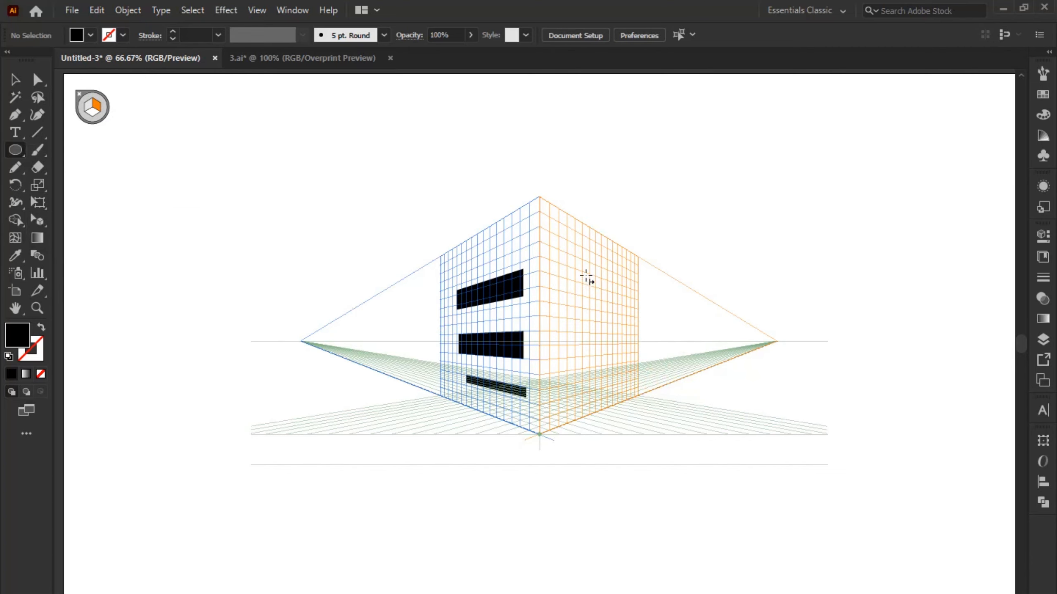
mouse_move(573, 269)
mouse_down()
mouse_move(611, 309)
mouse_move(646, 286)
mouse_move(618, 306)
mouse_up()
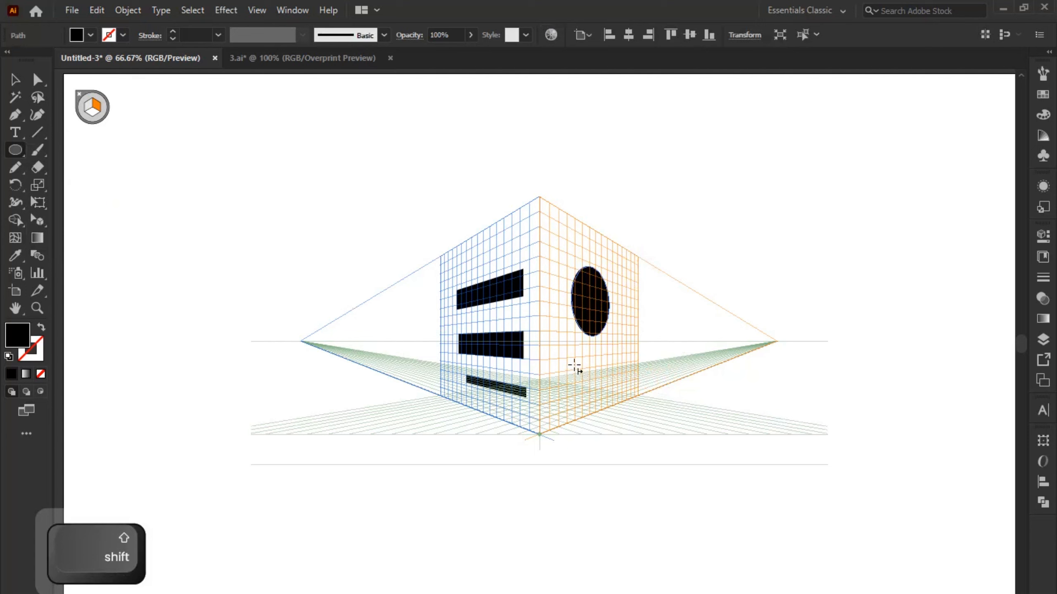
drag(574, 365, 599, 412)
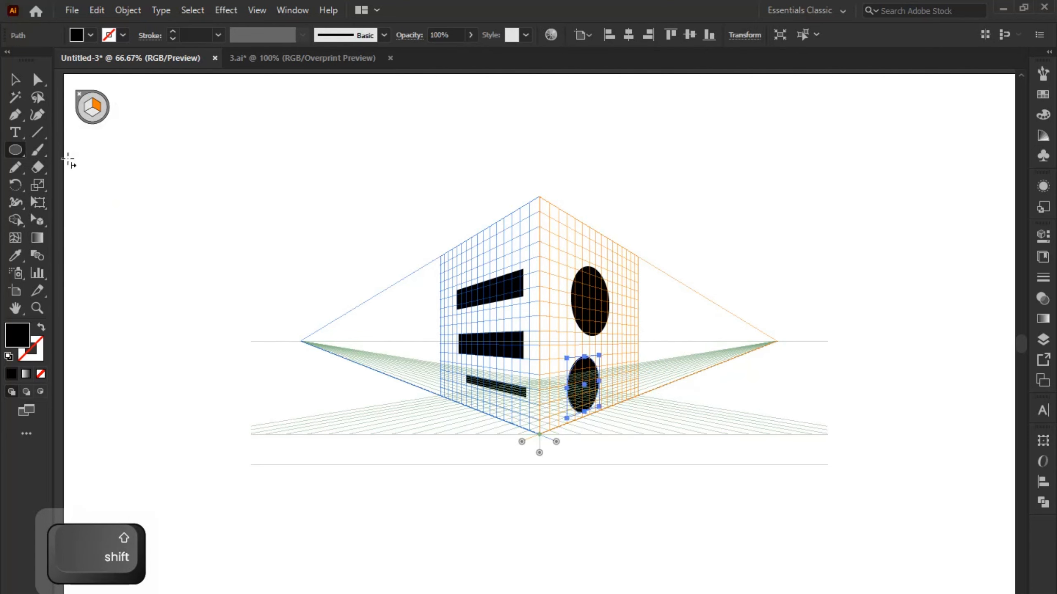
Step: Make the ground plane active and draw a black rectangle on it near the front corner of the grid
click(37, 219)
click(97, 114)
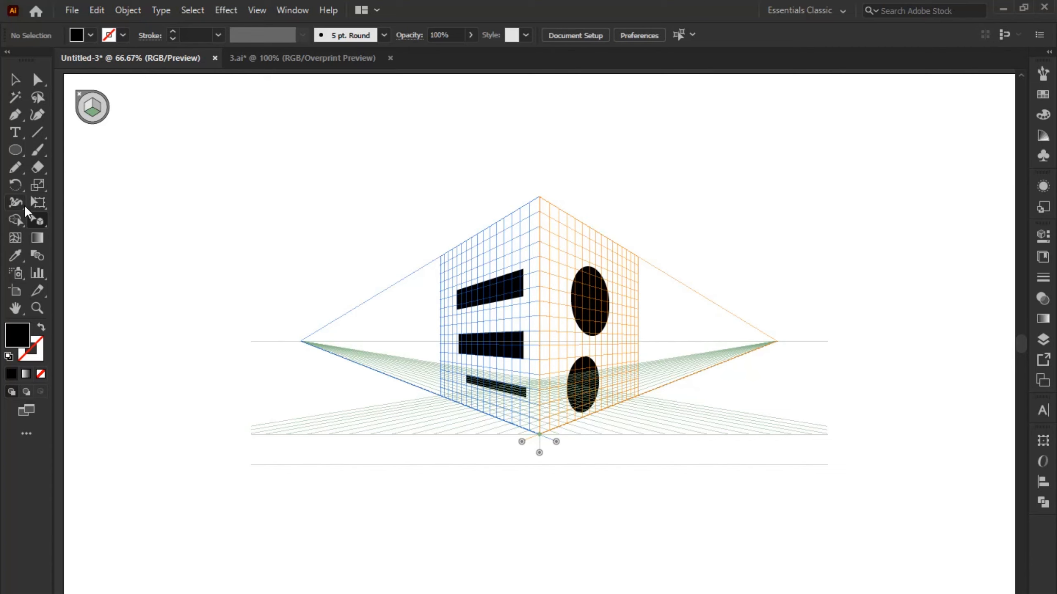
drag(14, 156, 83, 150)
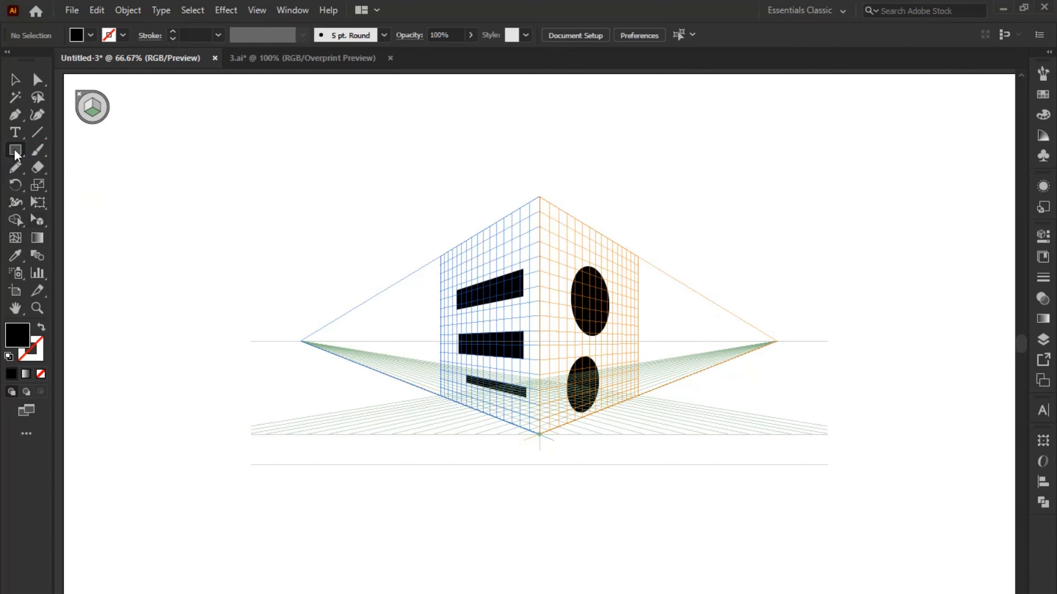
mouse_move(483, 394)
mouse_down()
mouse_move(561, 427)
mouse_move(573, 416)
mouse_up()
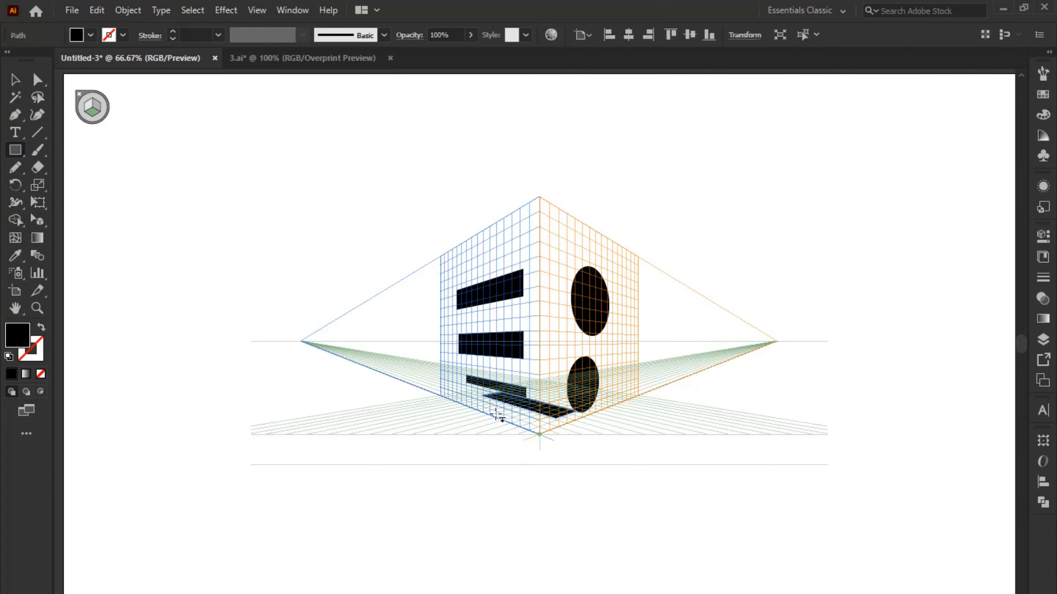
Step: Set the ground rectangle's fill to dark crimson and draw three more narrow rectangles around it on the ground plane
double_click(21, 331)
click(738, 378)
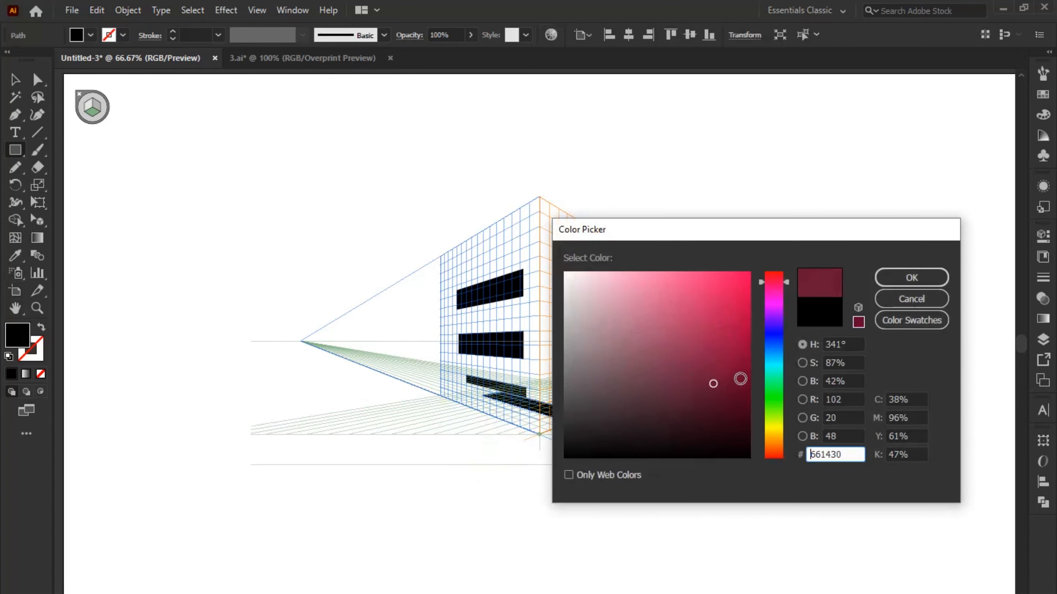
click(897, 282)
drag(544, 392, 540, 434)
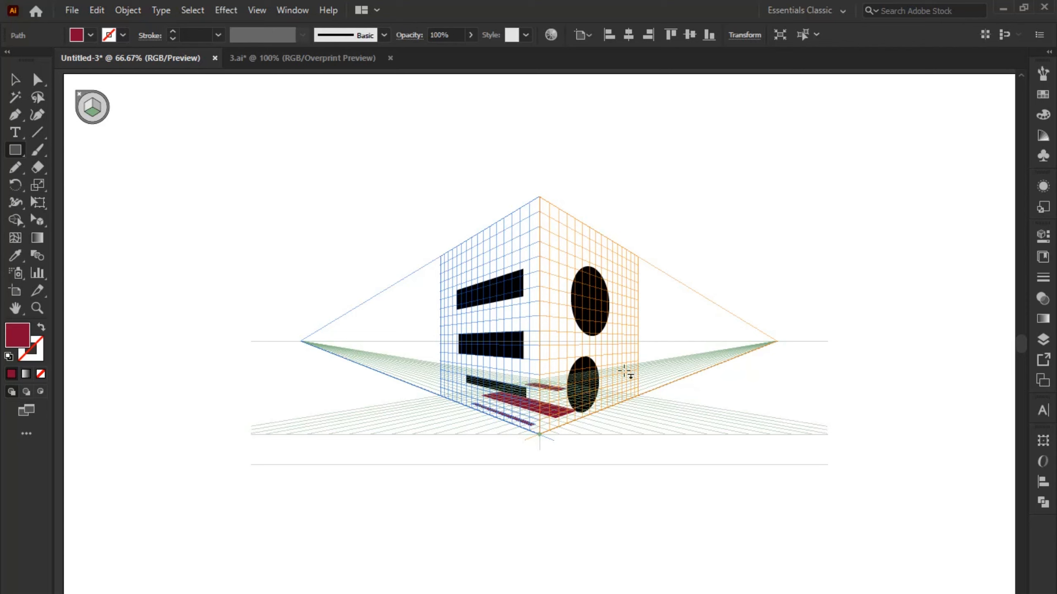
drag(491, 402, 456, 395)
click(632, 361)
Step: Make the left plane active and set the fill colour to green #25cc31
key(1)
click(73, 136)
click(58, 341)
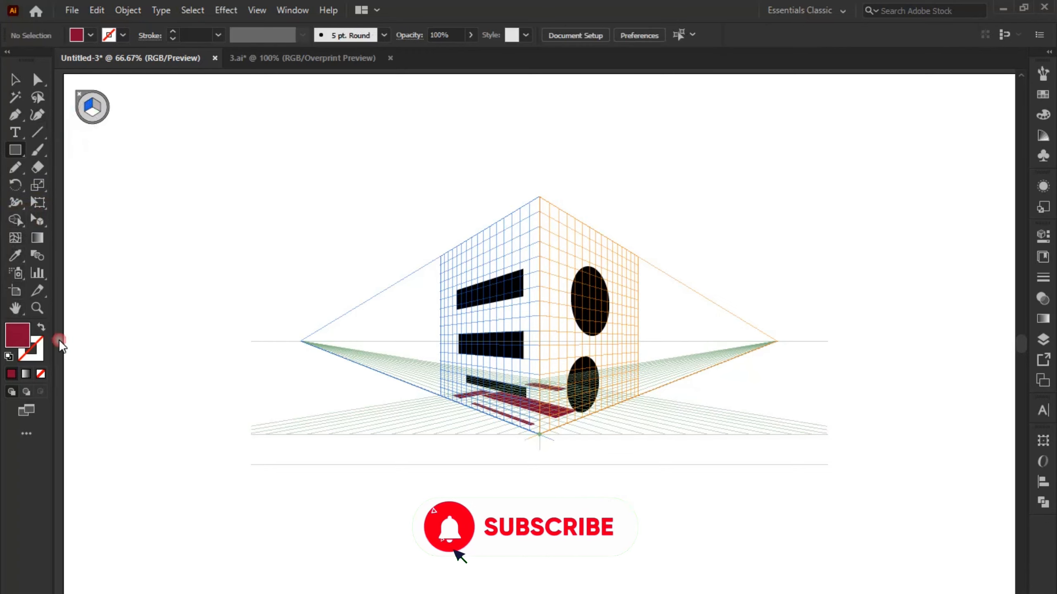
text(25cc31)
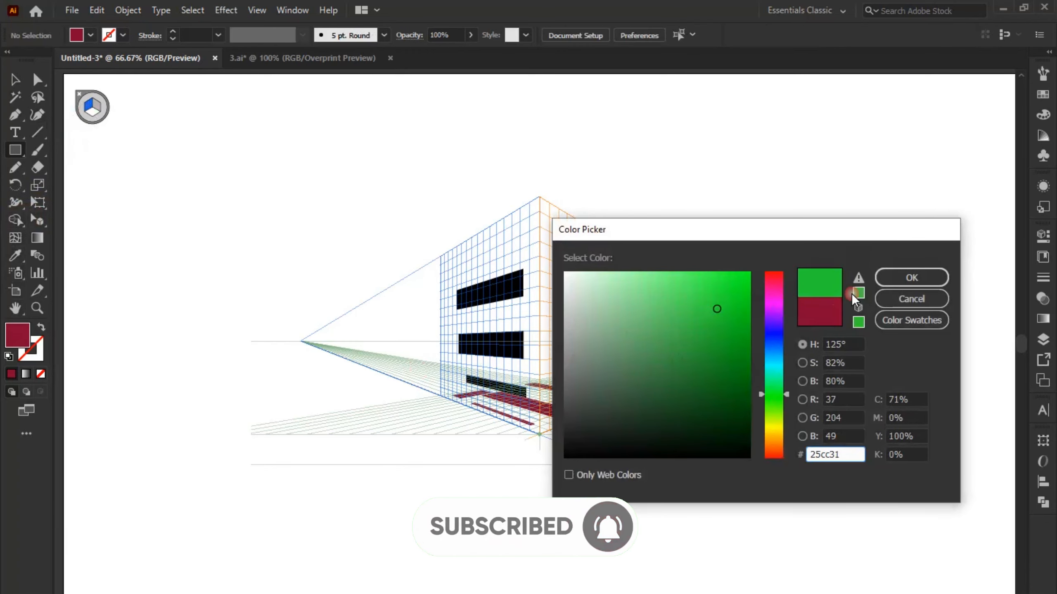
click(910, 277)
Step: Draw several small green rectangles on the left plane, in the gaps around the black ones
drag(496, 234, 517, 249)
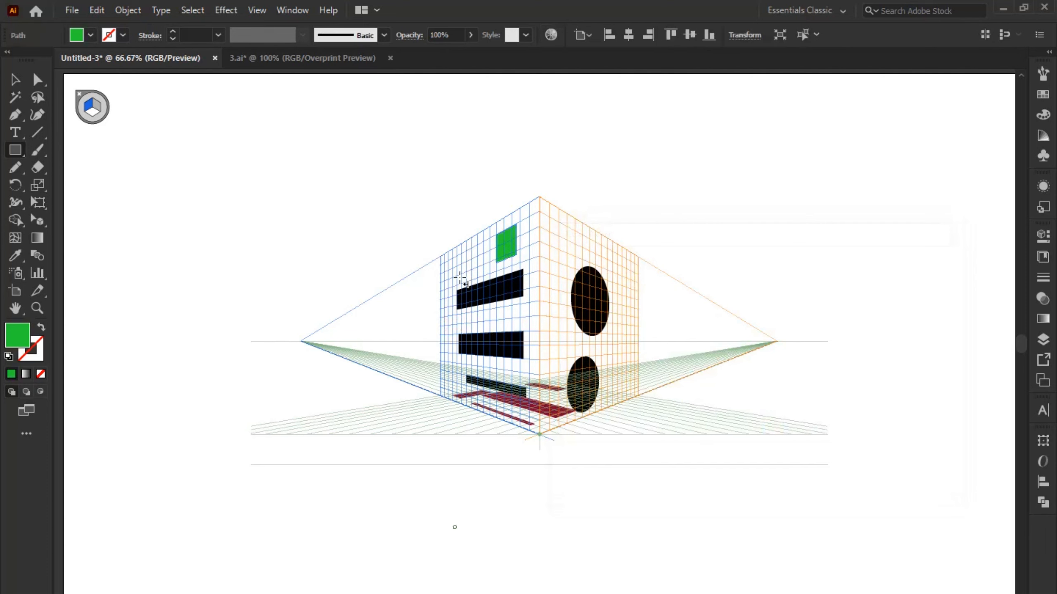
drag(442, 256, 460, 287)
drag(442, 323, 453, 382)
mouse_move(529, 304)
mouse_down()
mouse_move(493, 317)
mouse_move(447, 297)
mouse_up()
Step: Make the right plane active with nothing selected and choose the Polygon tool
click(38, 220)
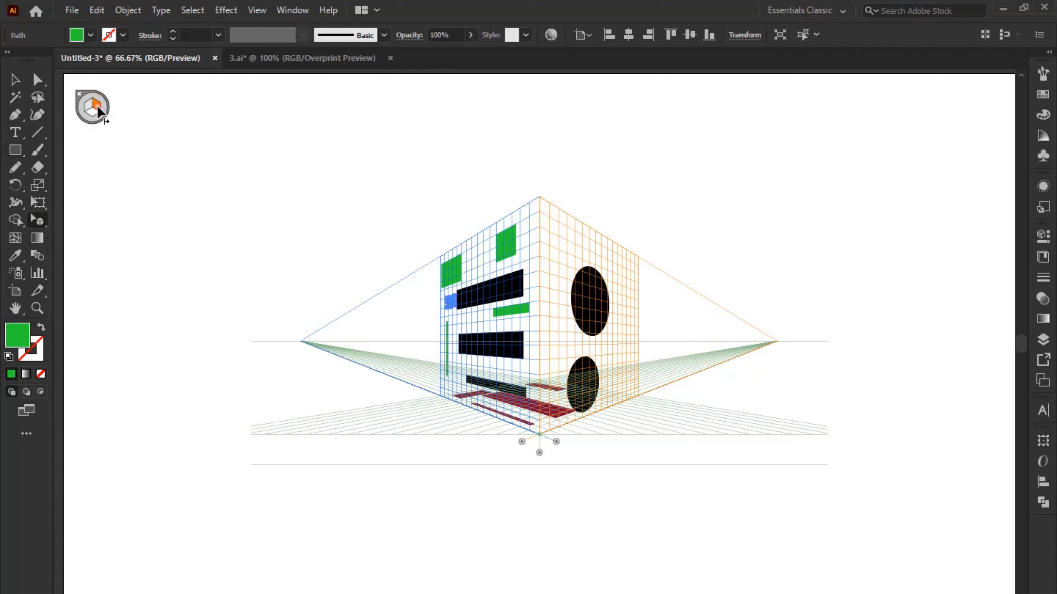
click(664, 318)
drag(16, 150, 64, 203)
Step: Try drawing a green hexagon near the upper corner of the right plane, and undo it
drag(563, 234, 596, 266)
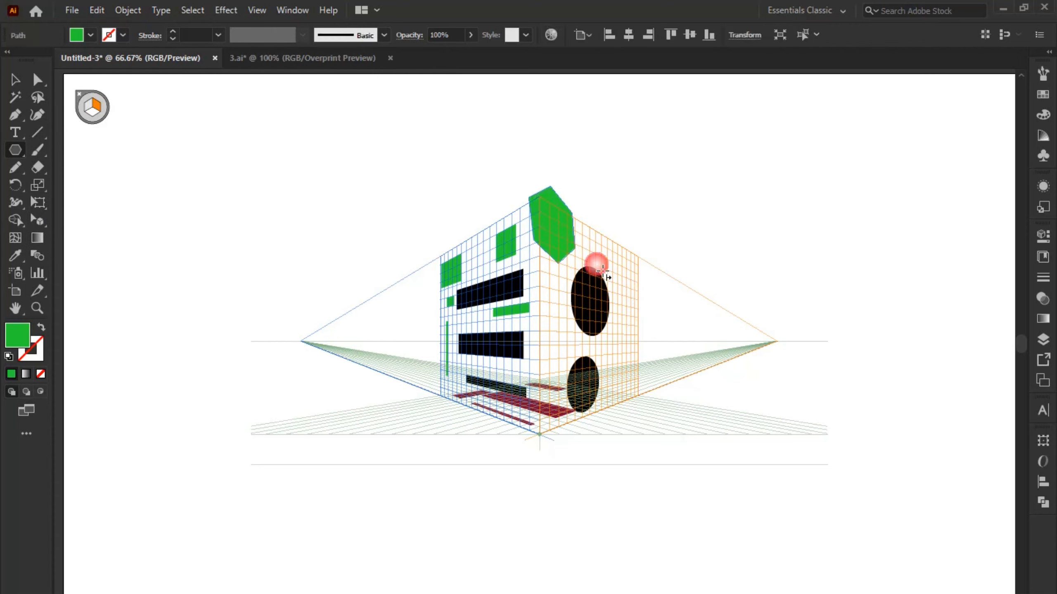
key(ctrl+z)
Step: Set the fill colour to orange
double_click(20, 345)
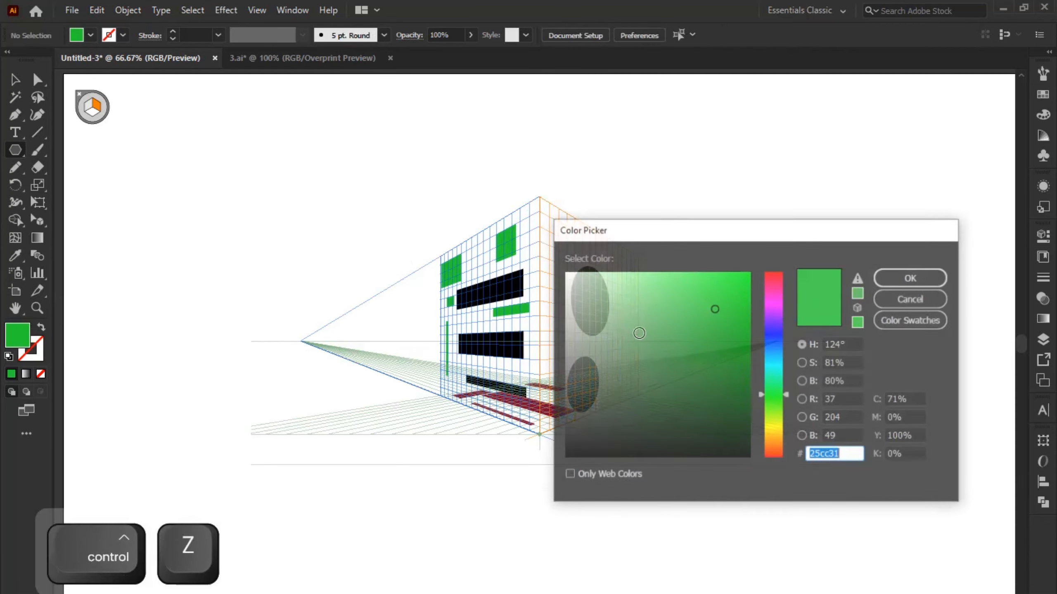
click(775, 433)
click(735, 285)
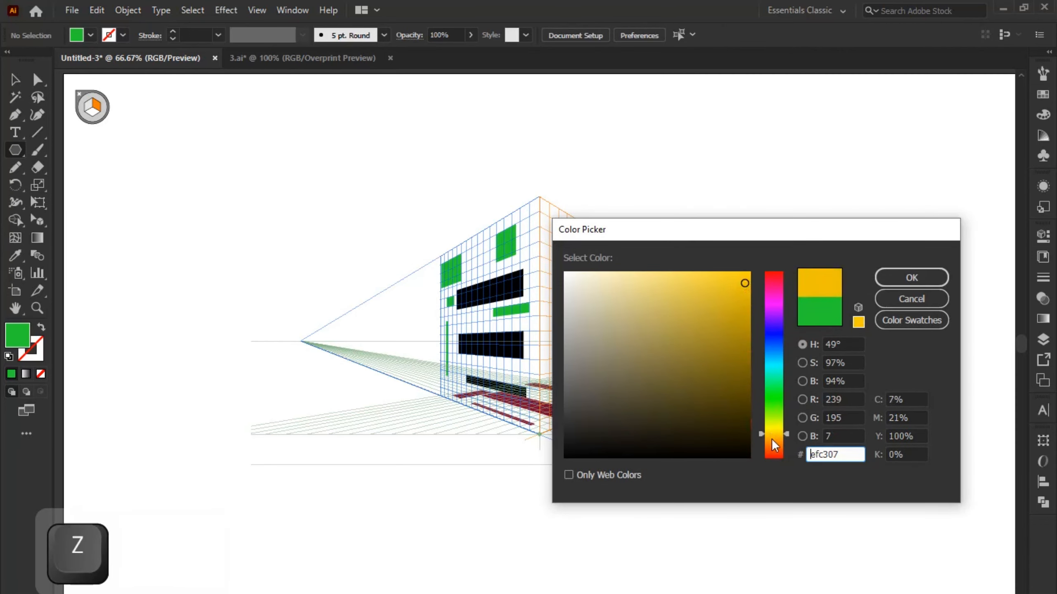
click(772, 438)
click(910, 278)
Step: Draw orange hexagons of varying sizes around the black ellipses on the right plane, leaving nothing selected
drag(551, 233, 566, 216)
drag(611, 261, 620, 255)
mouse_move(625, 329)
mouse_down()
mouse_move(632, 349)
mouse_move(626, 341)
mouse_up()
click(11, 80)
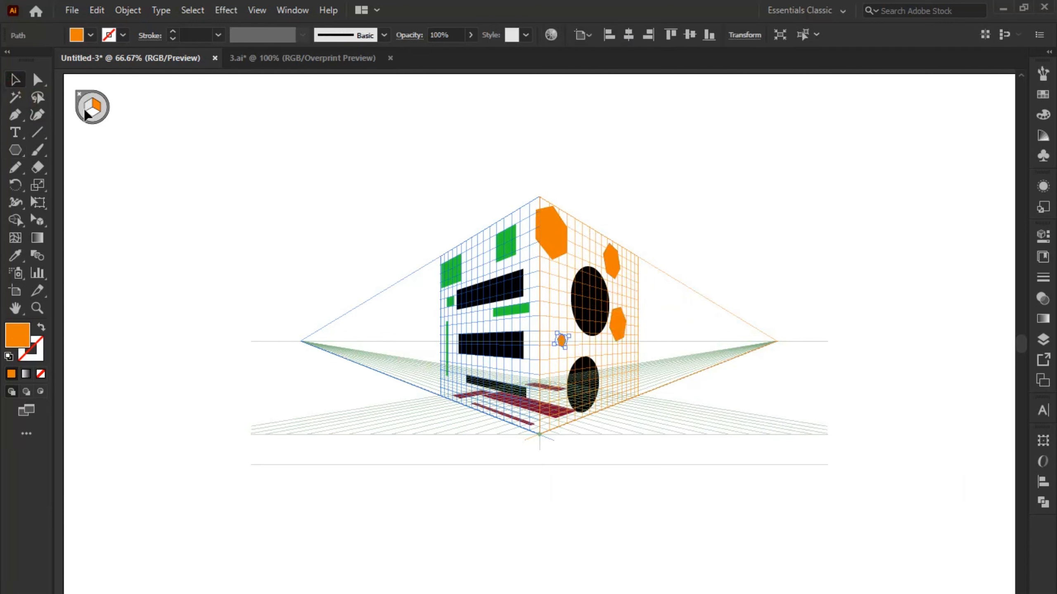
click(73, 121)
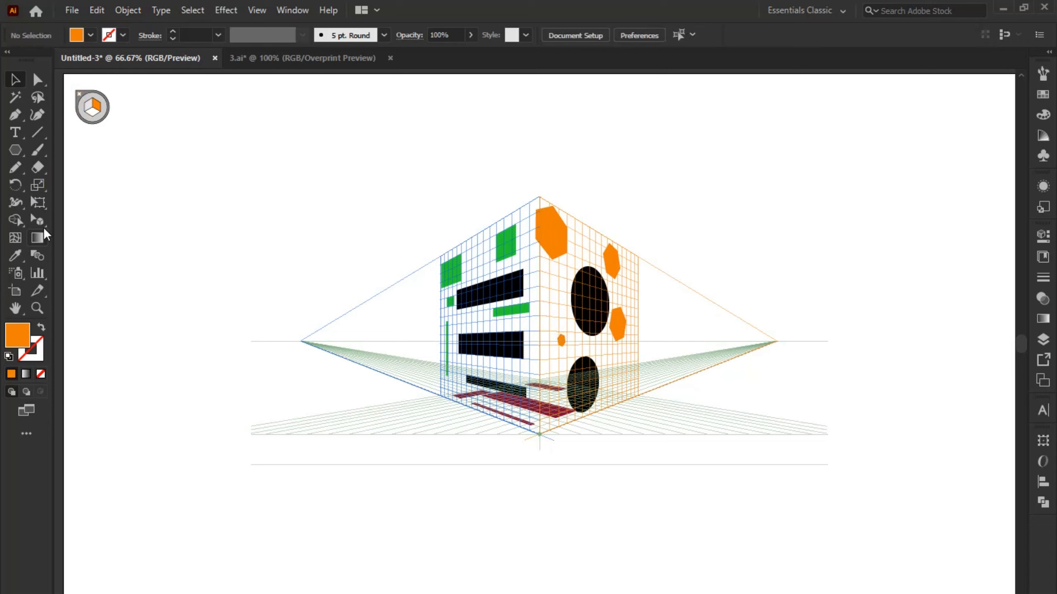
Step: Hide the perspective grid while keeping the drawn shapes on the artboard
drag(38, 220, 81, 225)
click(110, 222)
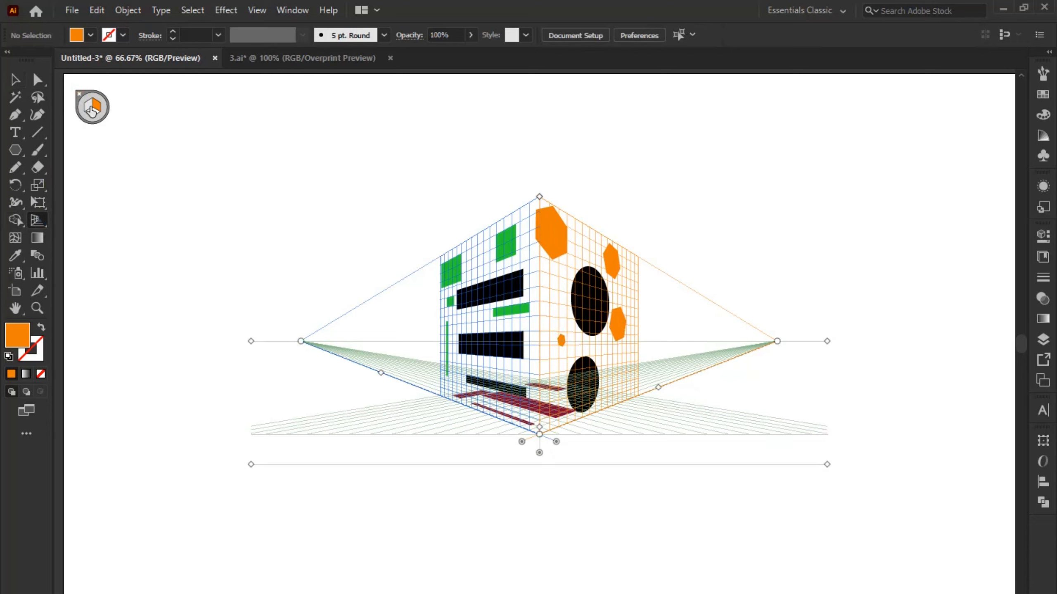
click(151, 194)
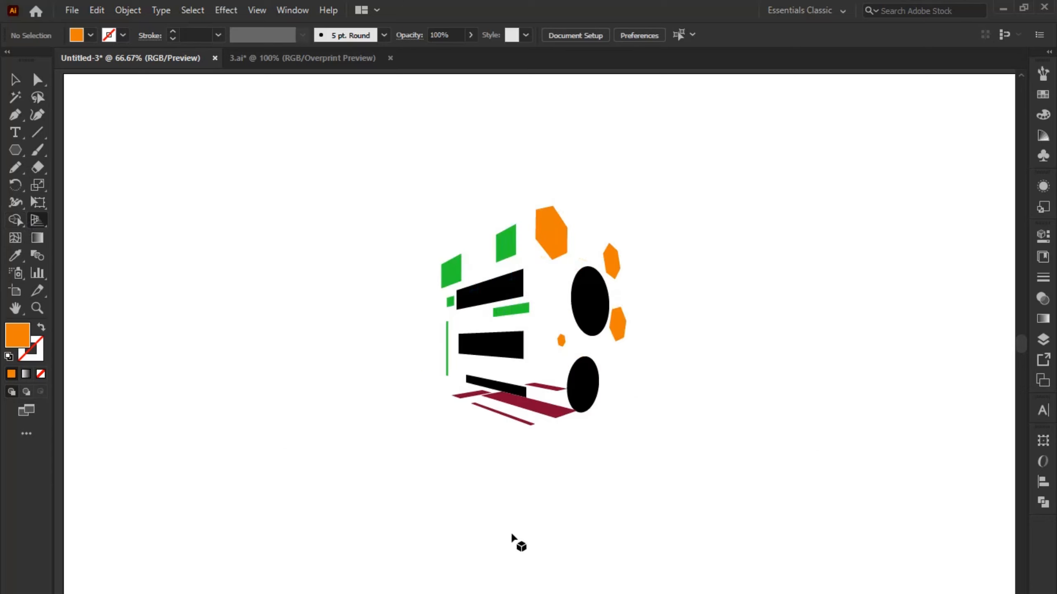
Step: Move the uppermost black bar away to the left of the artwork and draw a flat black rectangle above it
click(14, 83)
click(433, 195)
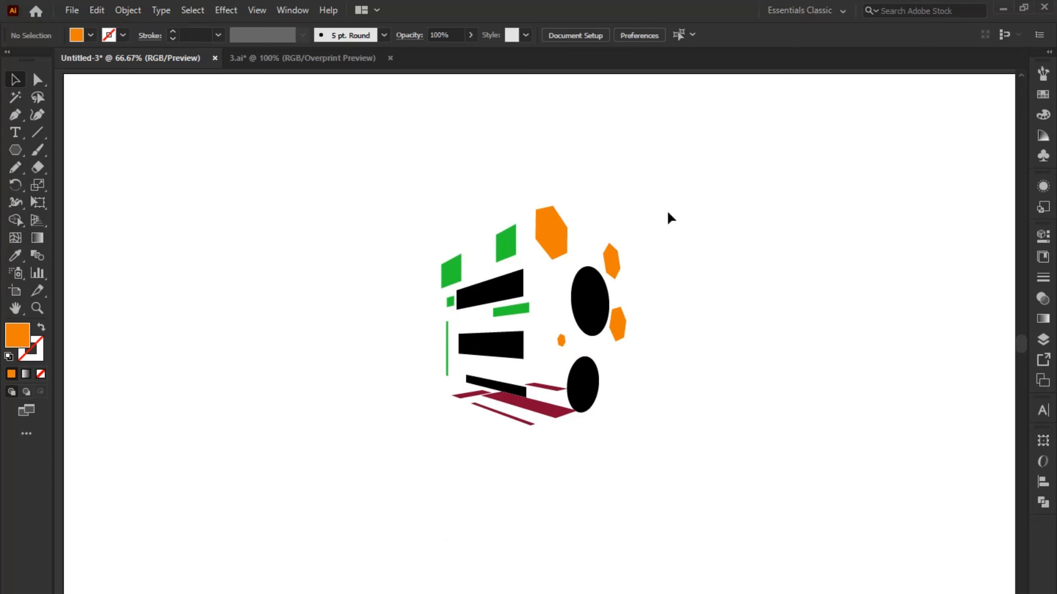
drag(685, 183, 310, 475)
click(478, 307)
key(ctrl+z)
click(15, 150)
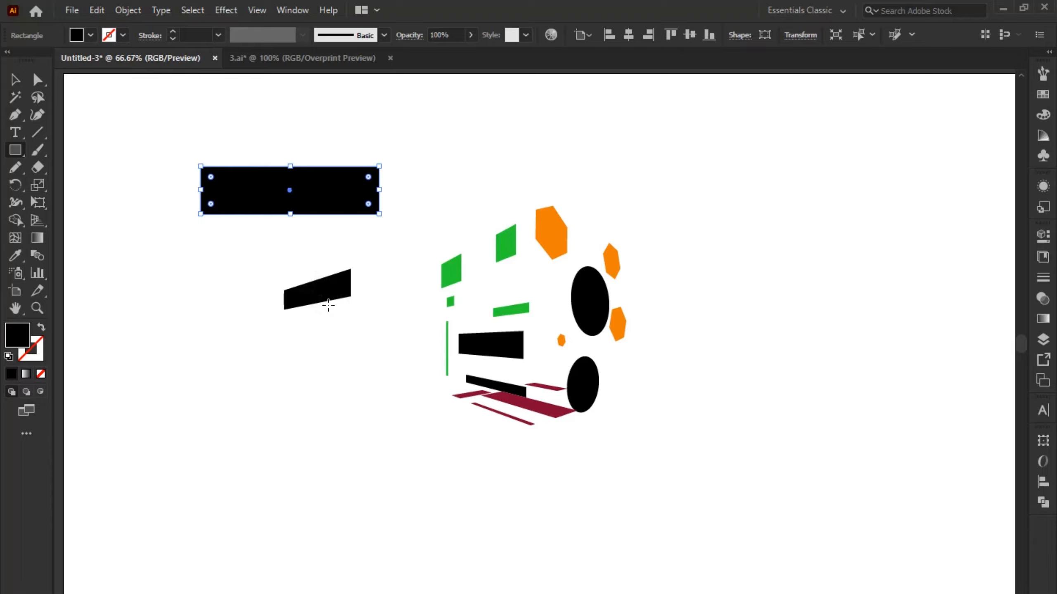
Step: Try moving the upper black ellipse, and undo the change
click(15, 79)
click(548, 243)
click(592, 310)
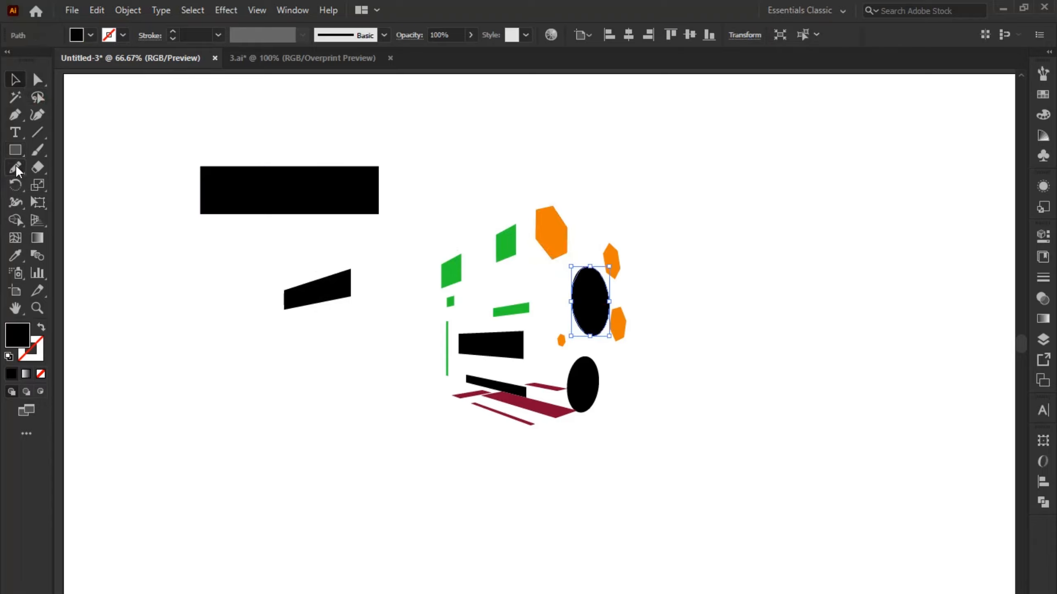
drag(601, 309, 599, 284)
key(ctrl+z)
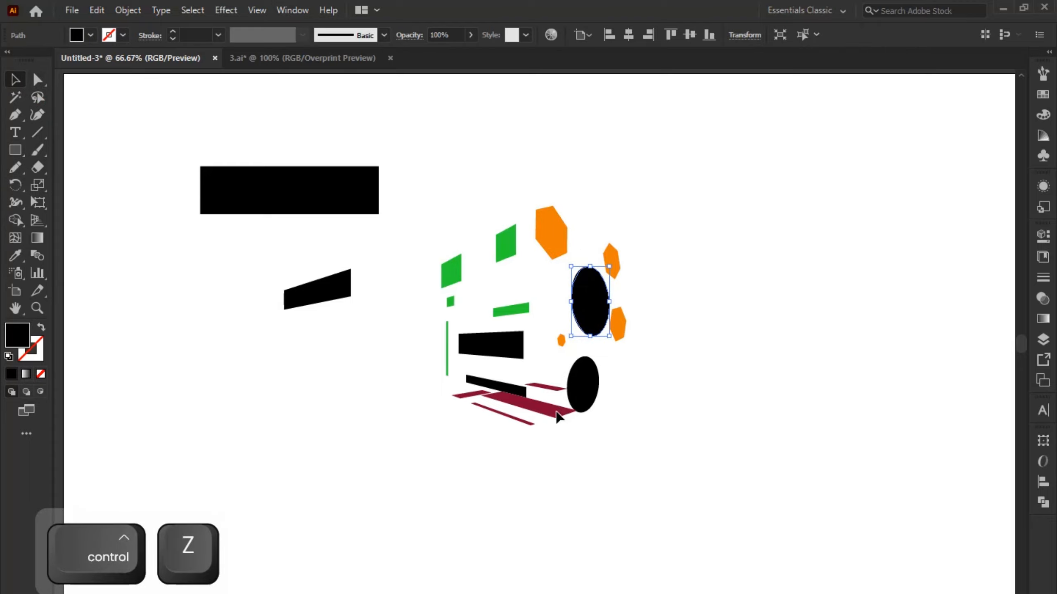
Step: Show the perspective grid again and delete all the artwork on the artboard
click(556, 420)
drag(15, 149, 58, 144)
drag(38, 219, 74, 223)
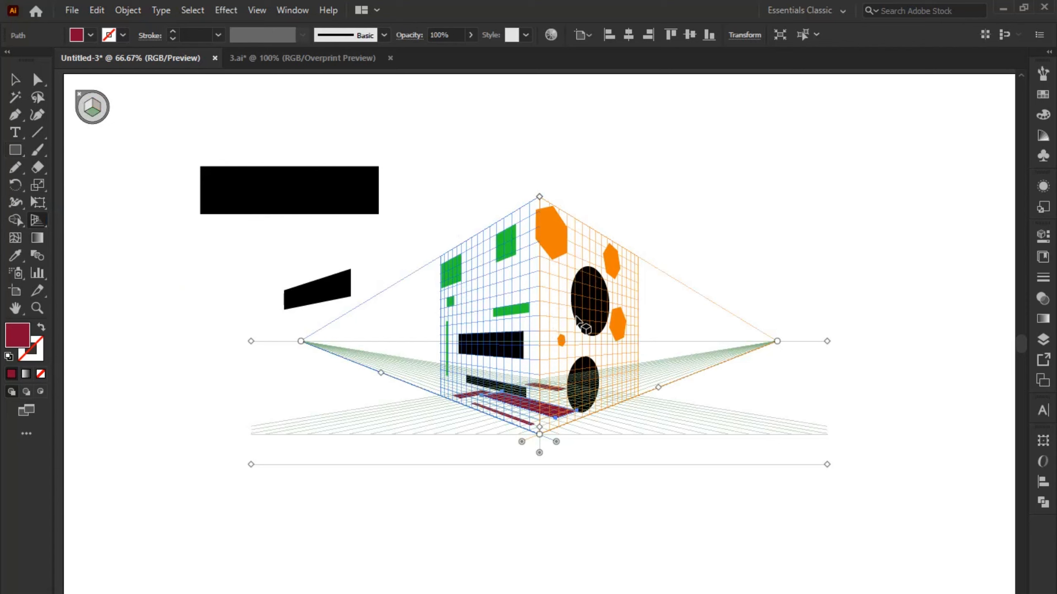
key(v)
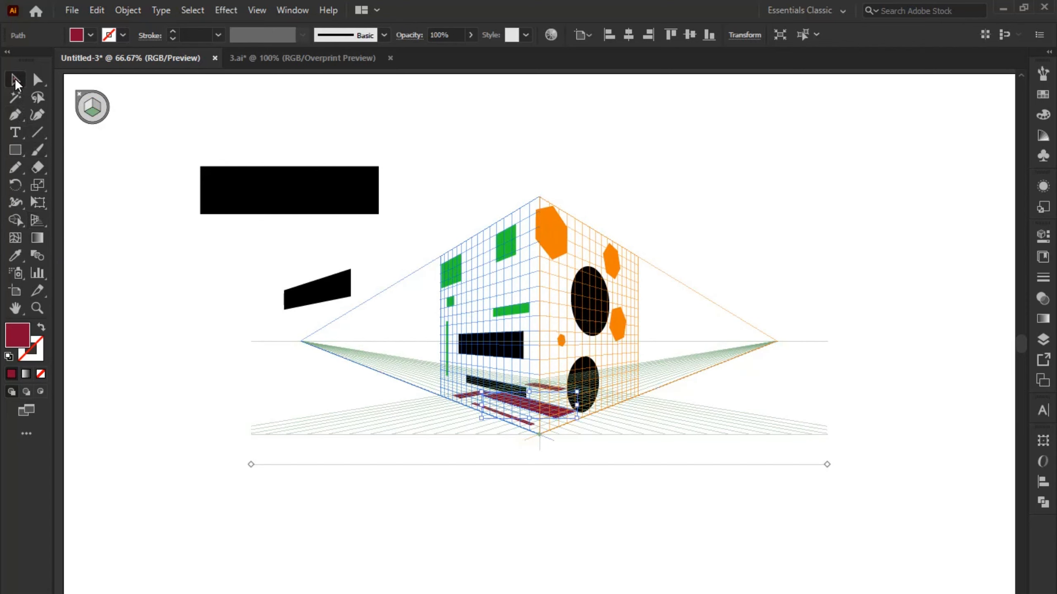
key(ctrl+a)
key(Delete)
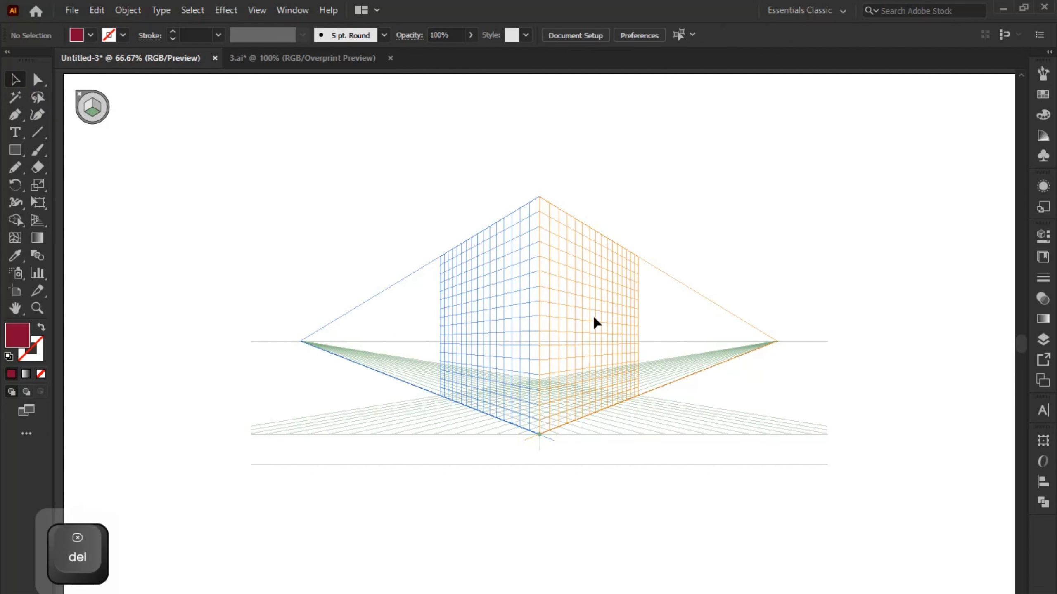
Step: Lower the perspective grid's height, shift its planes slightly and make the left plane active
click(34, 220)
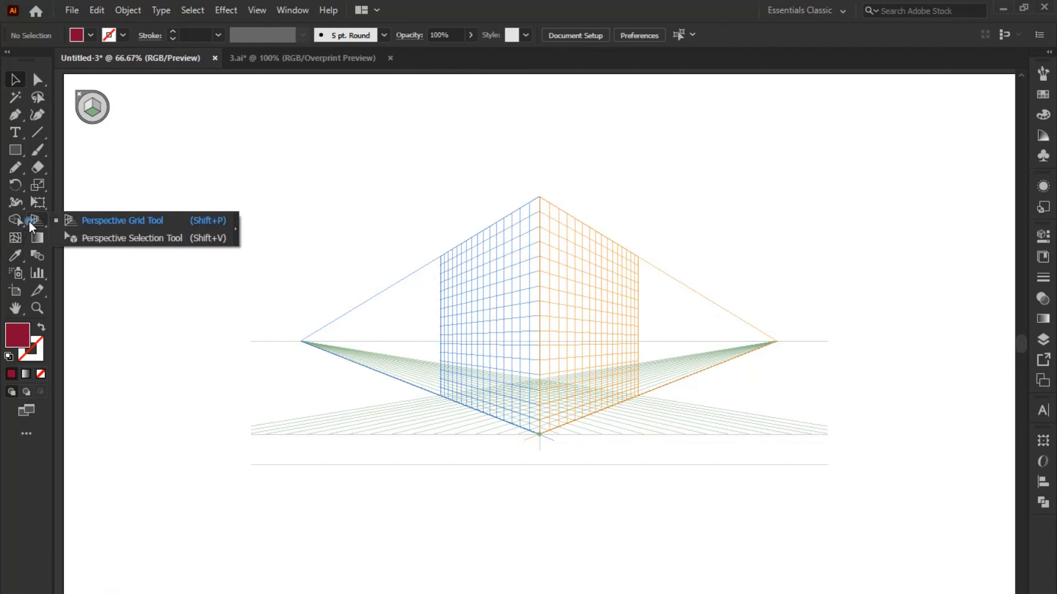
click(102, 238)
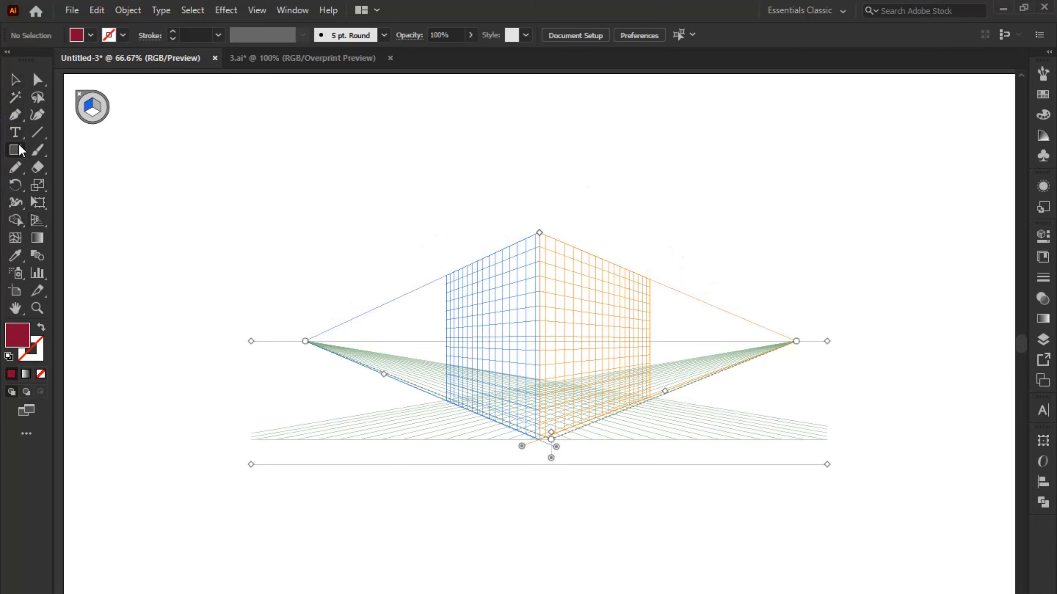
Step: Draw a full-height maroon rectangle on the left plane, reaching from its midpoint to the centre corner of the grid
drag(20, 152, 79, 146)
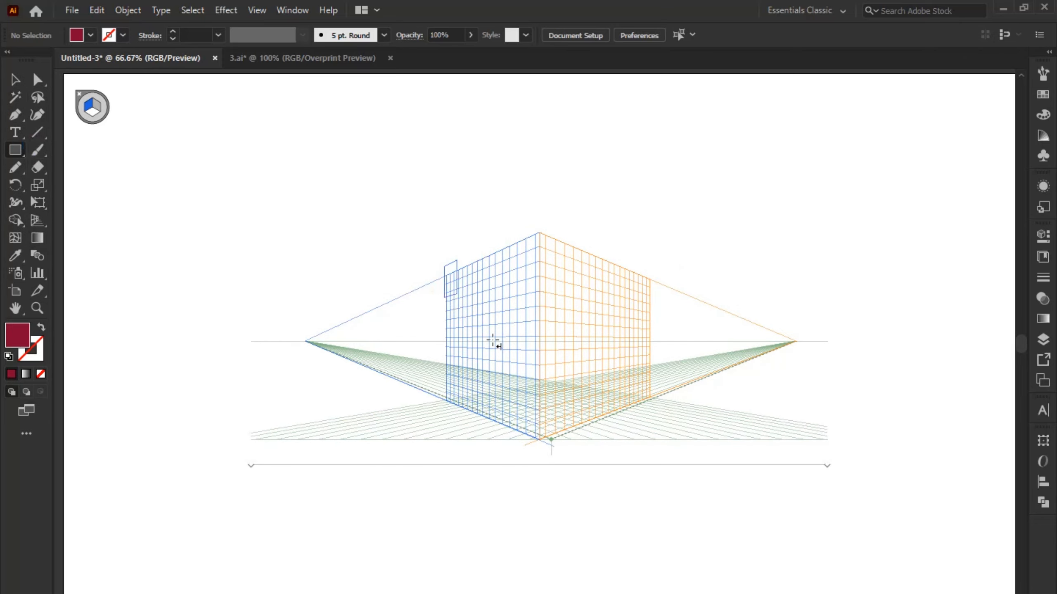
drag(493, 341, 547, 447)
key(ctrl+z)
scroll(494, 302, up, 2)
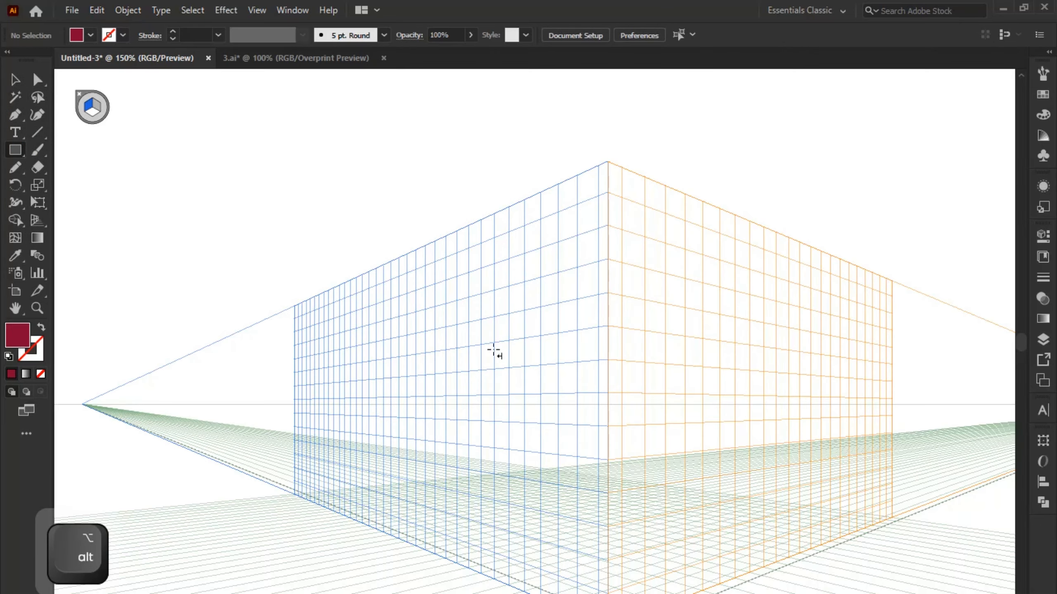
drag(490, 339, 570, 475)
scroll(486, 254, down, 1)
Step: Recolour the rectangle on the left plane dark grey
double_click(15, 336)
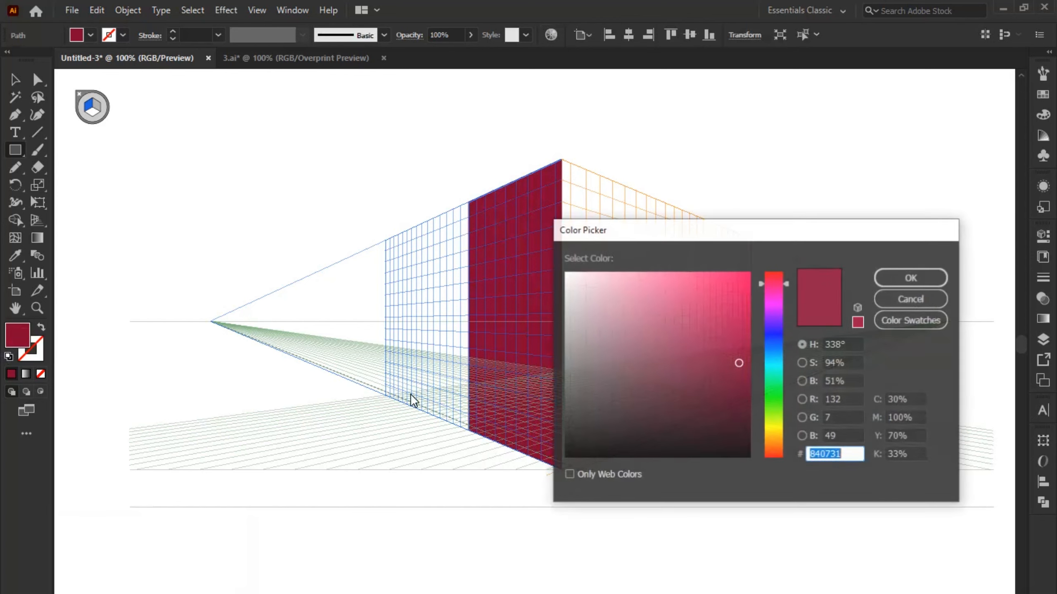
drag(595, 375, 566, 371)
click(864, 286)
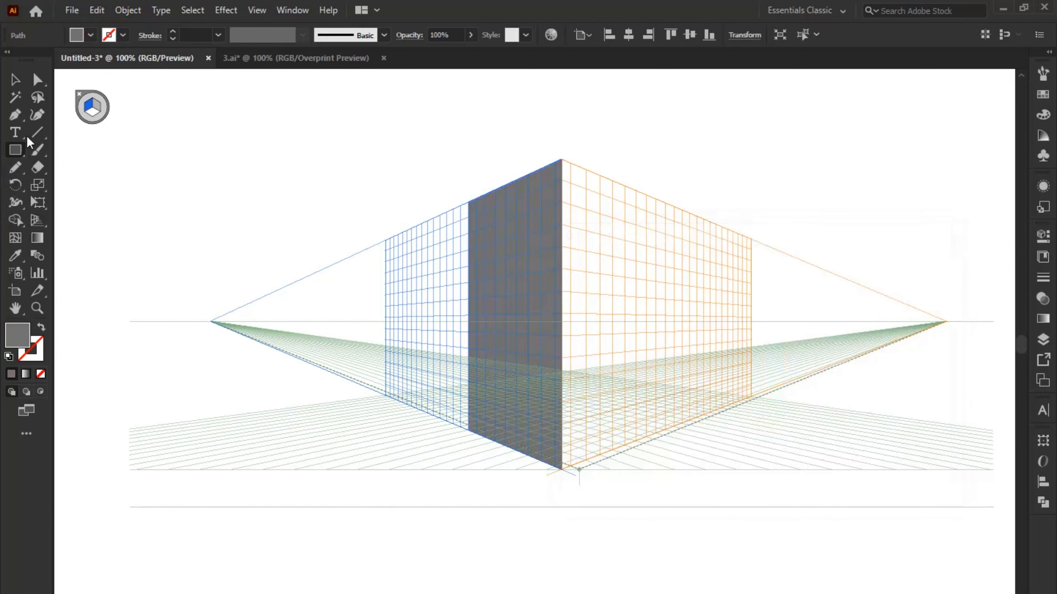
Step: Make the right plane active and, with smart guides on, draw a full-height rectangle from the centre corner nearly to the plane's outer edge
drag(39, 225, 94, 237)
click(706, 323)
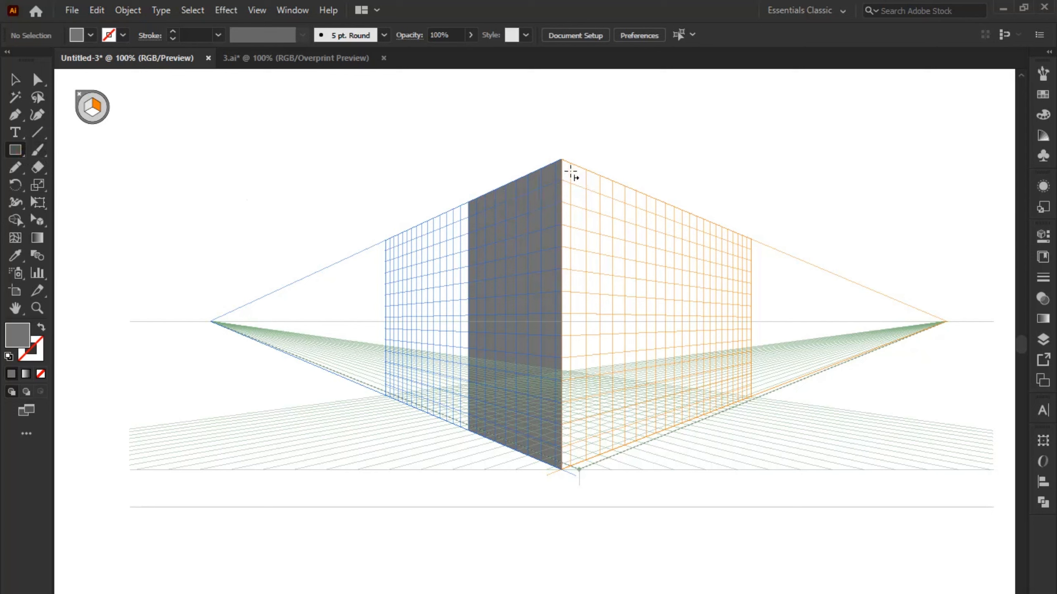
key(ctrl+u)
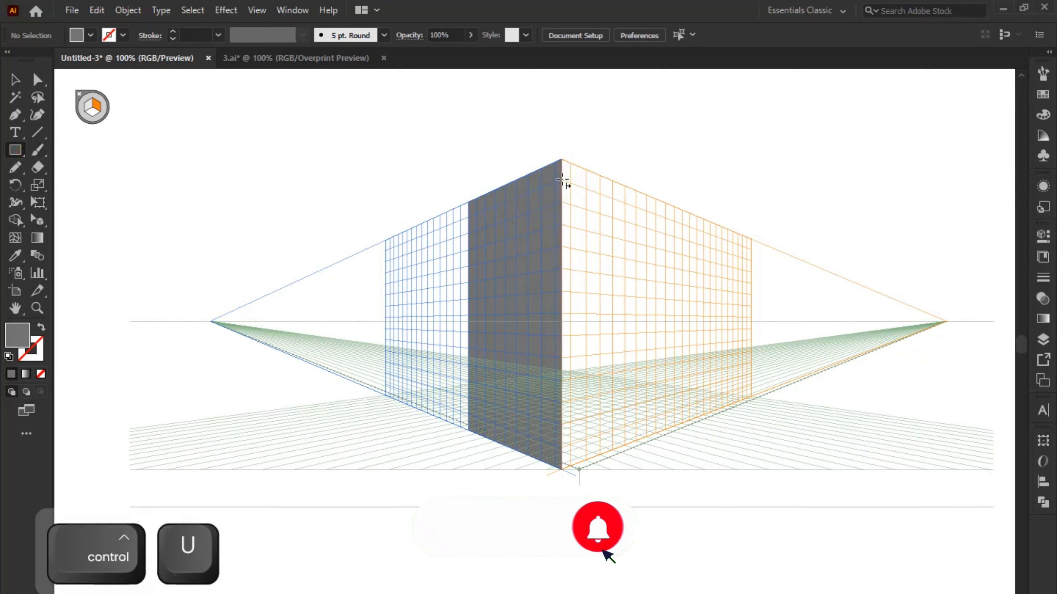
drag(566, 169, 740, 412)
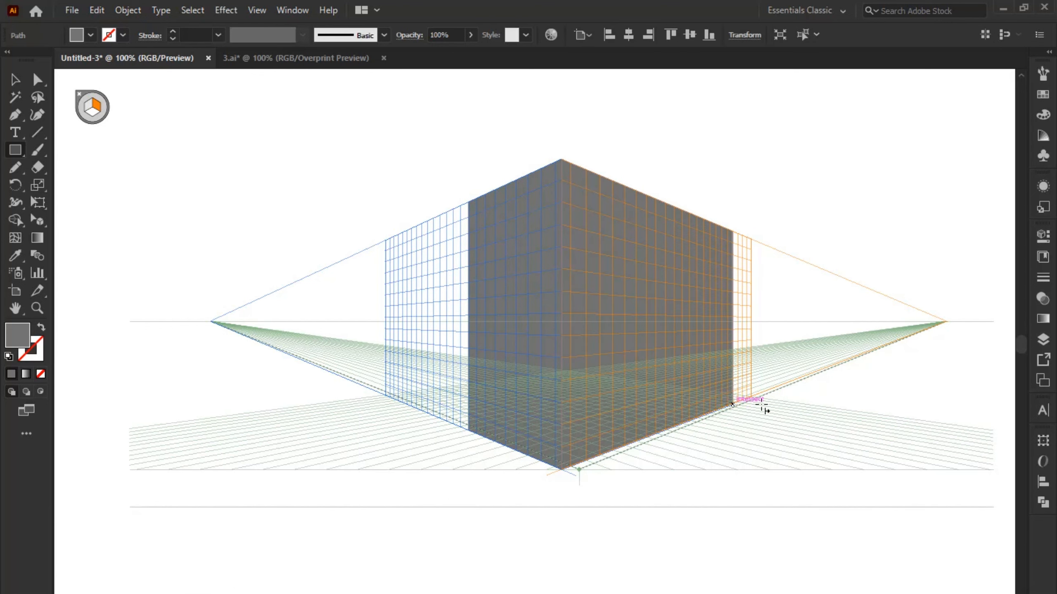
Step: Fill the rectangle on the right plane with lighter grey #a0a0a0 and deselect it
double_click(17, 335)
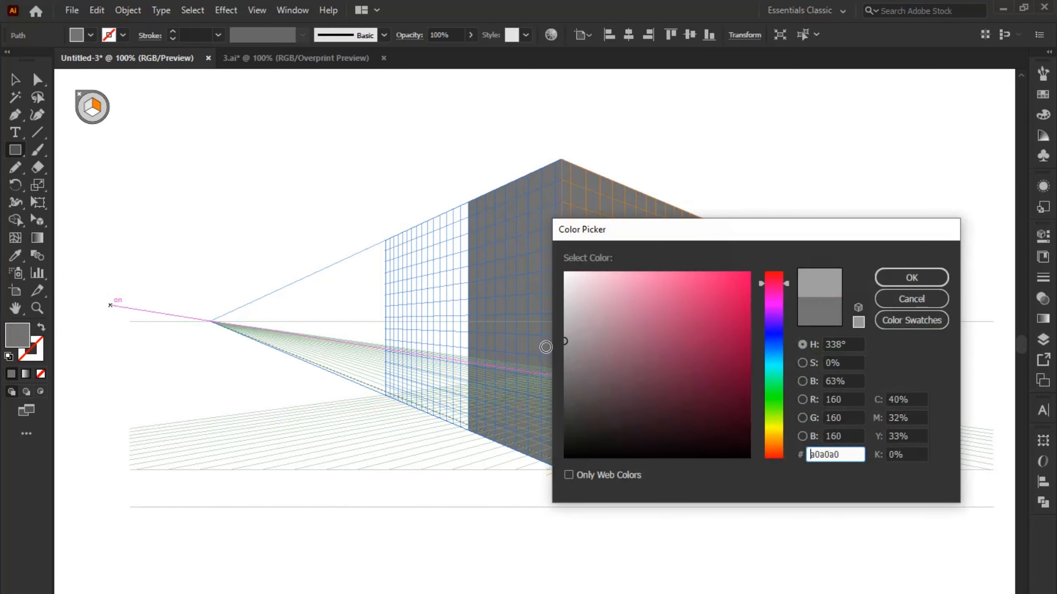
click(911, 278)
click(16, 80)
click(428, 145)
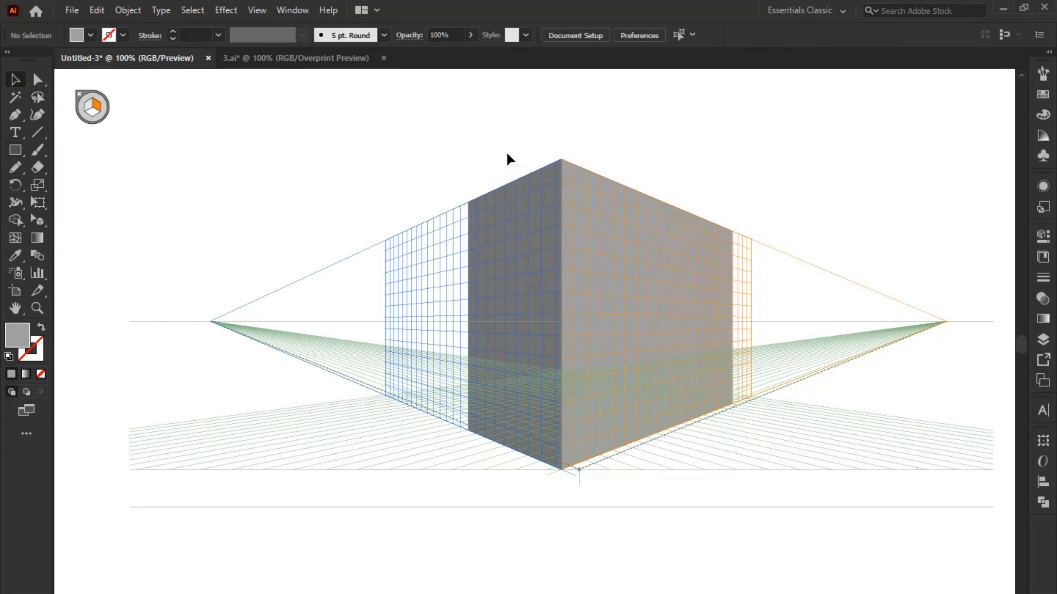
key(space)
drag(507, 158, 479, 168)
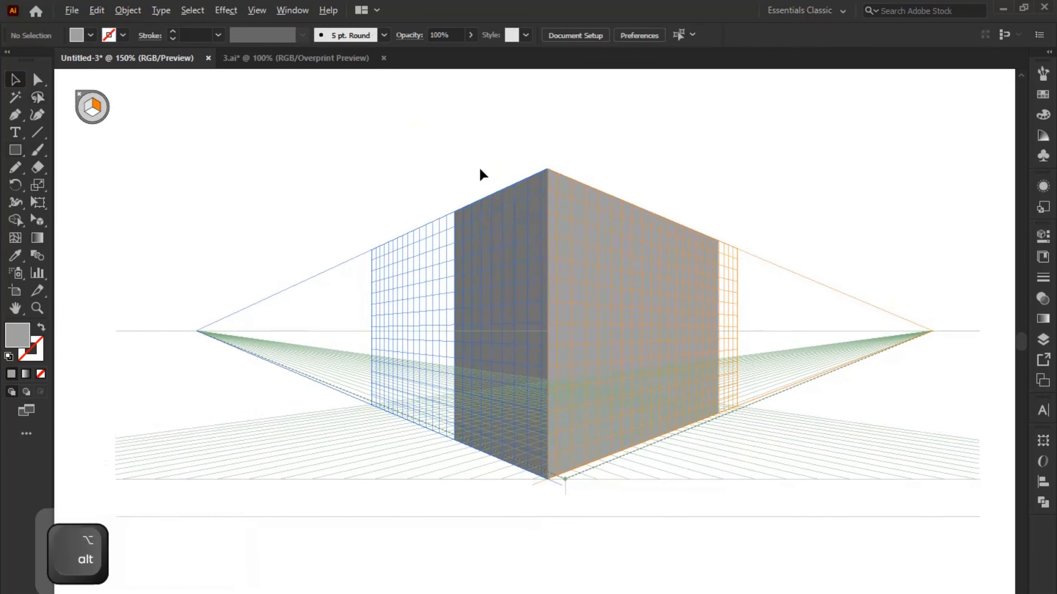
scroll(478, 167, up, 1)
key(space)
drag(488, 209, 473, 185)
scroll(479, 184, down, 1)
key(space)
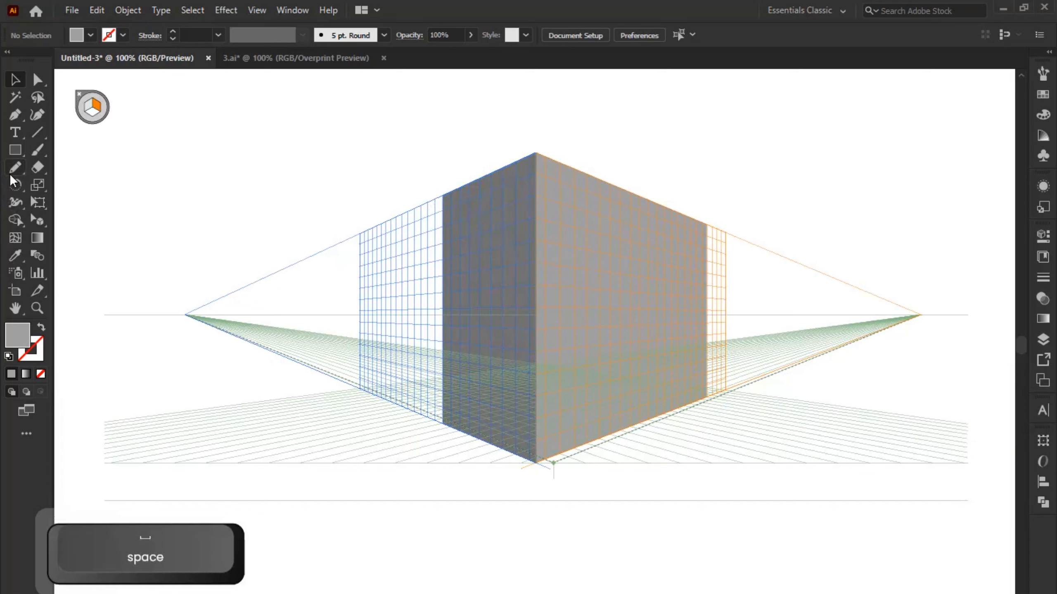
click(19, 151)
click(18, 83)
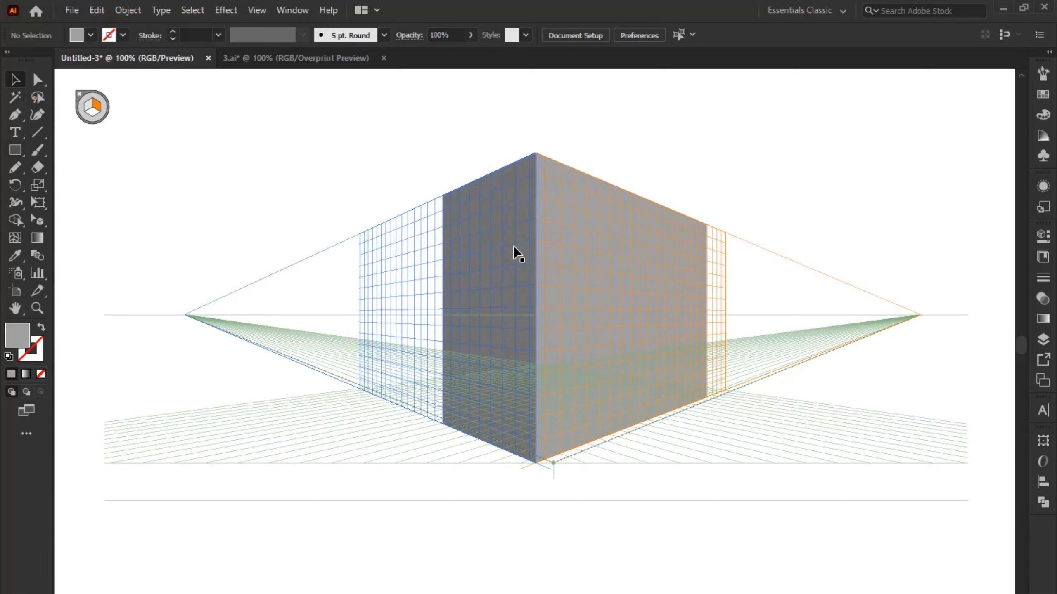
click(515, 253)
shift+click(600, 293)
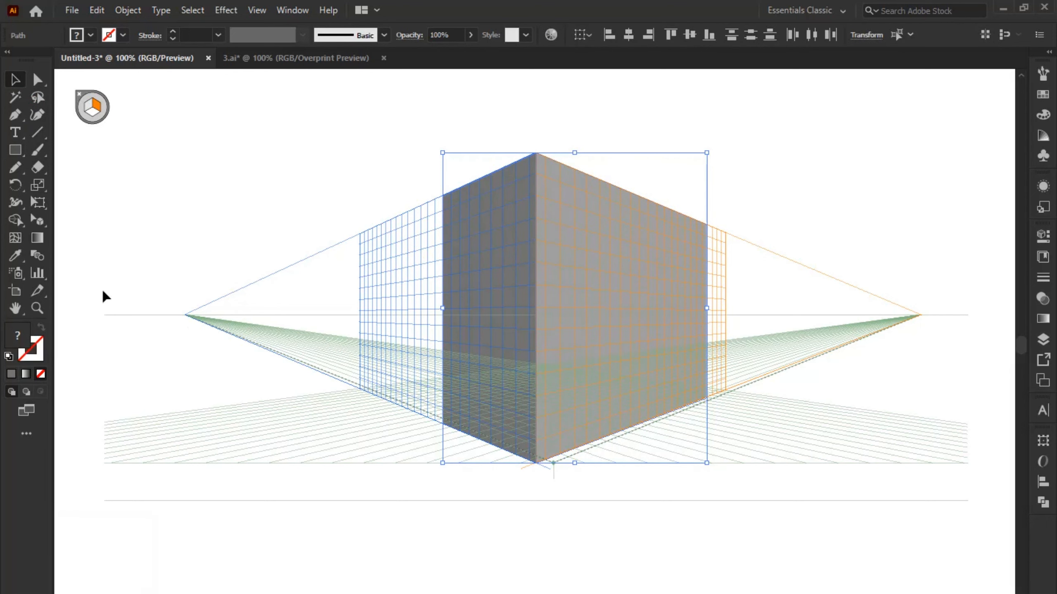
click(400, 252)
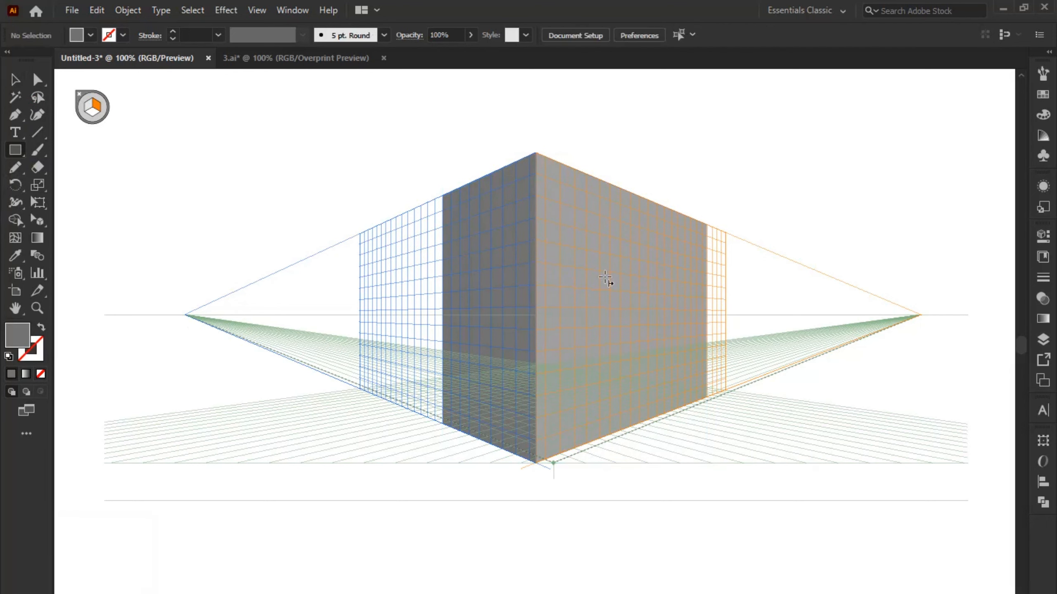
Step: Draw a door-sized rectangle at the base of the light grey wall on the right plane and fill it near-black
alt+scroll(663, 391, up, 1)
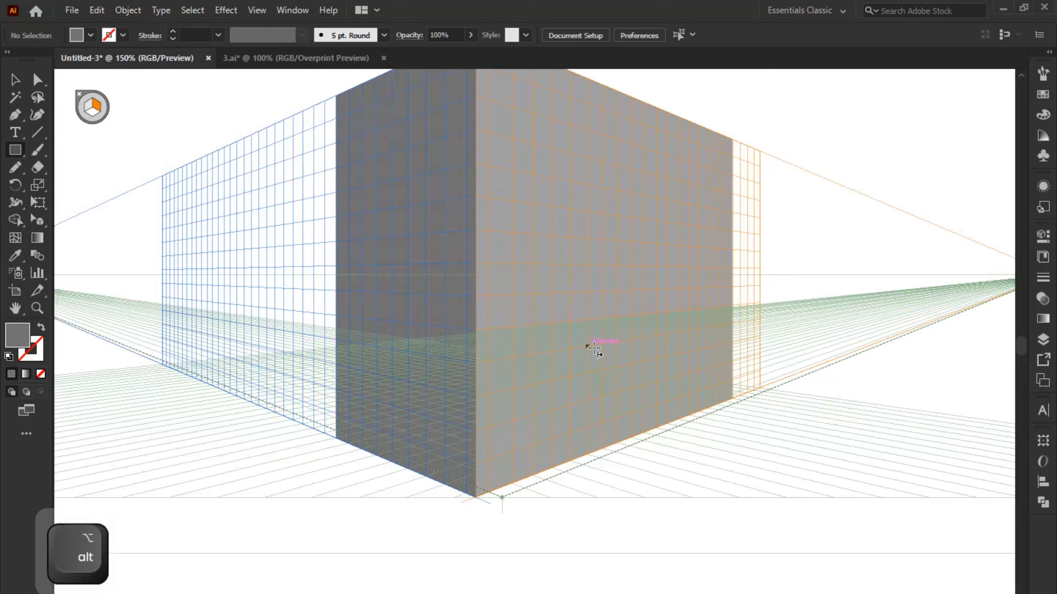
drag(594, 328, 665, 434)
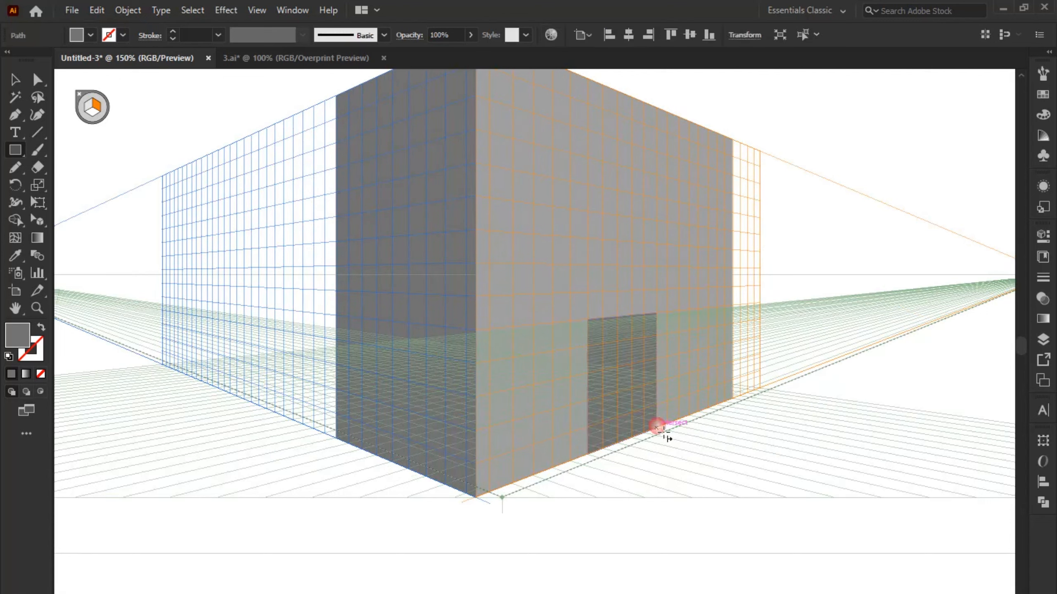
double_click(12, 338)
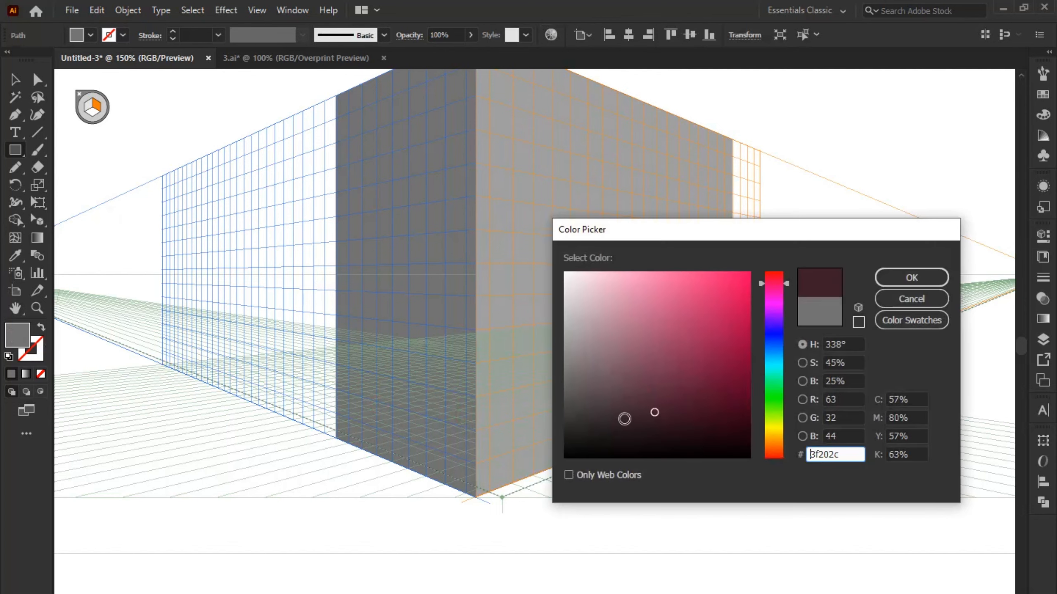
click(561, 434)
key(Return)
Step: Round the door's upper corners fully so that its top forms an arch
click(37, 80)
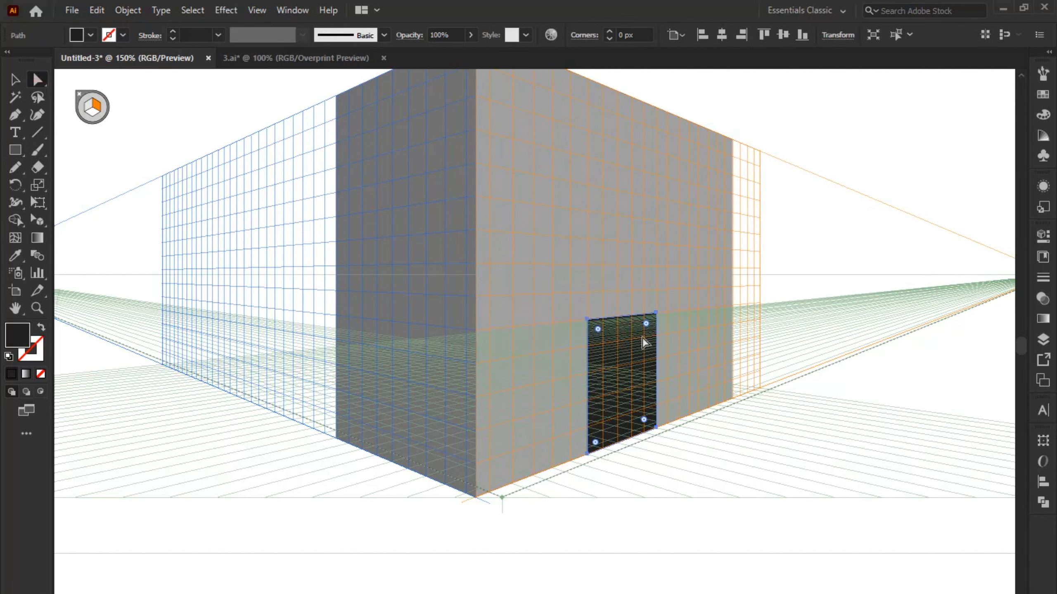
drag(644, 327, 620, 353)
Step: Draw four tall dark grey windows in a row along the upper part of the light grey wall, following the right plane
drag(550, 201, 496, 276)
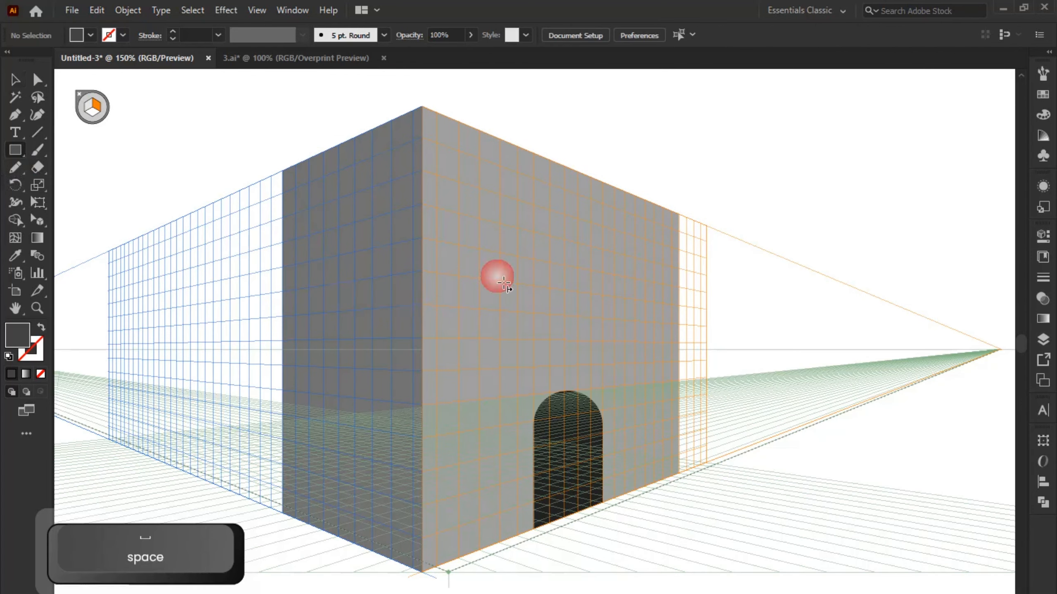
drag(444, 151, 483, 250)
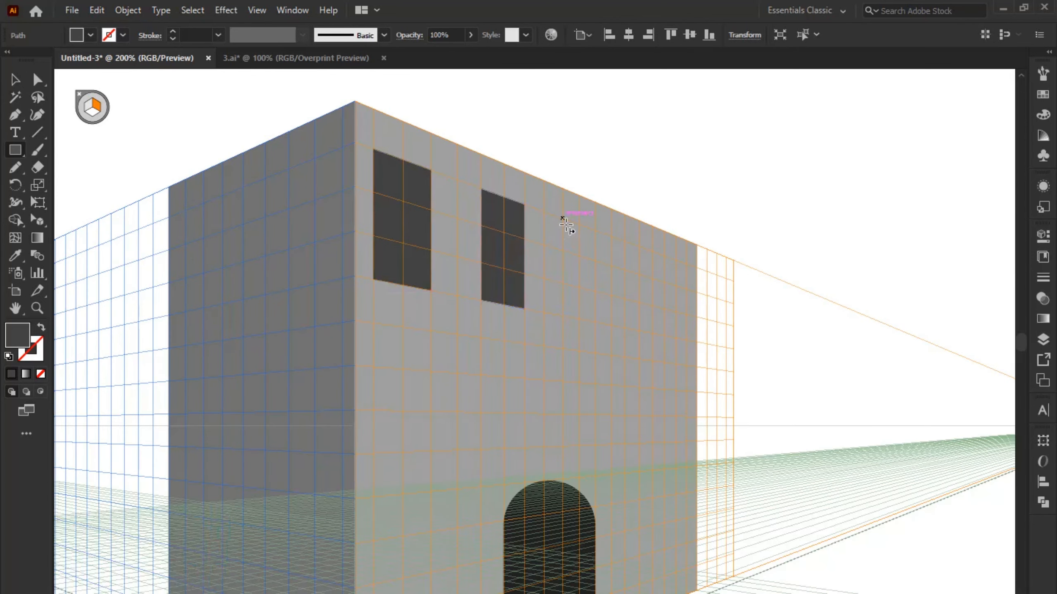
drag(562, 218, 595, 323)
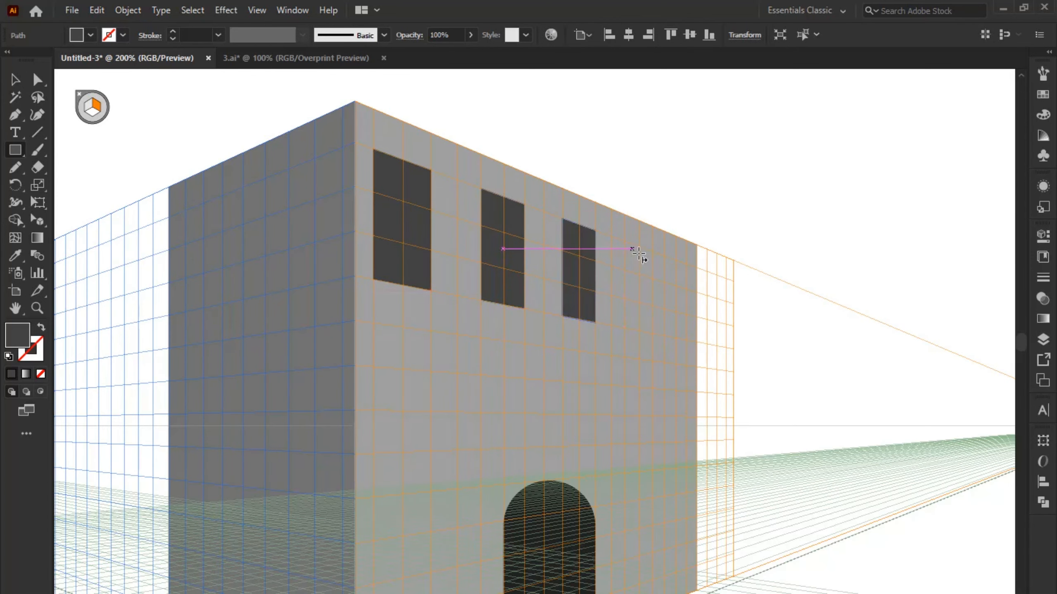
drag(630, 248, 657, 307)
Step: Delete the light grey wall and redraw it narrower, from the centre corner to just past the fourth window
key(ctrl+z)
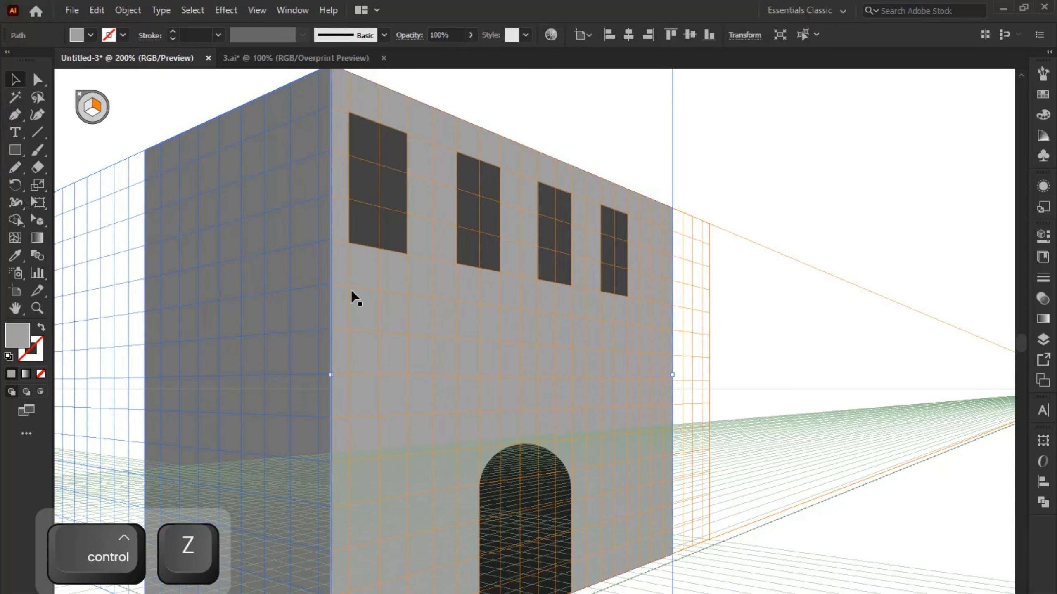
ctrl+click(355, 297)
key(Delete)
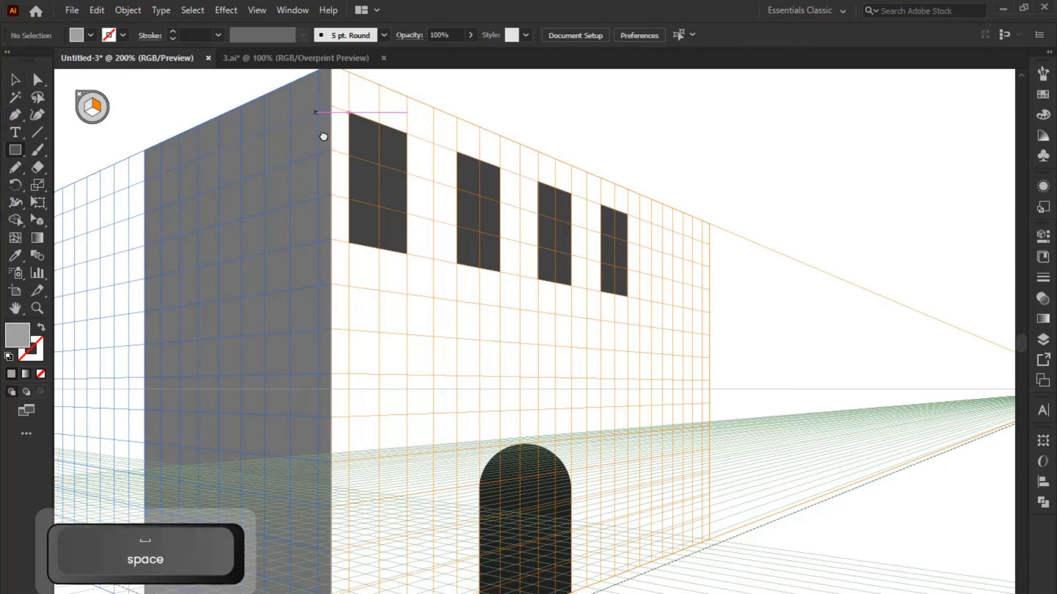
drag(333, 82, 652, 583)
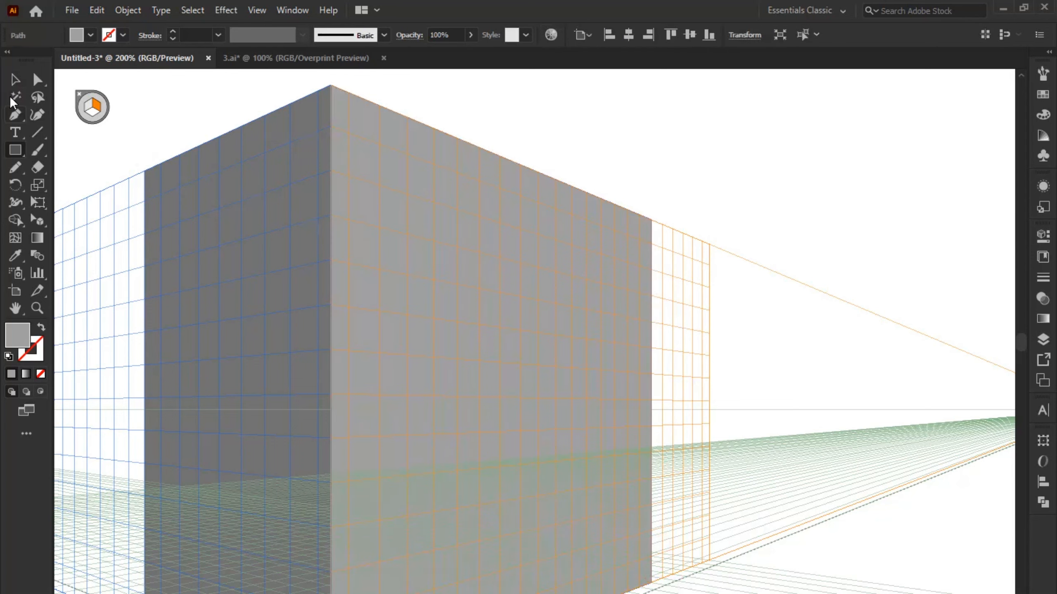
Step: Send the redrawn light grey wall to the back, behind the windows and door, and deselect it
click(14, 80)
right_click(426, 206)
mouse_move(499, 472)
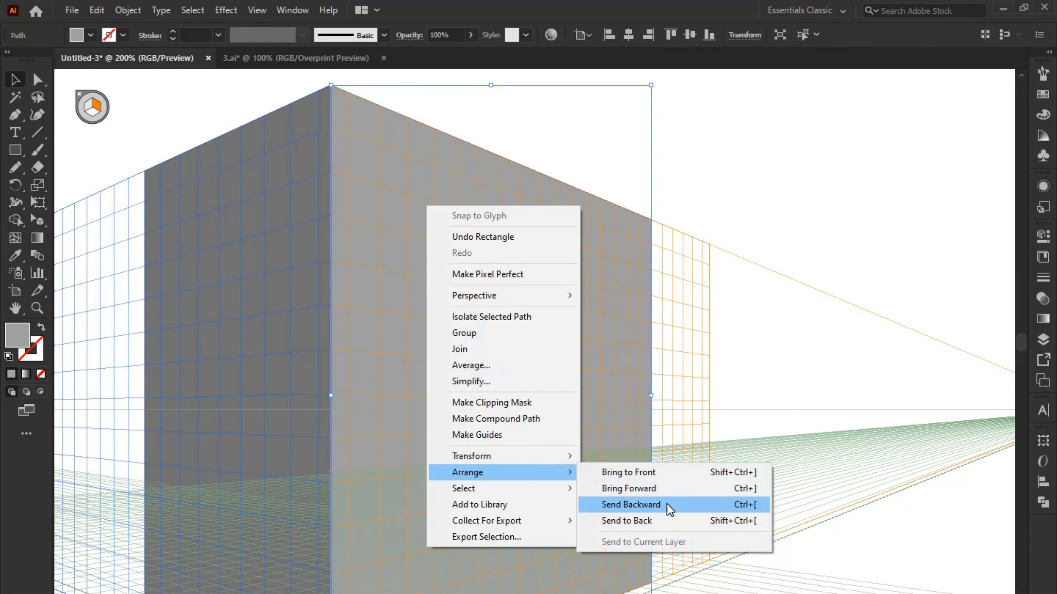
click(666, 519)
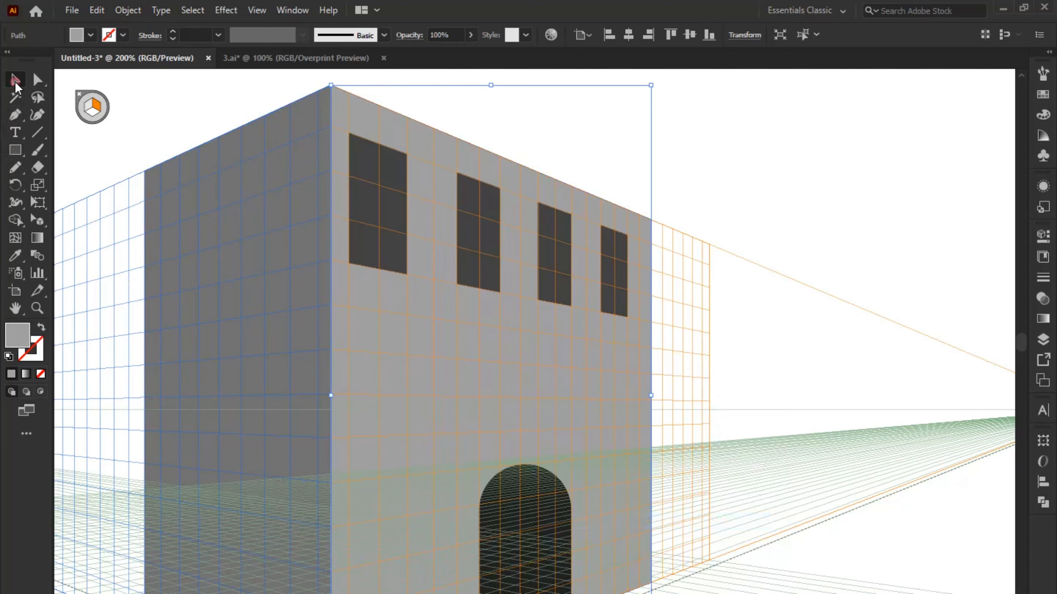
click(677, 152)
Step: Draw one wide window between the window row and the arched door, fill it with the upper windows' dark grey, and deselect it
drag(677, 151, 691, 227)
scroll(662, 266, down, 2)
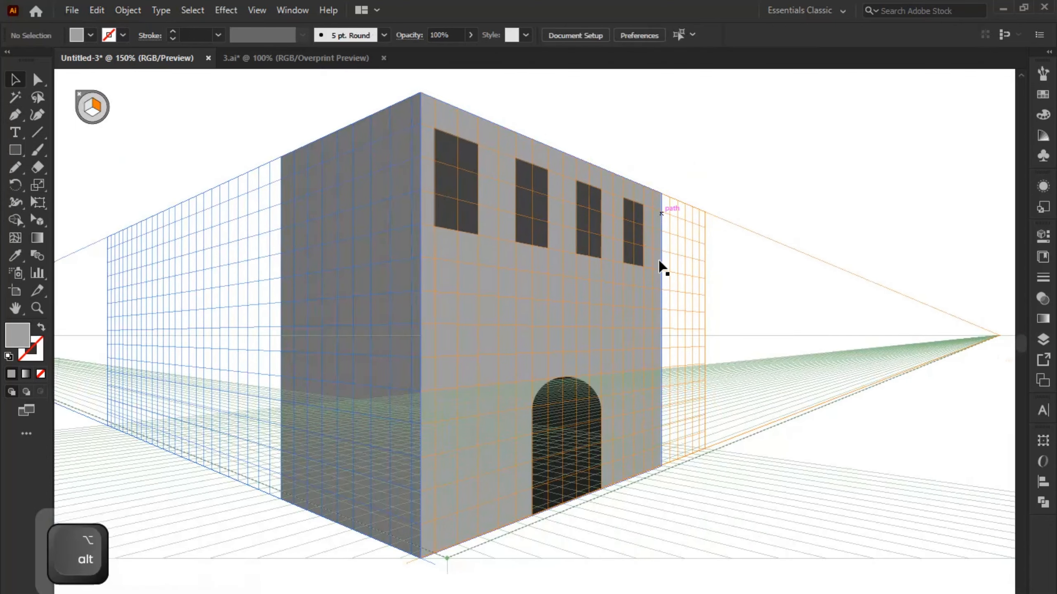
scroll(661, 266, up, 3)
scroll(662, 273, down, 3)
key(m)
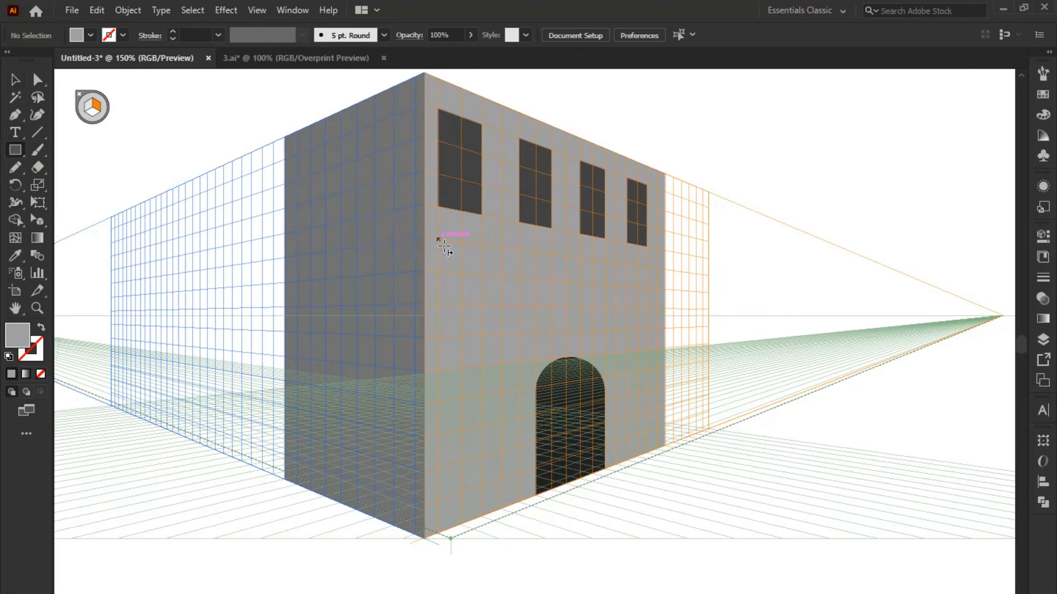
drag(443, 246, 654, 333)
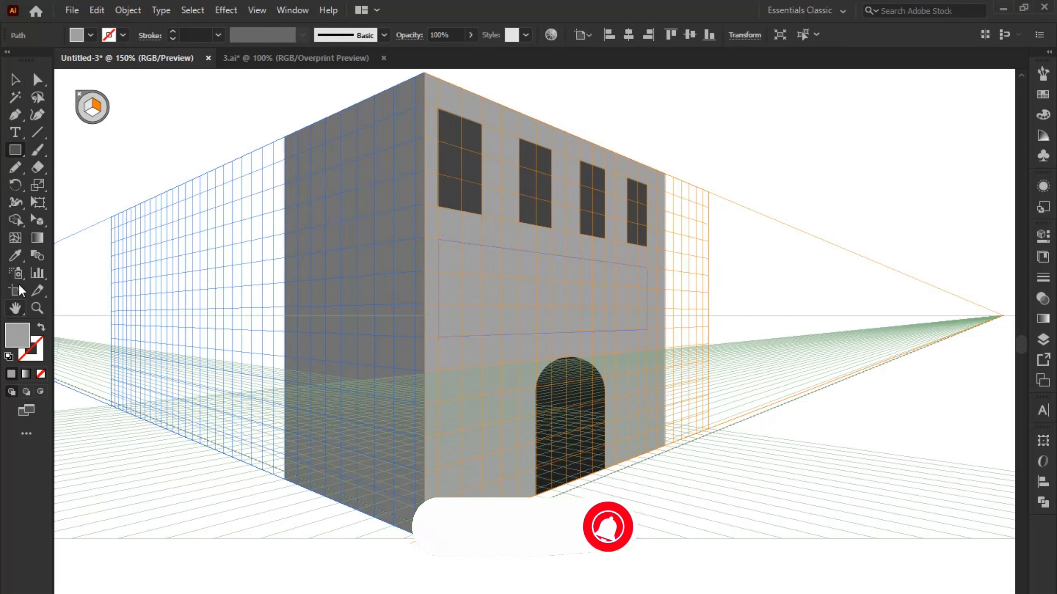
click(443, 160)
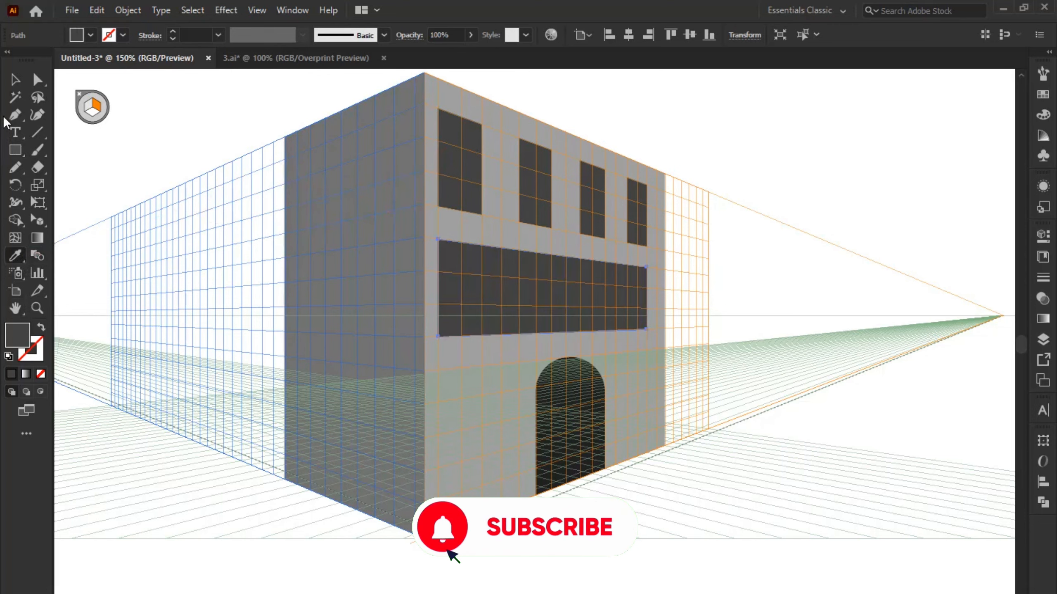
click(16, 79)
drag(349, 165, 377, 161)
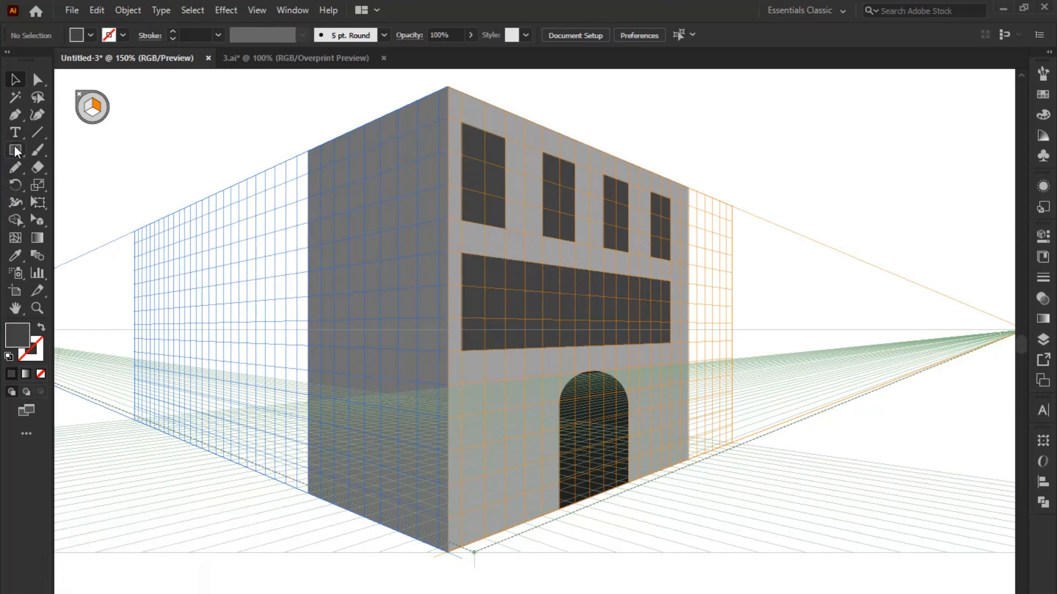
drag(347, 509, 404, 374)
key(ctrl)
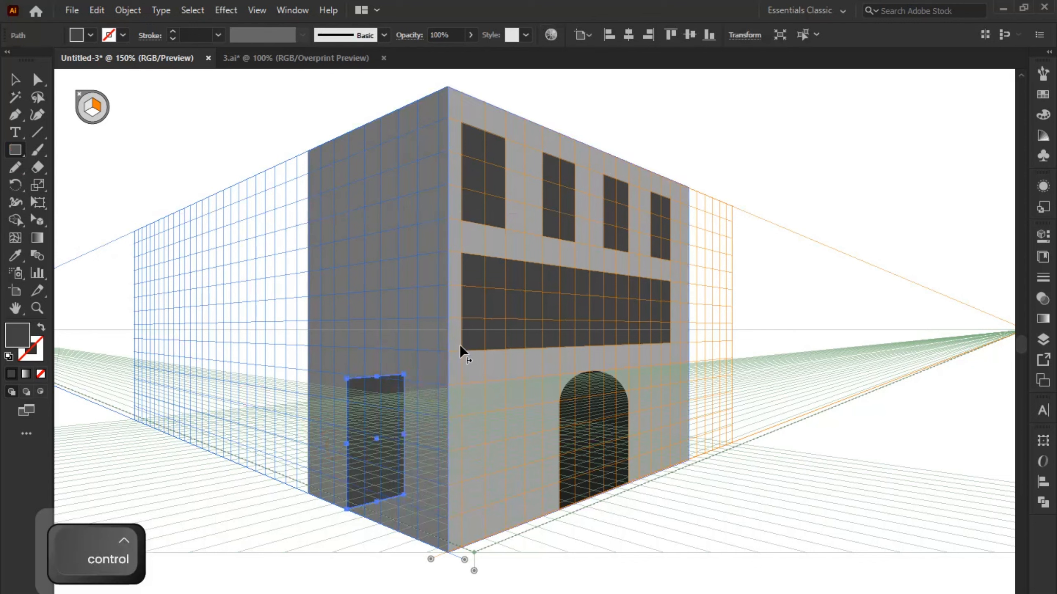
key(ctrl+z)
mouse_move(347, 461)
mouse_down()
mouse_move(406, 326)
mouse_move(399, 313)
mouse_up()
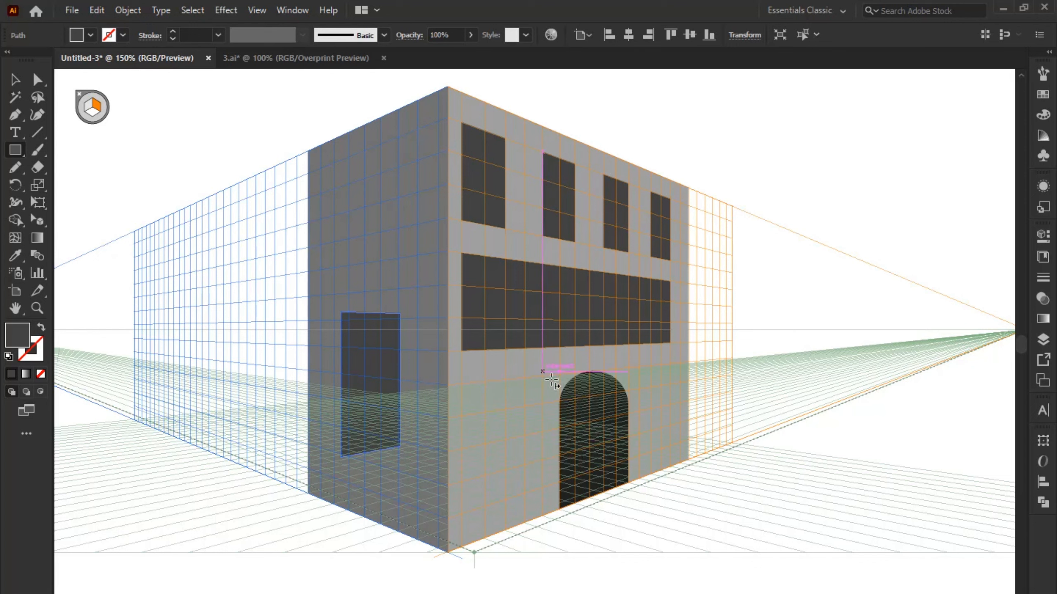
Step: Make the left plane active and redraw the door rectangle at the base of the darker wall, matching the arched door's near-black fill
click(40, 221)
key(ctrl+z)
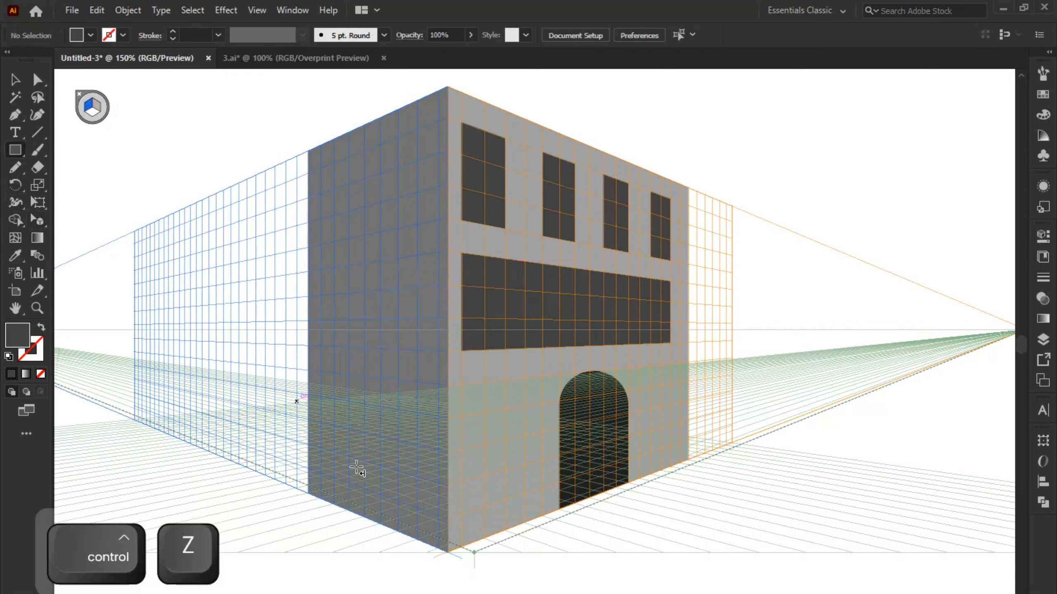
drag(348, 513, 399, 380)
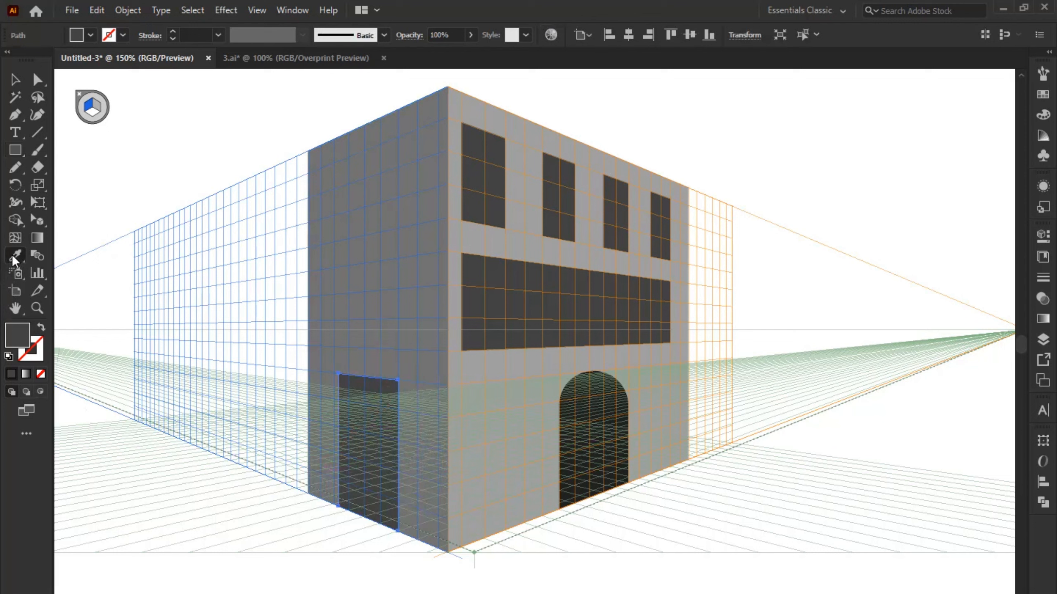
click(567, 414)
Step: Round both upper corners of the left wall's door fully into an arch and deselect it
click(37, 79)
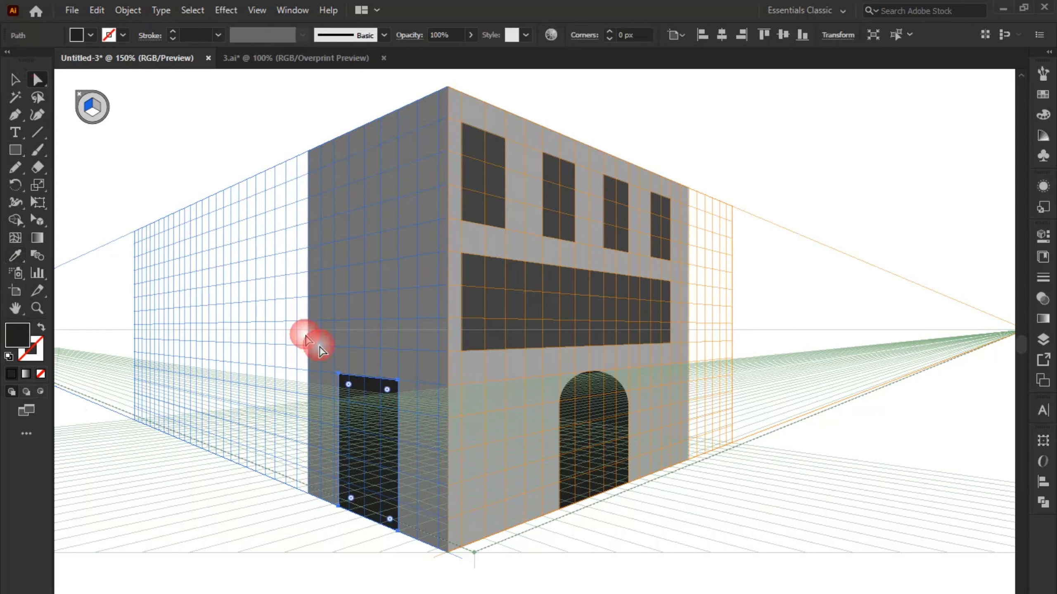
click(339, 375)
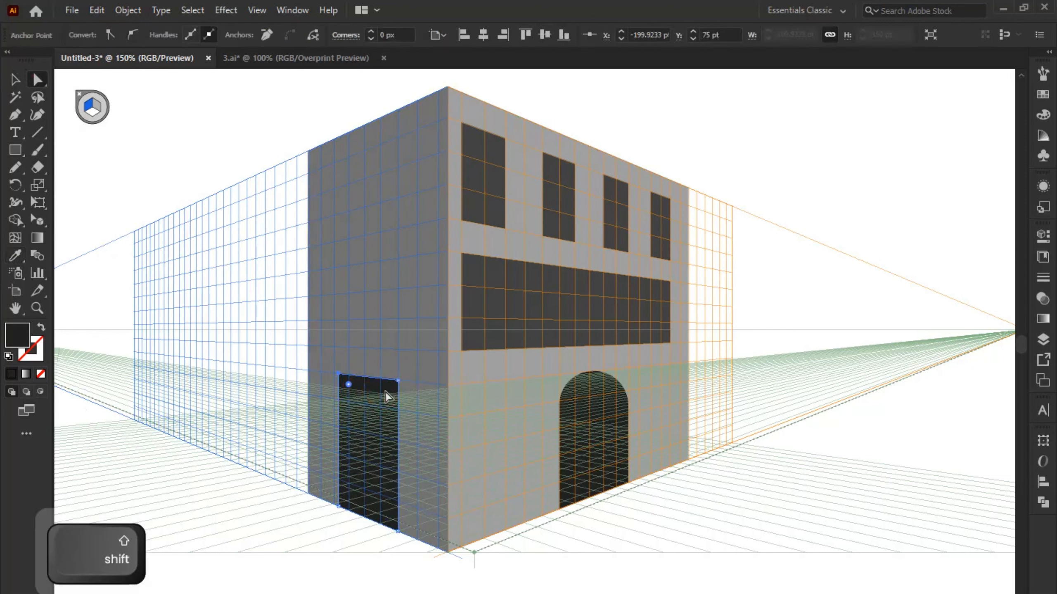
shift+click(398, 381)
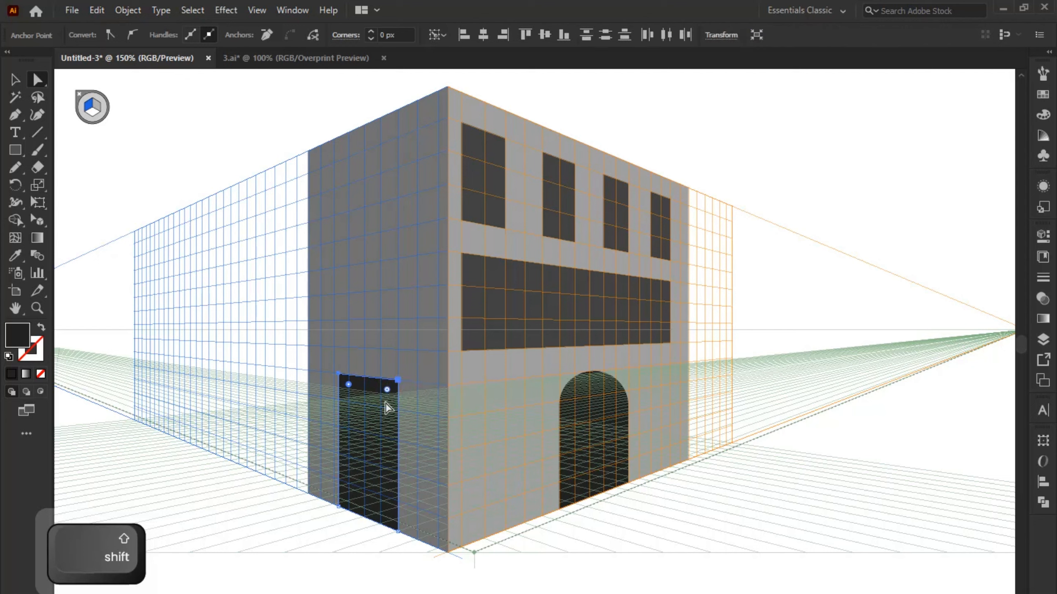
drag(390, 393, 365, 519)
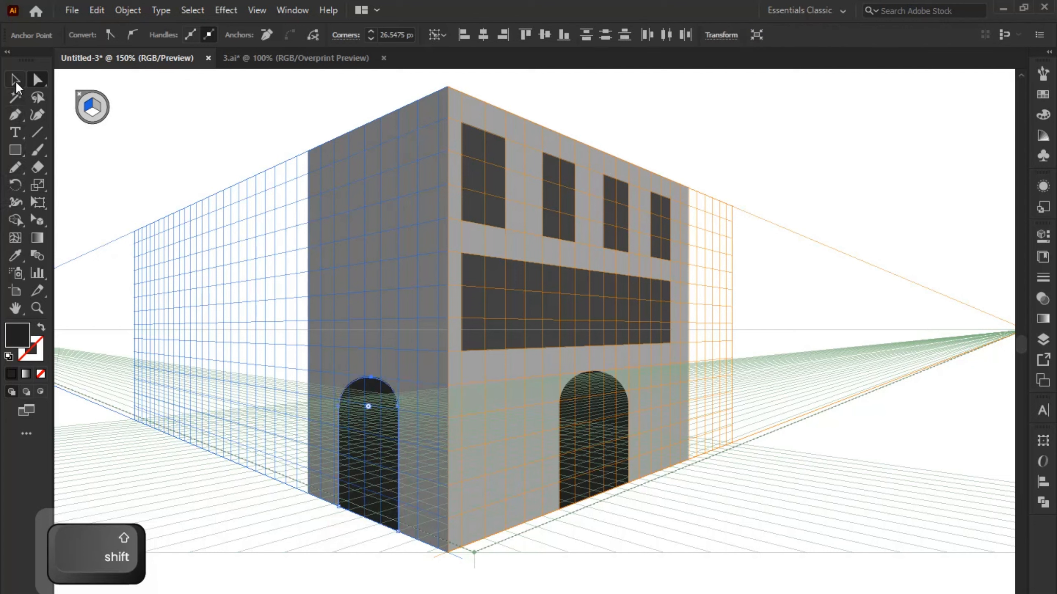
click(64, 172)
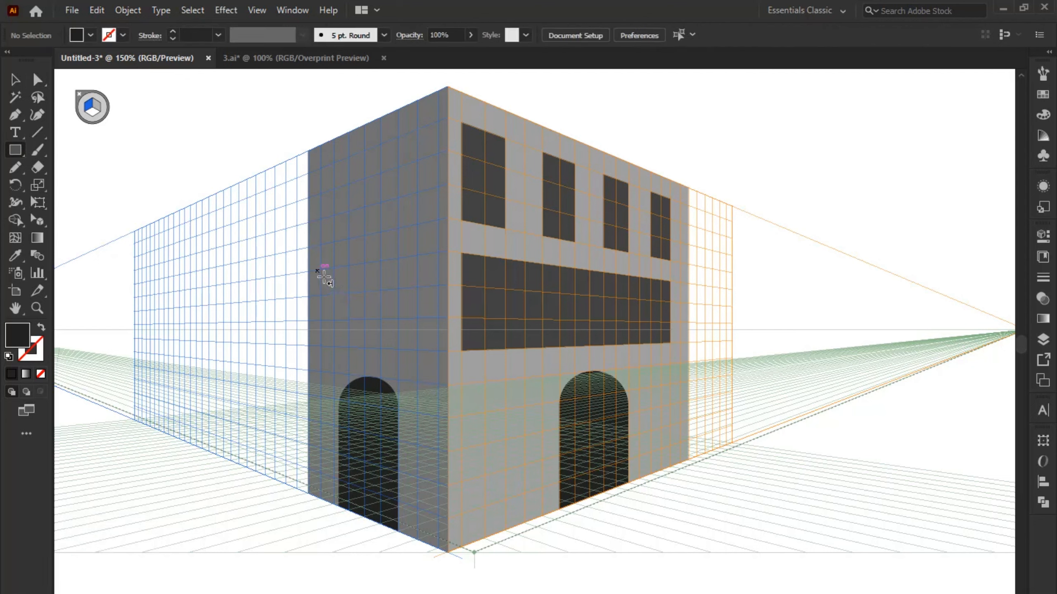
Step: Draw a wide near-black window above the left wall's arched door and two tall windows side by side above it
drag(318, 270, 418, 359)
key(ctrl+z)
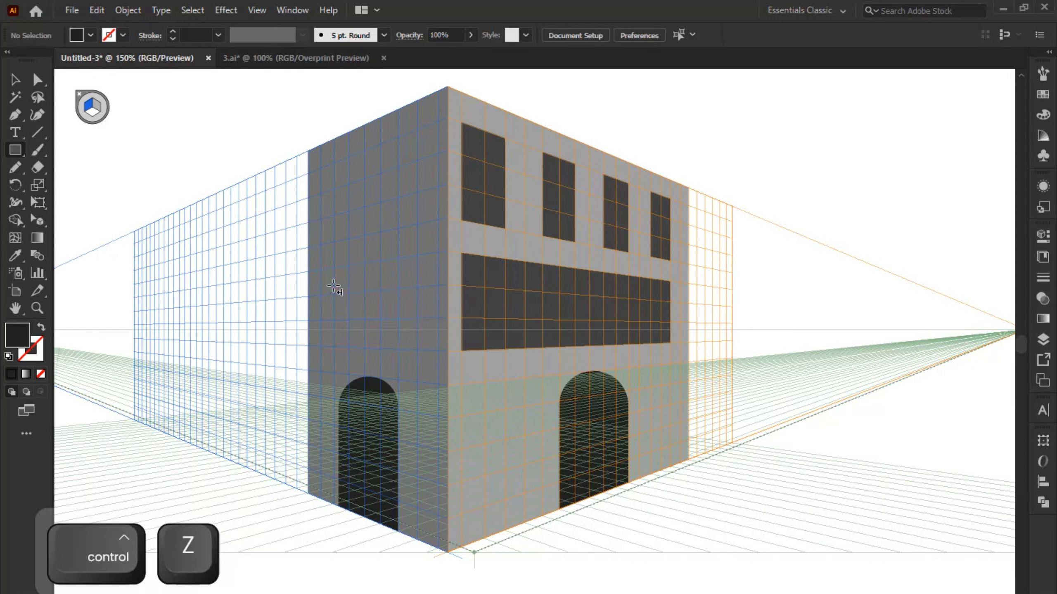
drag(335, 275, 428, 354)
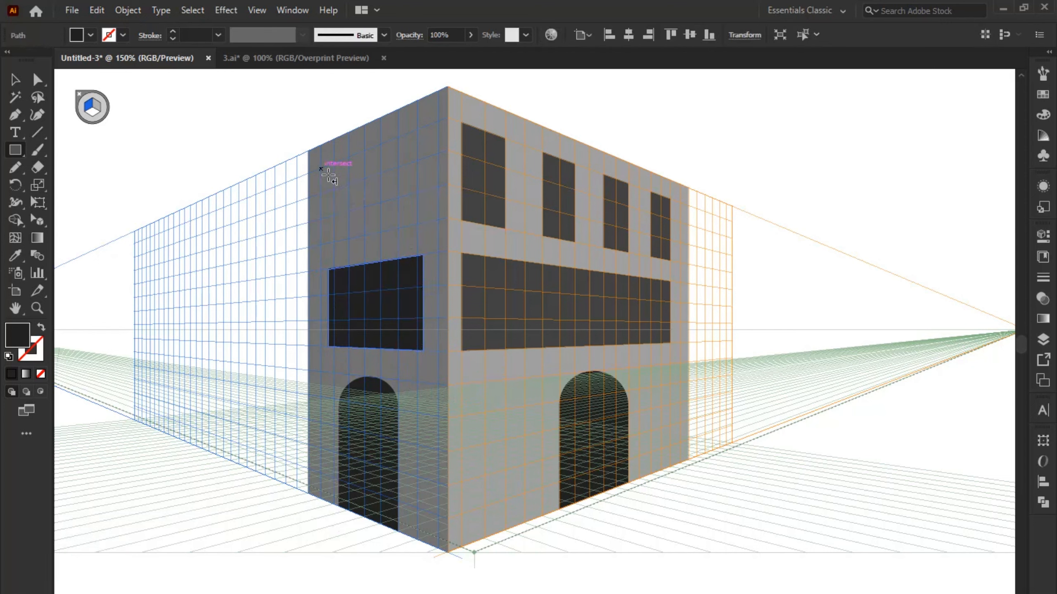
drag(329, 175, 352, 245)
drag(384, 140, 424, 231)
key(v)
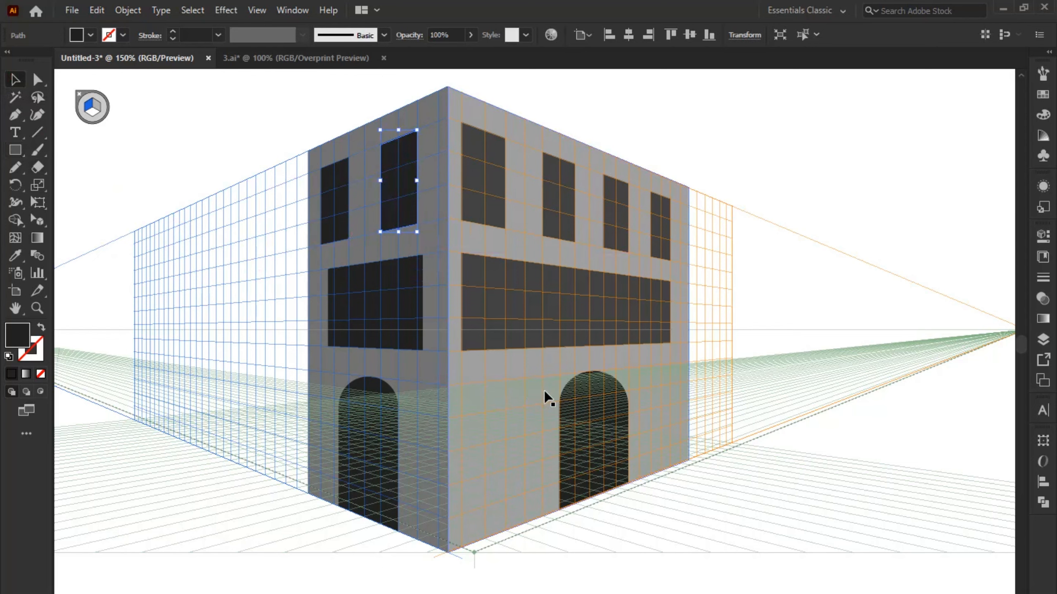
Step: Hide the perspective grid and deselect the artwork so that only the building shows
key(space)
drag(380, 295, 437, 295)
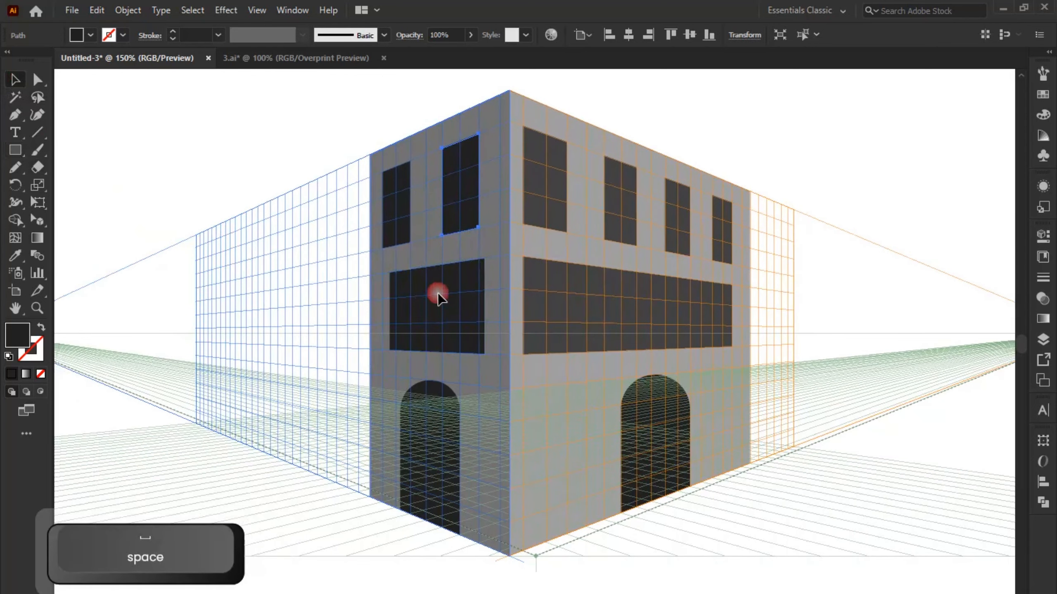
drag(37, 219, 100, 222)
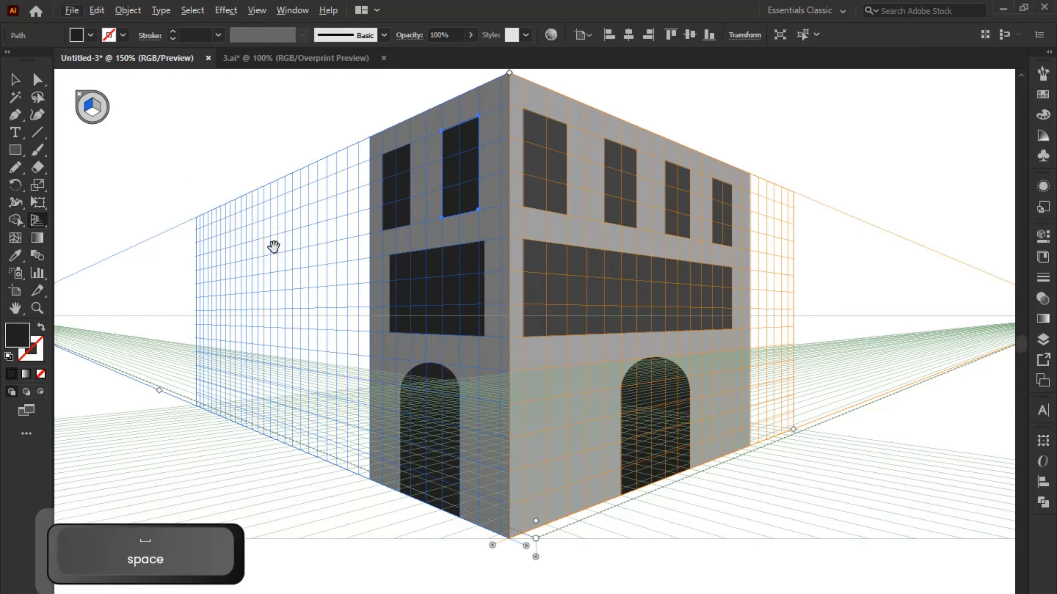
alt+click(295, 267)
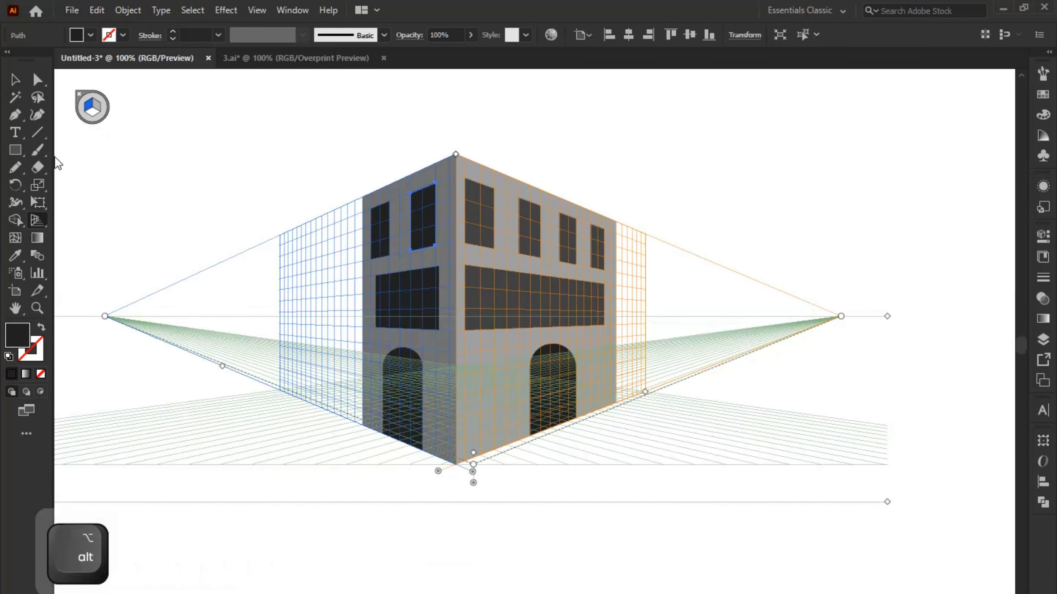
click(82, 98)
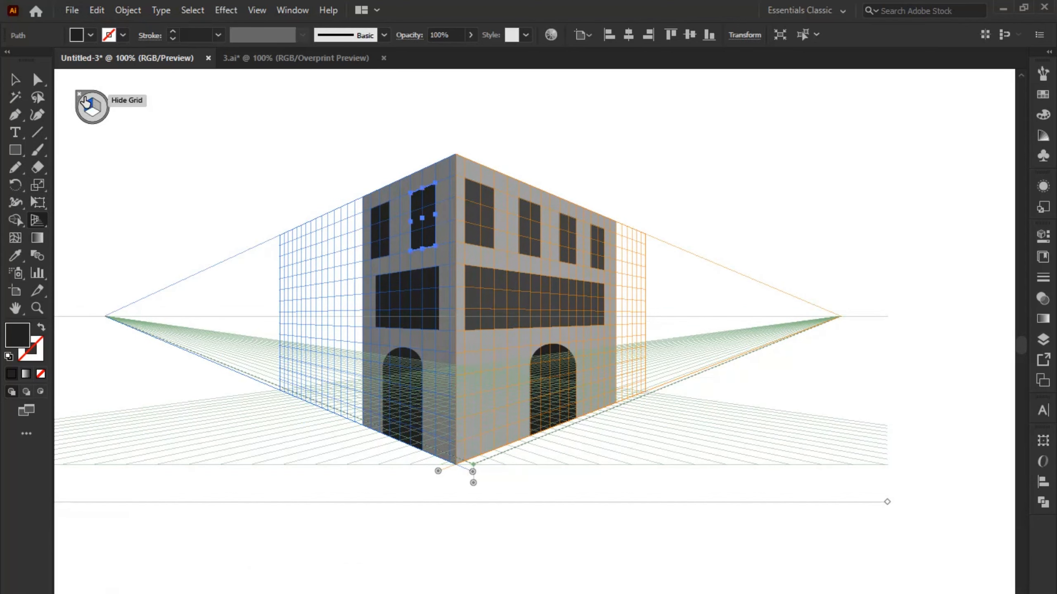
click(83, 98)
click(14, 82)
click(125, 141)
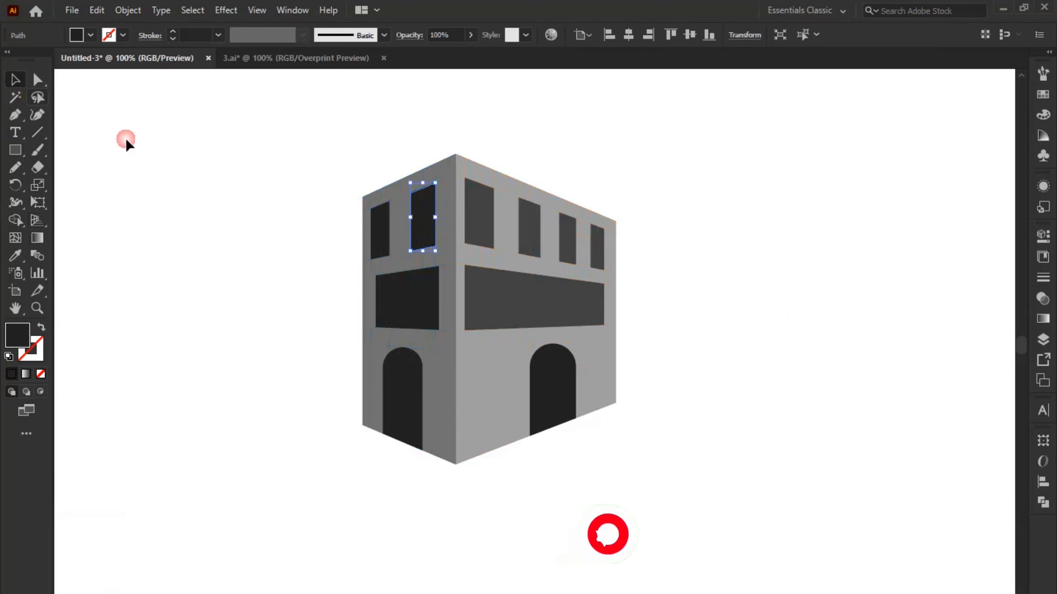
scroll(408, 319, down, 2)
drag(321, 329, 323, 360)
scroll(395, 343, up, 2)
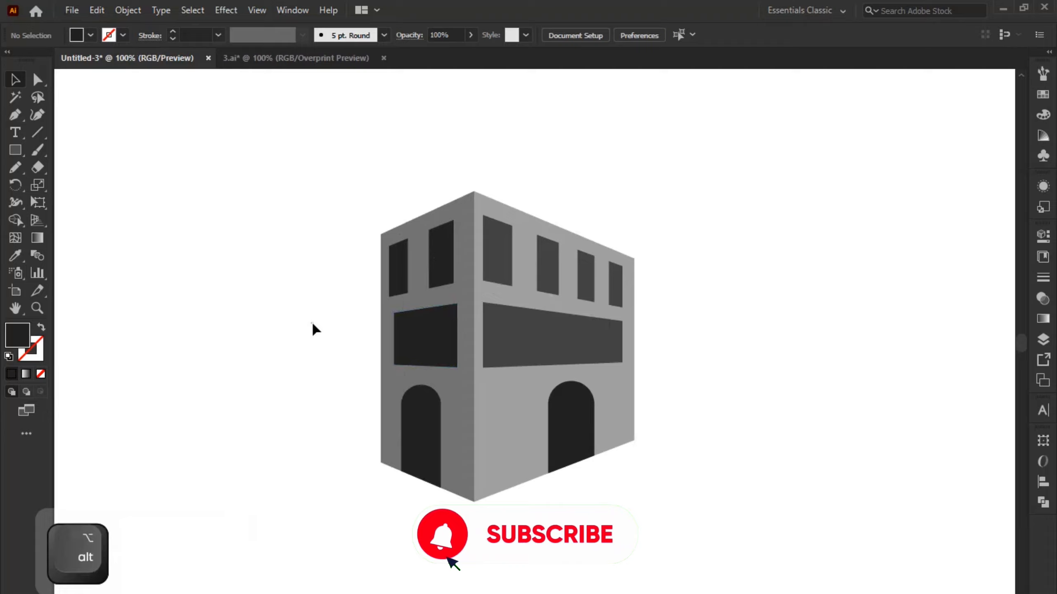
click(622, 396)
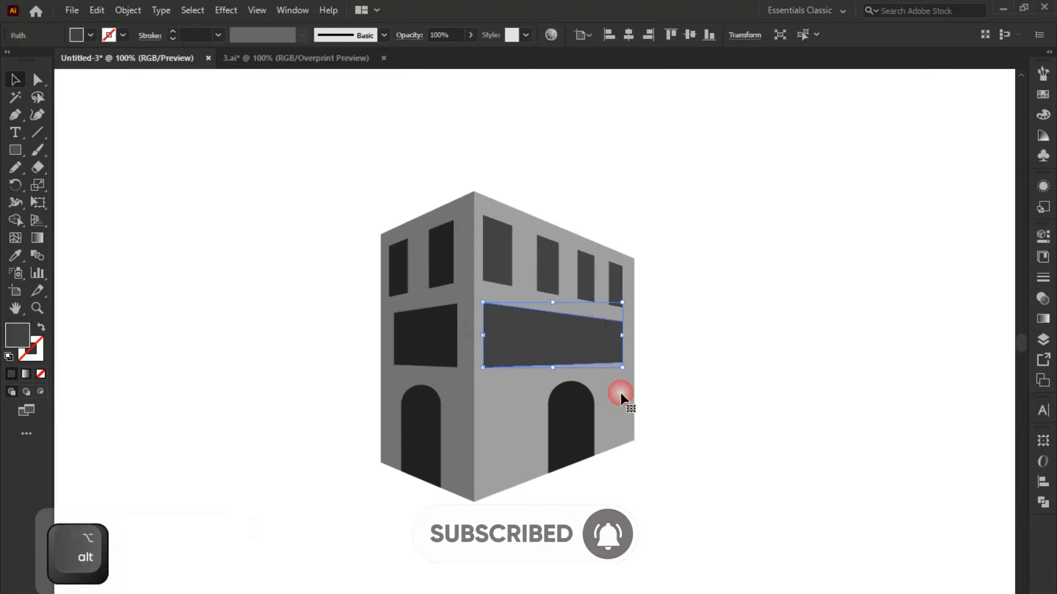
click(632, 382)
Step: With the Pen tool, draw a closed dark grey triangle across the foot of the left wall's door, about 47 px high at its inner edge
scroll(632, 382, up, 1)
drag(723, 400, 733, 402)
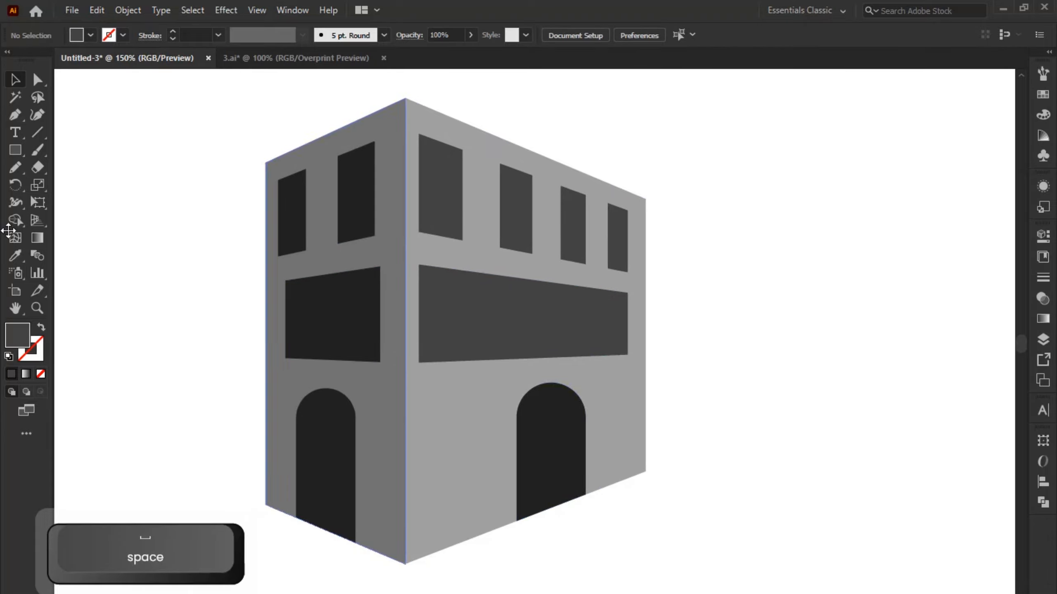
click(295, 518)
click(354, 491)
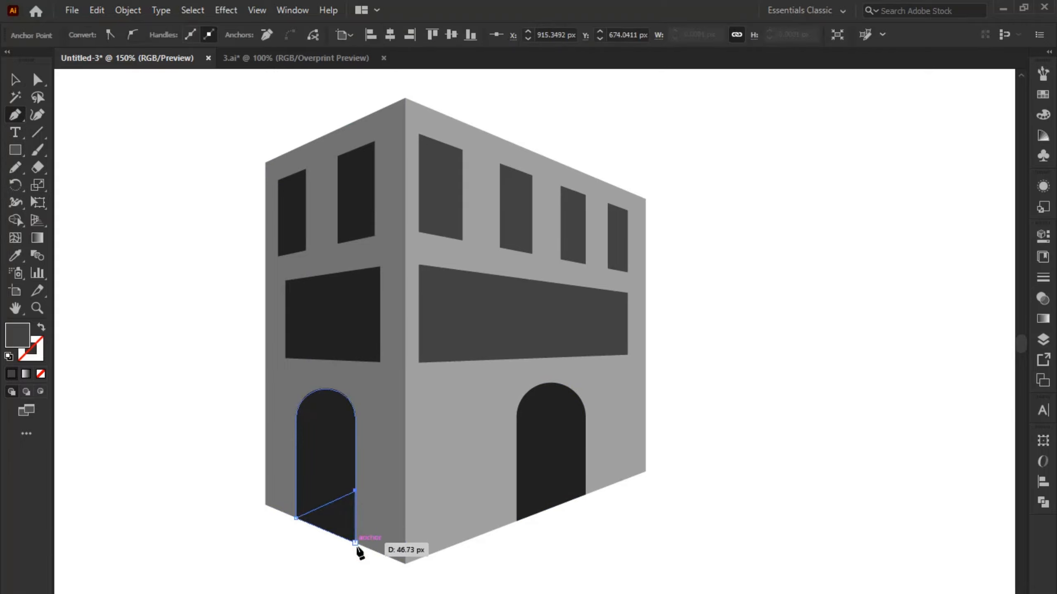
click(355, 543)
click(295, 518)
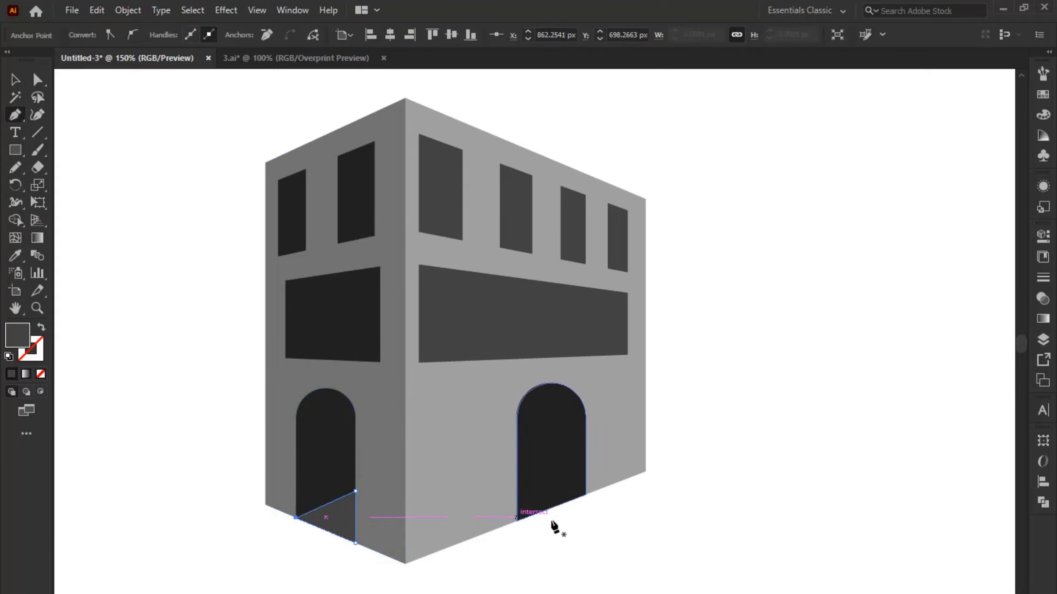
Step: With the Pen tool, draw a closed dark grey triangle across the foot of the right wall's door, about 45 px high at its inner edge
click(585, 494)
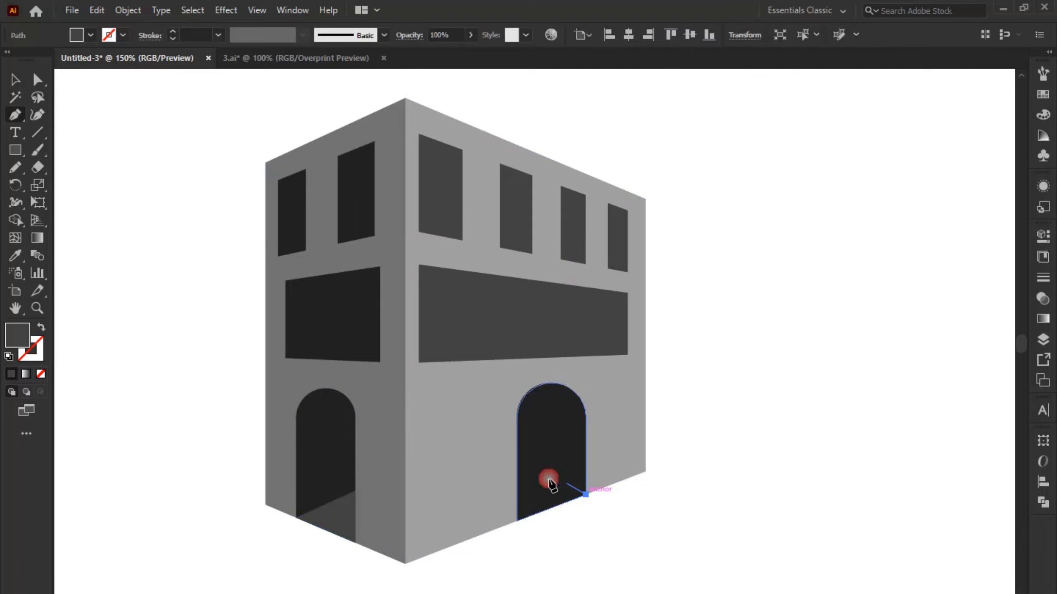
click(516, 472)
click(516, 521)
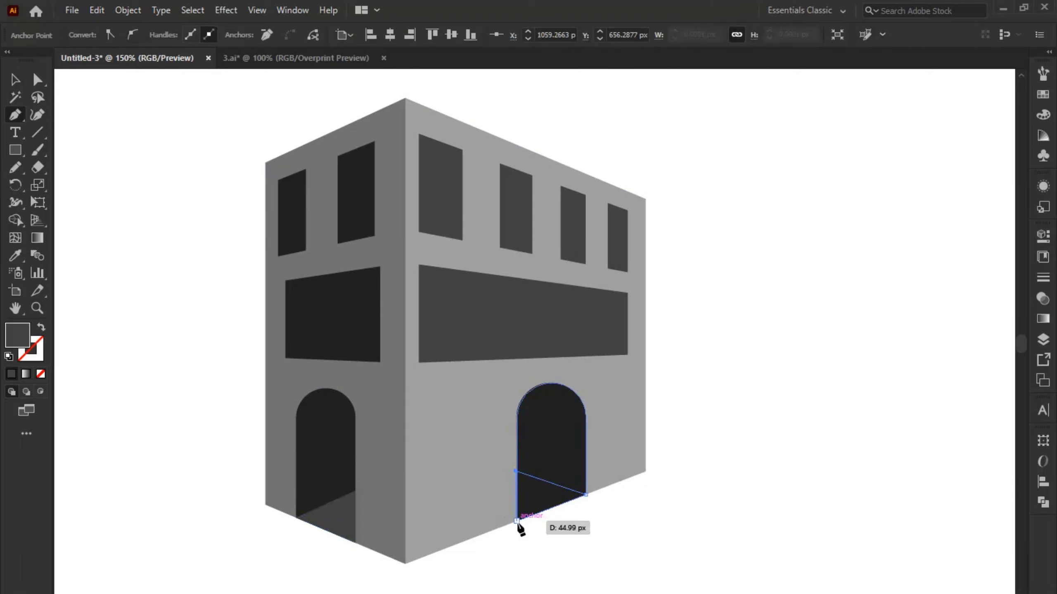
click(586, 495)
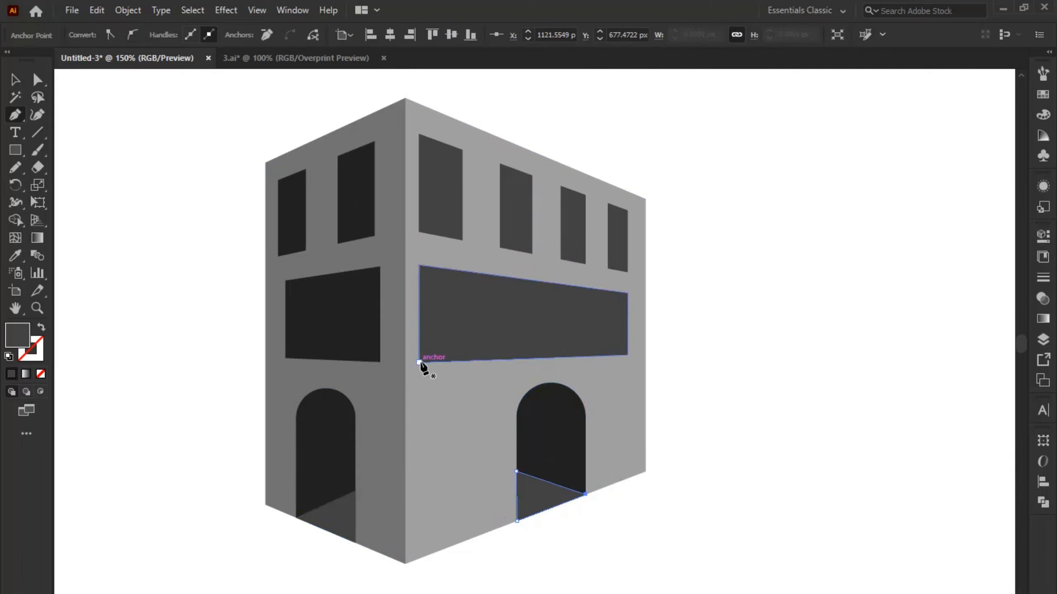
Step: Draw a closed near-black strip along the top edge of the right wall's wide window, angled at its far end
click(419, 265)
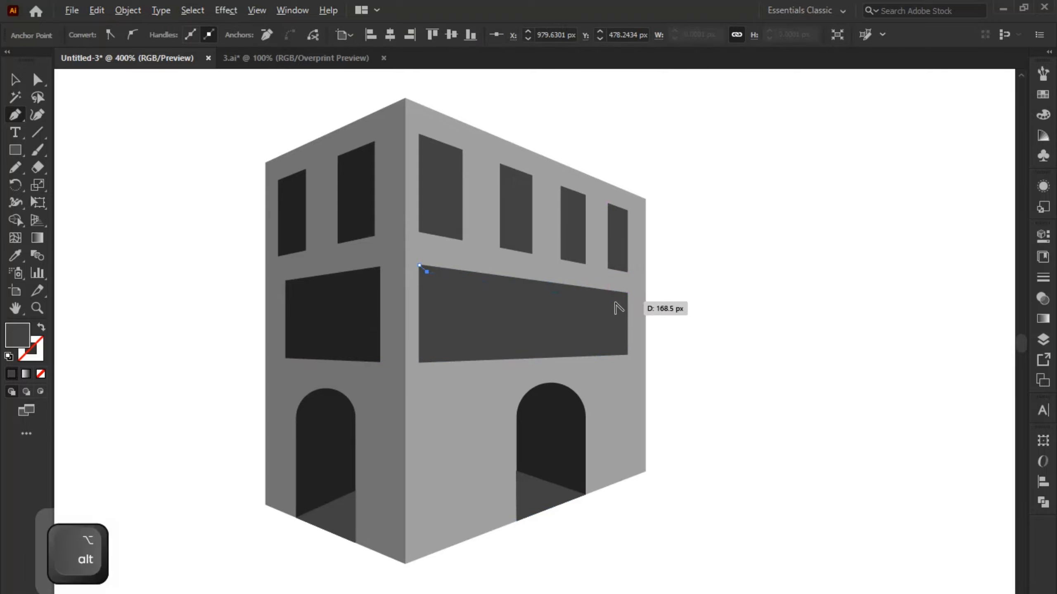
alt+scroll(624, 302, up, 3)
click(631, 293)
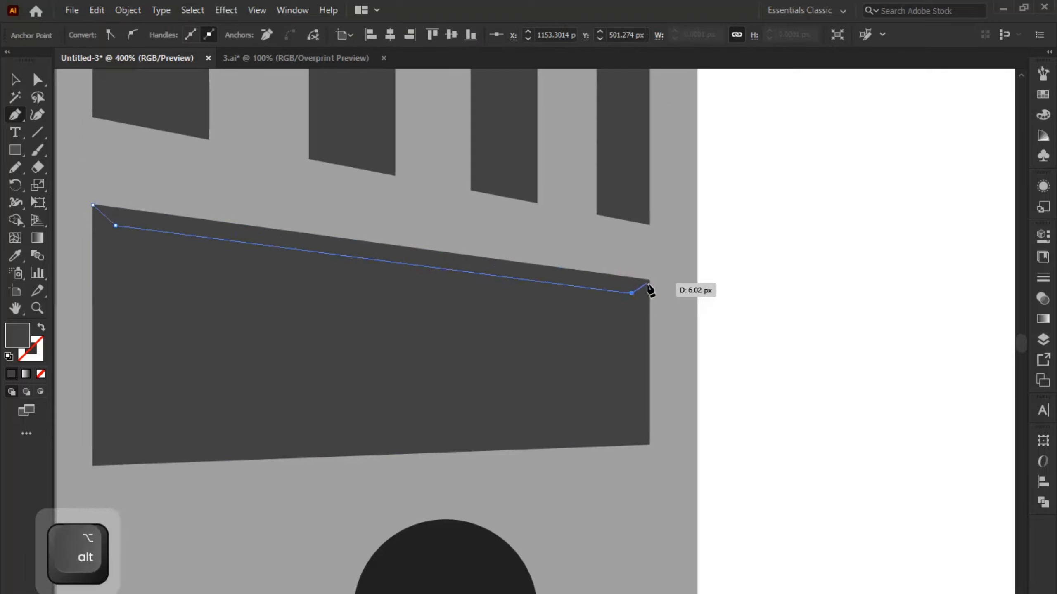
click(92, 205)
ctrl+click(684, 296)
key(p)
Step: Draw a closed narrow strip down the far side edge of the right wall's wide window, meeting the dark top strip
click(634, 445)
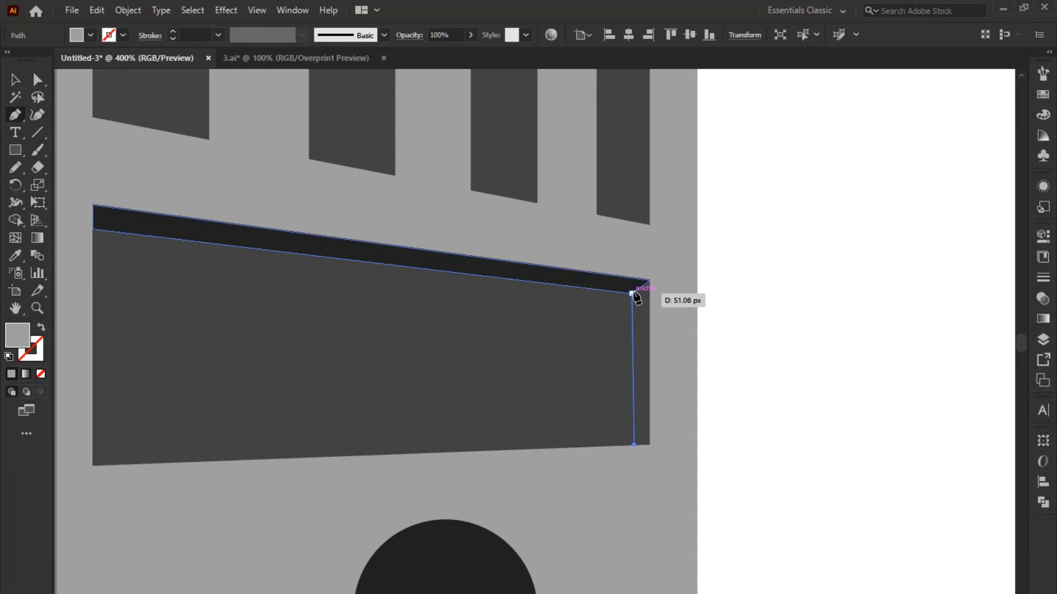
click(631, 294)
click(649, 281)
click(650, 444)
click(635, 445)
Step: Fill the wide window's side strip with a medium grey lighter than the window's own dark grey, and deselect it
click(15, 256)
click(275, 344)
double_click(18, 336)
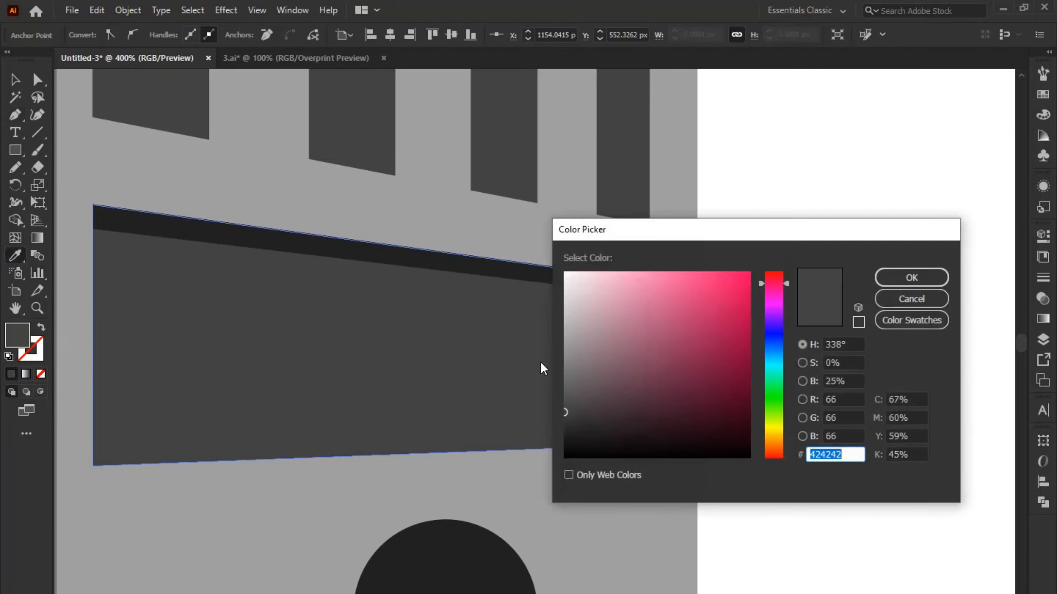
click(565, 375)
click(911, 278)
click(16, 80)
alt+scroll(762, 292, down, 2)
alt+scroll(770, 277, up, 1)
drag(770, 277, 766, 390)
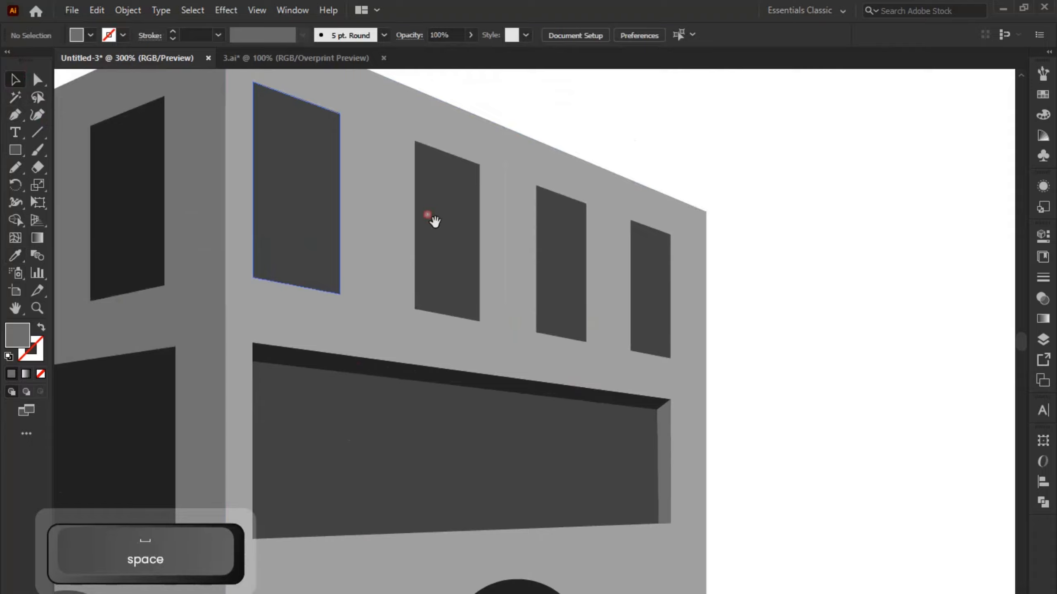
Step: Draw a closed strip along the top edge of the right wall's first tall window and fill it near-black
click(297, 151)
alt+scroll(347, 117, up, 2)
drag(347, 117, 369, 165)
click(624, 125)
click(14, 114)
click(179, 132)
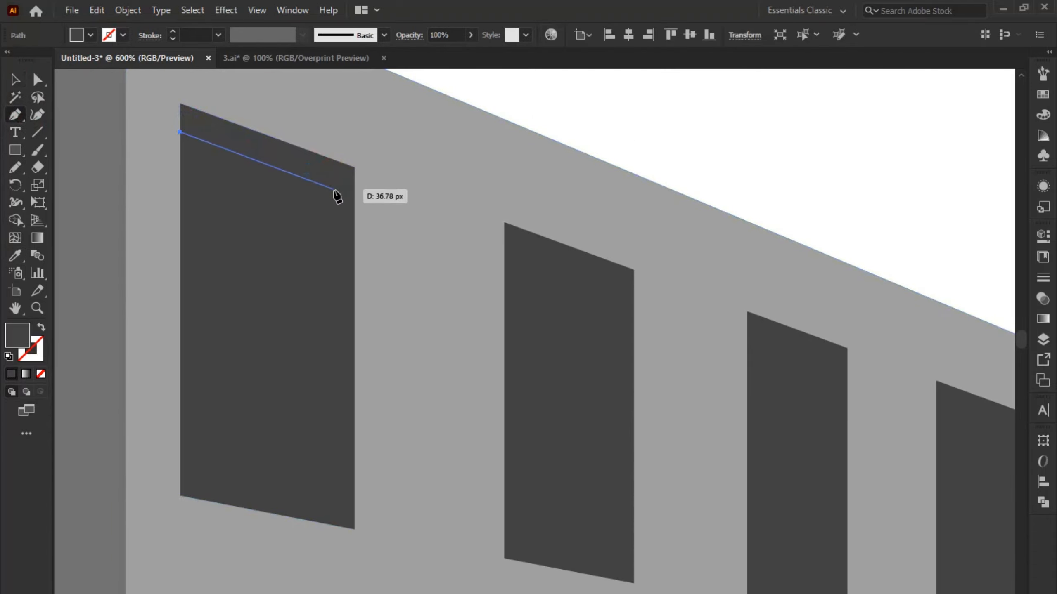
click(332, 190)
click(354, 168)
click(180, 103)
click(180, 132)
click(345, 431)
drag(344, 431, 363, 534)
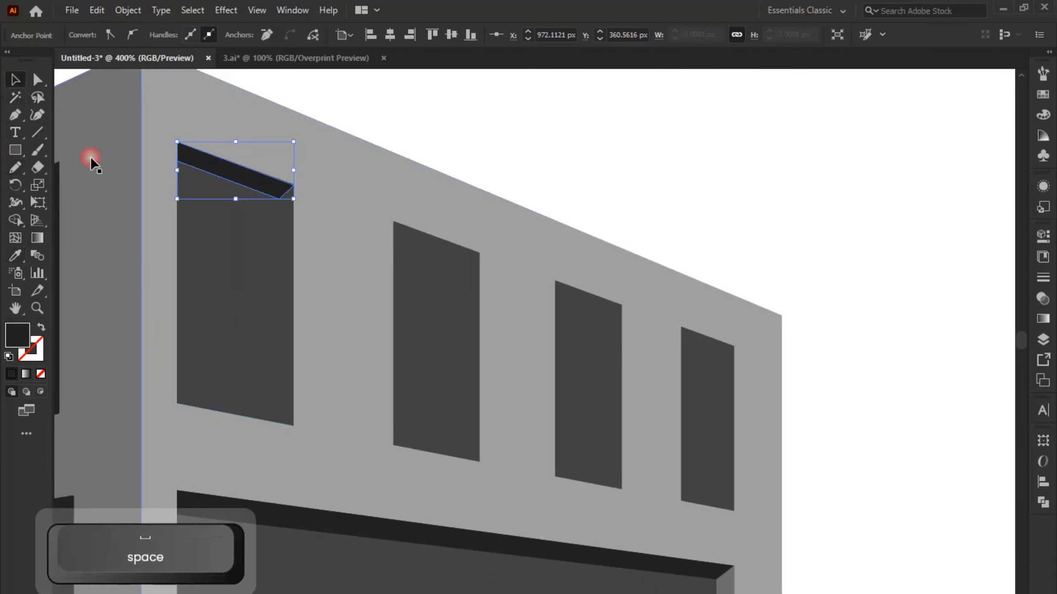
Step: Draw a strip down the far side of the first tall window and match its fill to the wide window's medium grey side strip
key(p)
click(275, 423)
click(278, 197)
click(293, 185)
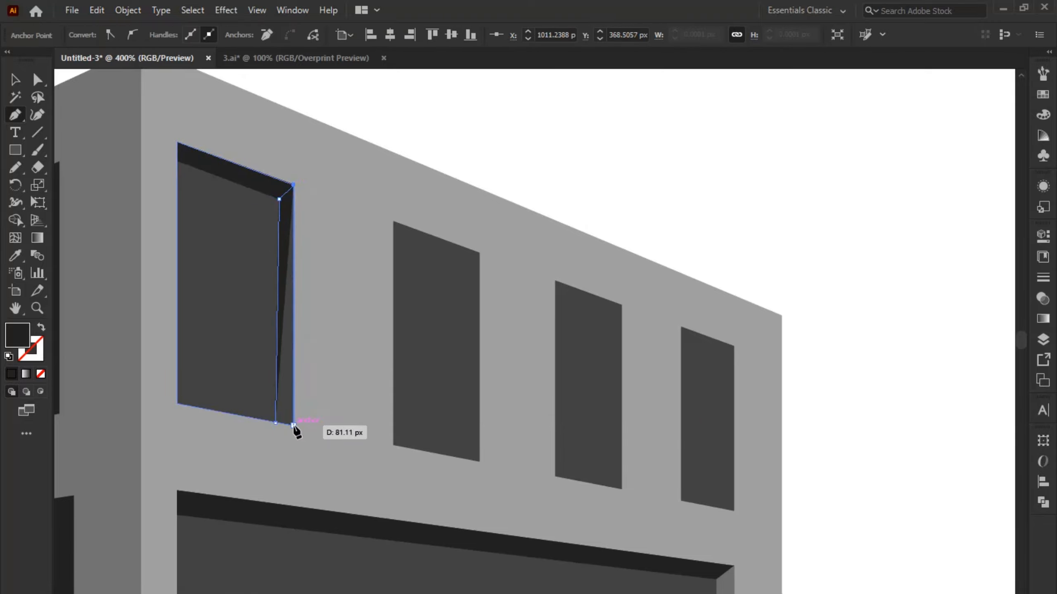
click(293, 426)
click(275, 423)
key(i)
click(725, 584)
key(v)
click(365, 103)
key(space)
drag(365, 103, 334, 118)
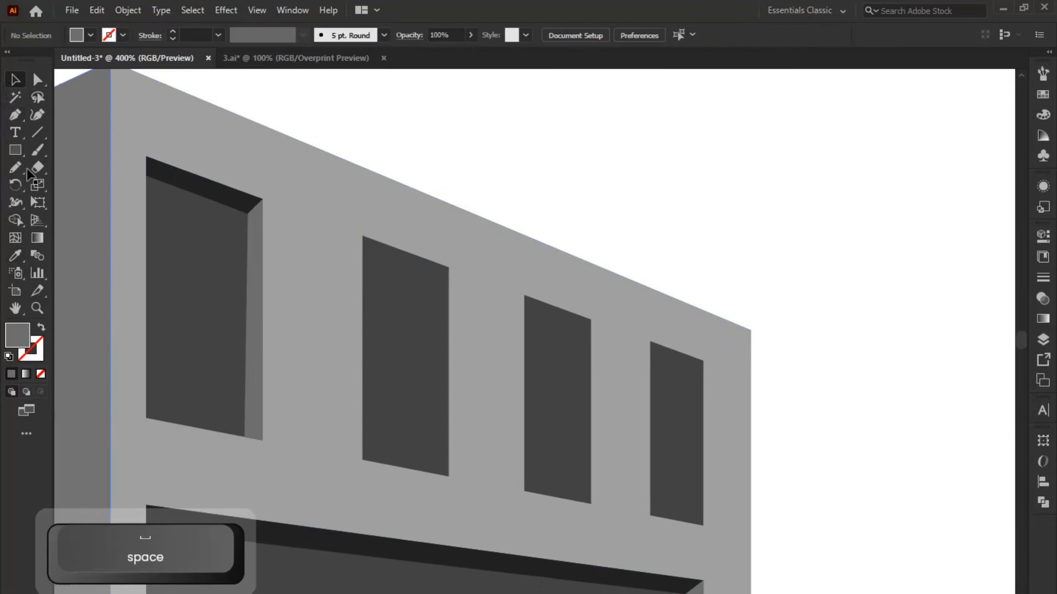
Step: Draw a closed strip with an angled far end along the top edge of the right wall's second tall window
key(p)
click(363, 256)
click(431, 280)
click(447, 269)
click(362, 236)
click(363, 256)
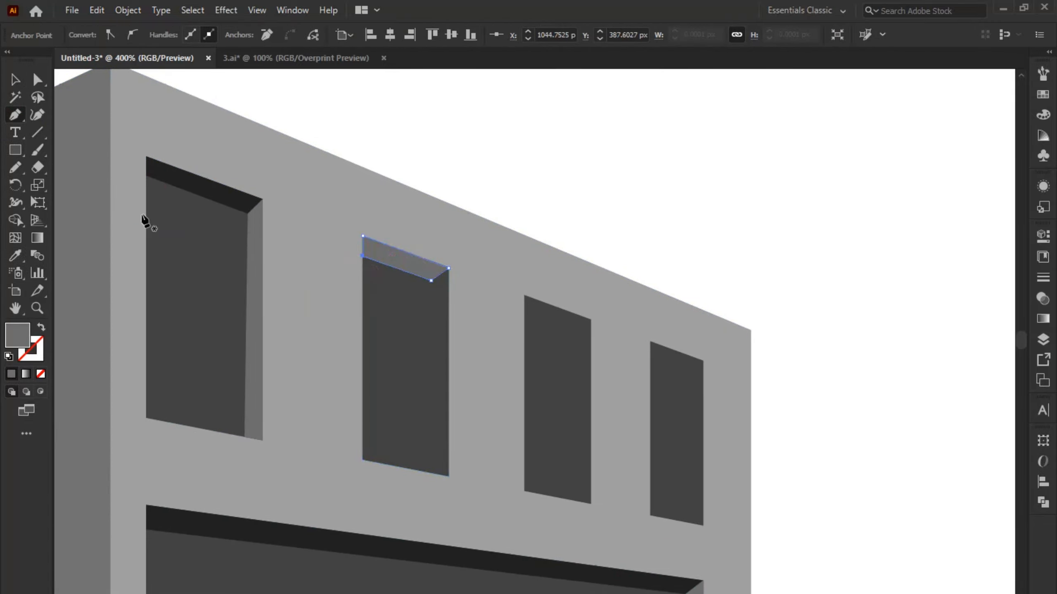
Step: Draw matching closed strips along the top edges of the right wall's third and fourth tall windows
click(524, 316)
click(575, 336)
click(590, 319)
click(524, 295)
click(524, 316)
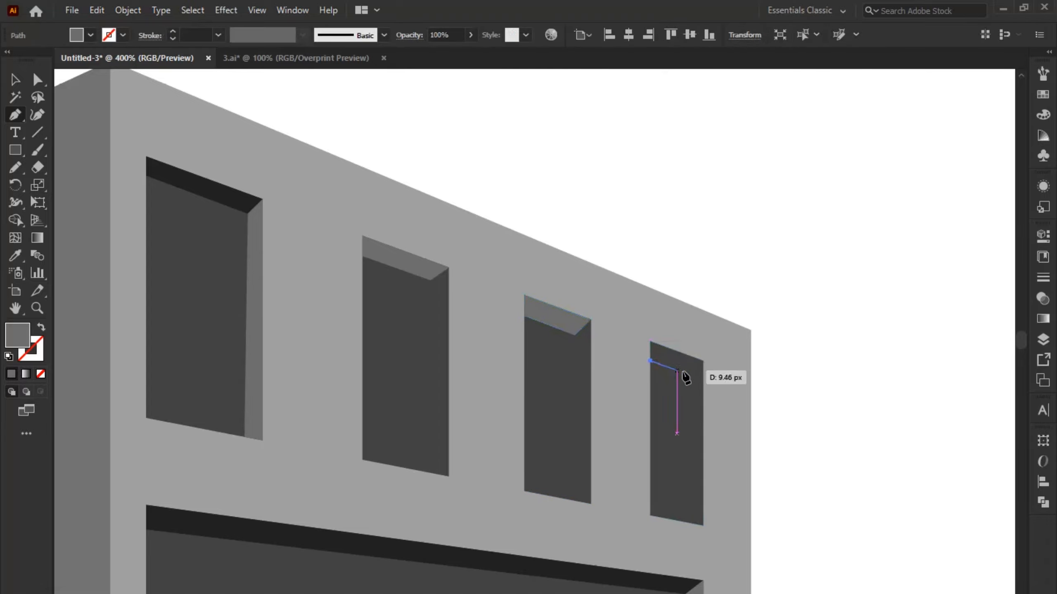
click(650, 360)
click(690, 375)
click(703, 361)
click(650, 342)
click(651, 361)
Step: Fill the top strips of the second, third and fourth tall windows with the near-black of the first window's top strip
click(15, 80)
click(402, 260)
shift+click(556, 317)
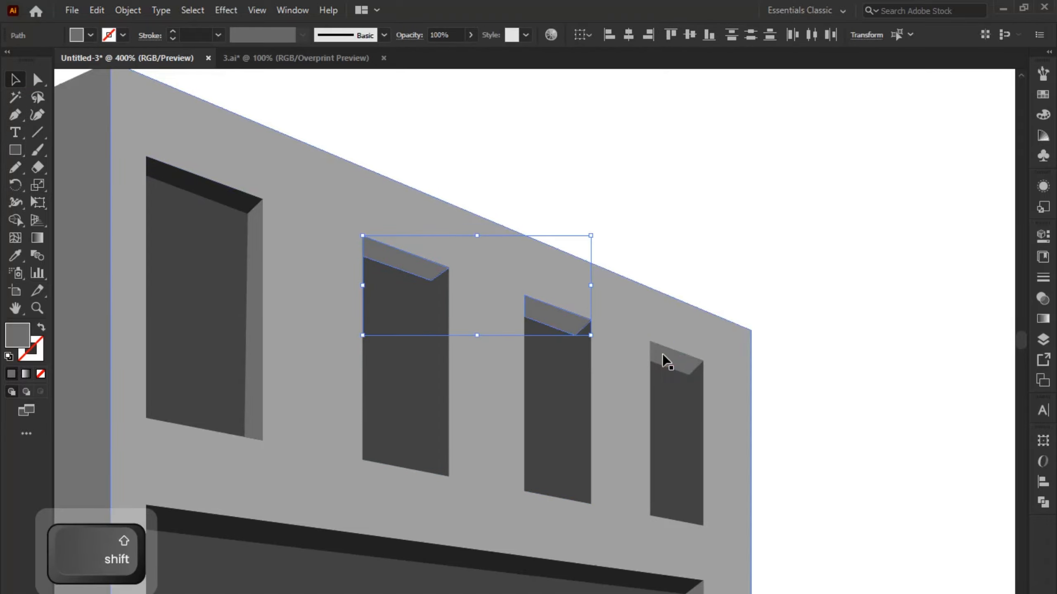
shift+click(664, 356)
click(15, 256)
click(163, 172)
Step: Draw a closed strip down the far side of the right wall's second tall window, meeting its top strip
click(20, 119)
click(434, 473)
click(434, 280)
click(448, 268)
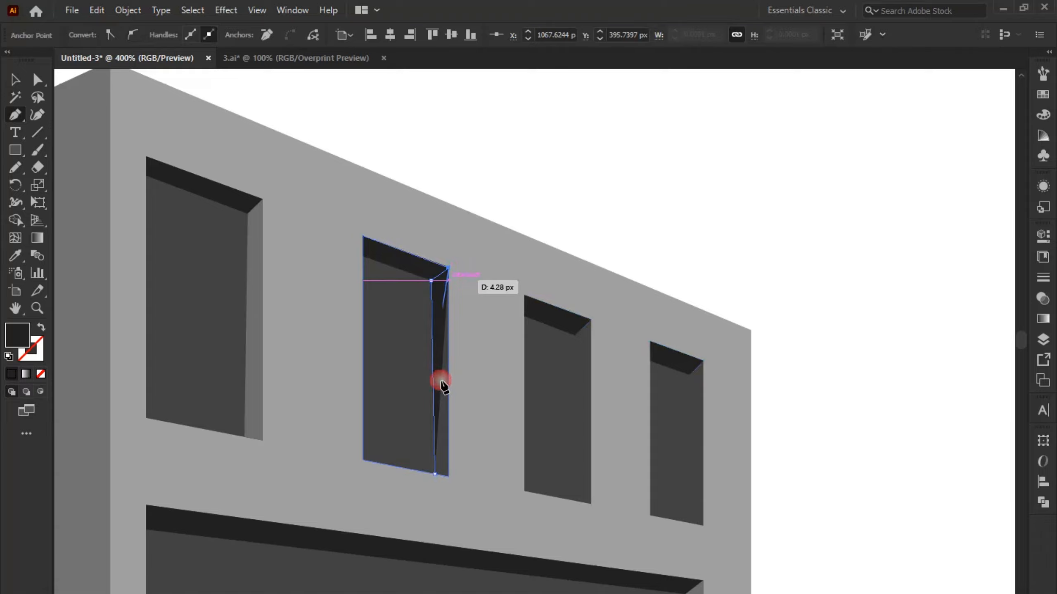
click(448, 476)
click(433, 474)
Step: Draw closed strips down the far sides of the right wall's third and fourth tall windows
click(578, 502)
click(575, 335)
click(591, 319)
click(591, 503)
click(577, 502)
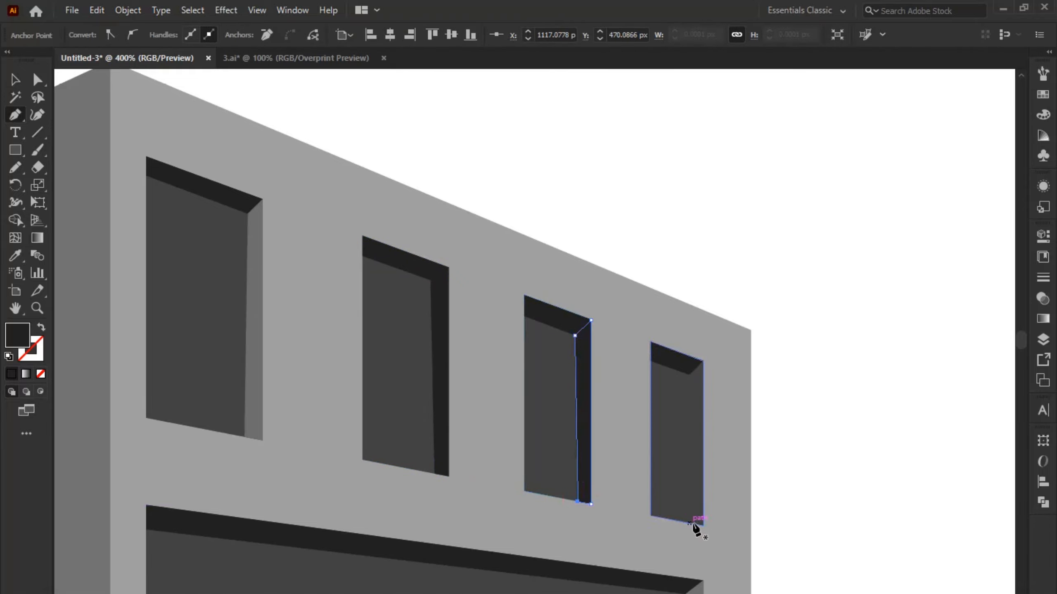
key(space)
drag(698, 519, 525, 398)
click(689, 523)
click(689, 375)
click(537, 229)
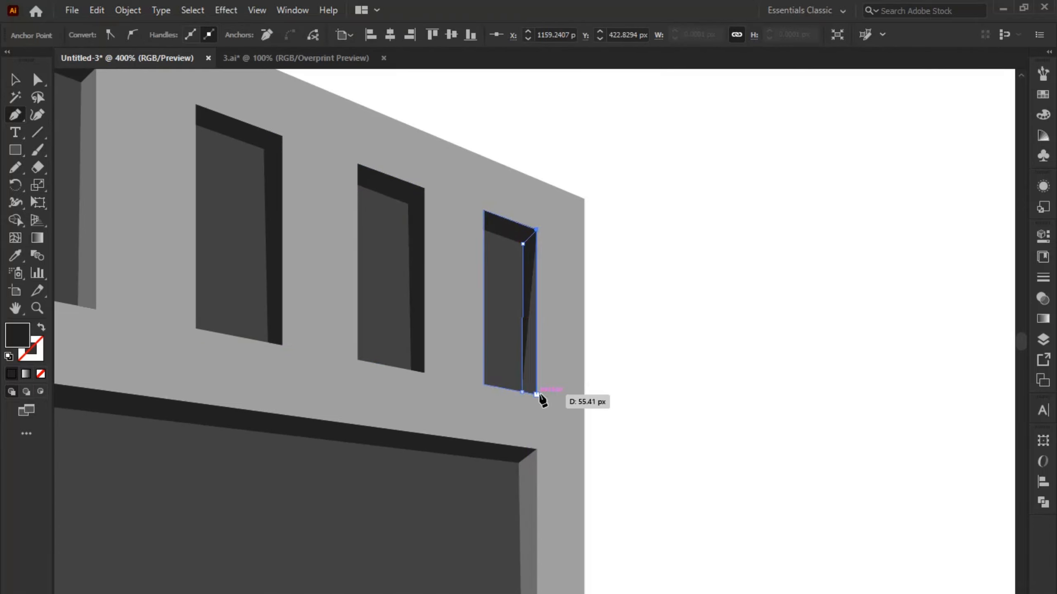
click(536, 393)
click(522, 392)
Step: Fill the side strips of the second, third and fourth tall windows with the first window's medium grey, and deselect them
click(16, 80)
click(272, 242)
shift+click(416, 270)
shift+click(528, 312)
key(i)
click(88, 211)
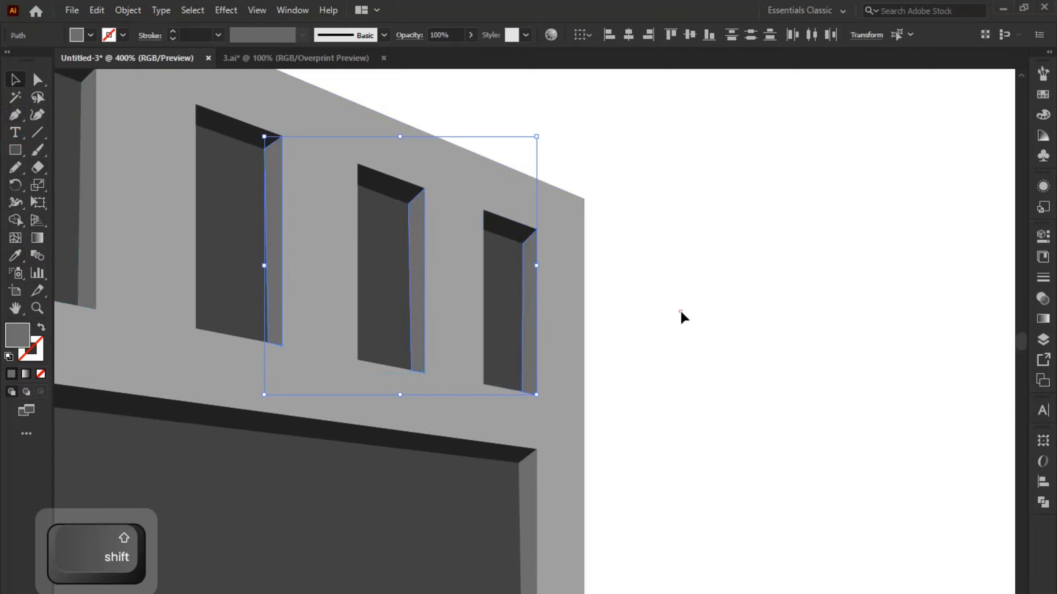
ctrl+click(680, 316)
Step: Draw a closed light grey strip along the top edge of the left wall's outer tall window, angled at its outer end
key(ctrl+minus)
key(ctrl+minus)
key(ctrl+minus)
drag(367, 285, 395, 296)
key(ctrl+plus)
key(ctrl+plus)
key(ctrl+plus)
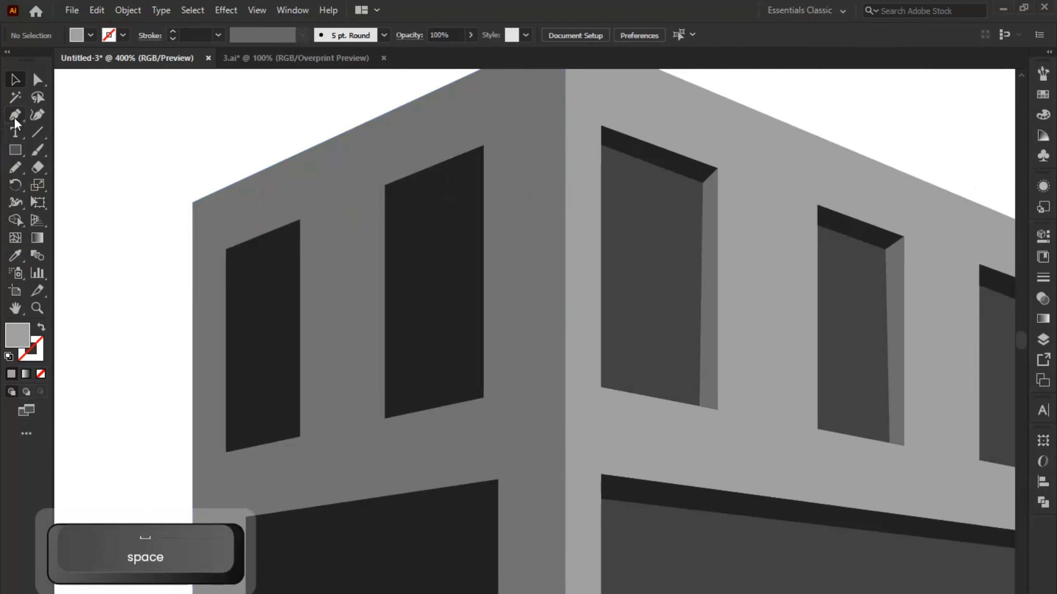
key(p)
click(300, 219)
click(299, 240)
key(ctrl+z)
click(247, 259)
click(227, 249)
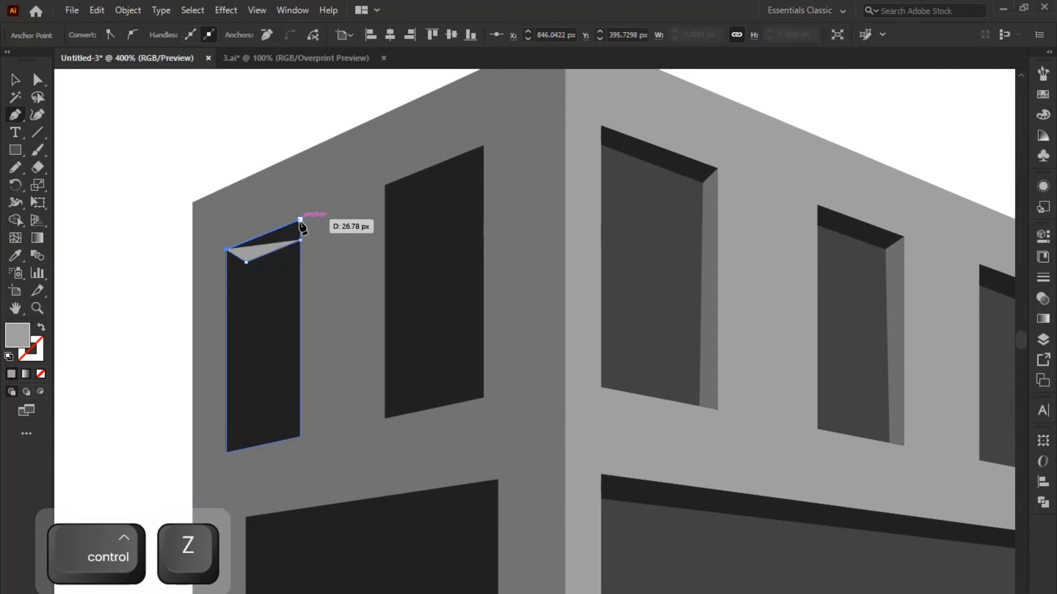
click(300, 220)
Step: Draw a closed light grey strip down the outer side of the left wall's outer tall window
click(246, 448)
click(246, 259)
click(226, 250)
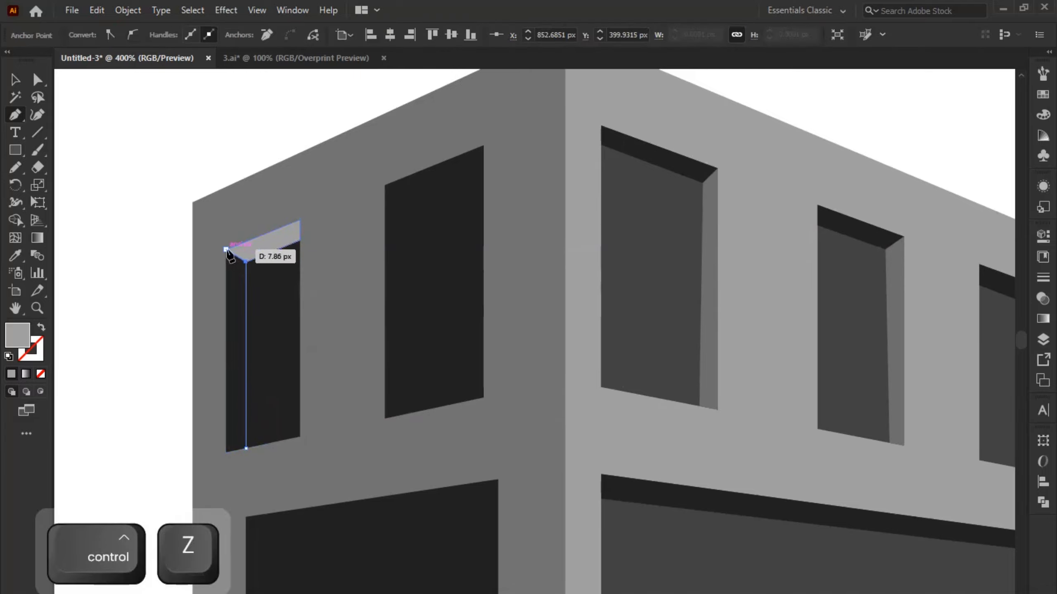
click(226, 452)
click(246, 448)
Step: Draw a closed light grey strip down the outer side of the left wall's tall window nearest the building corner
click(385, 188)
key(ctrl+z)
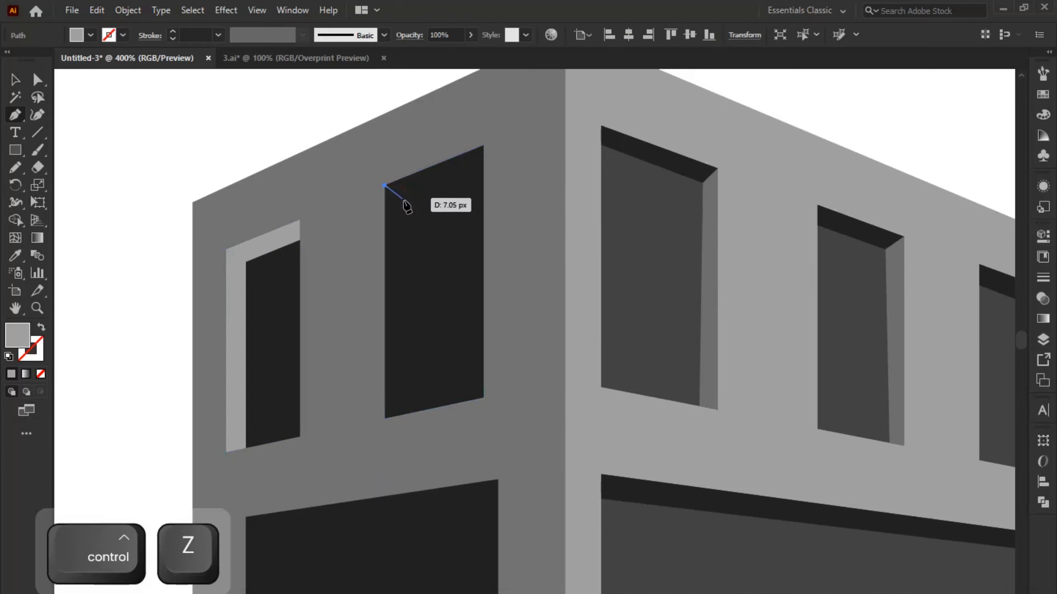
click(385, 186)
click(405, 415)
click(385, 419)
click(404, 198)
click(385, 185)
Step: Draw a closed strip along the top edge of the left wall's tall window nearest the corner, meeting its side strip
click(484, 168)
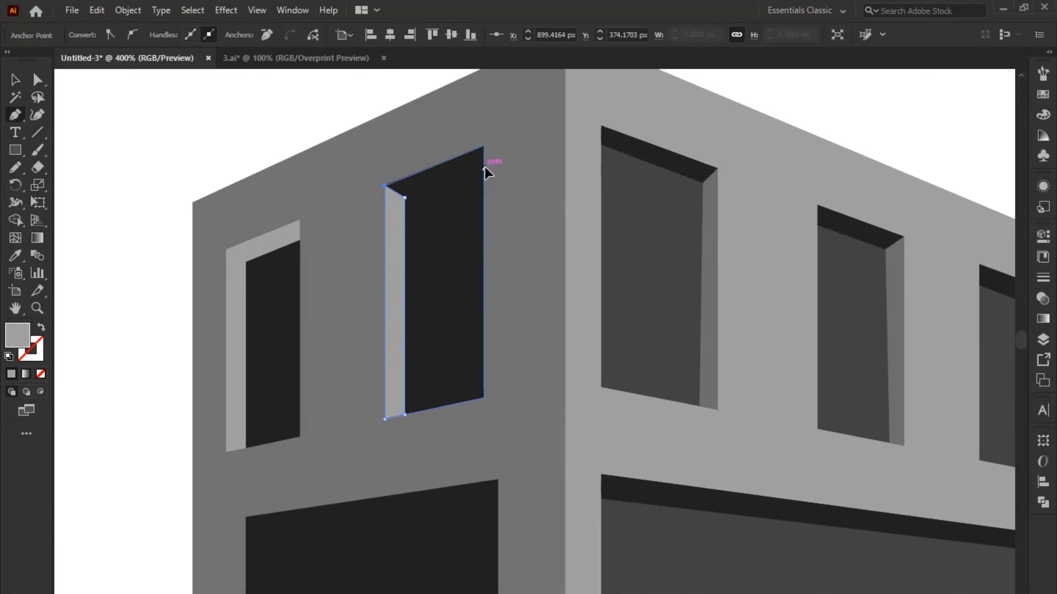
click(405, 197)
click(384, 186)
click(484, 146)
click(484, 168)
Step: Fill the top strips of the left wall's two tall windows with a slightly darker grey than their side strips, and deselect them
click(15, 80)
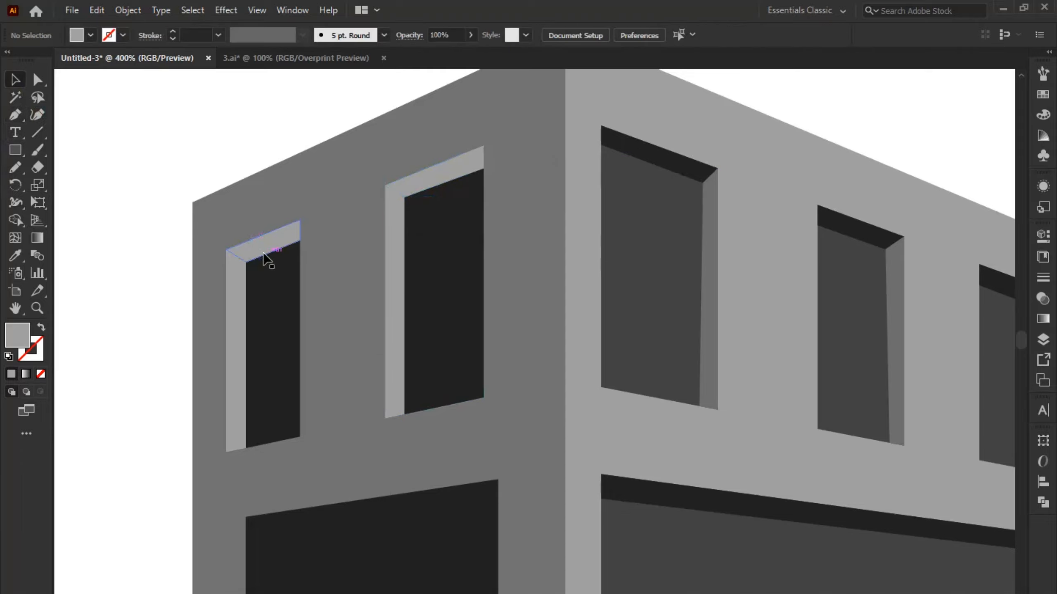
shift+click(266, 247)
double_click(17, 335)
key(Return)
scroll(125, 234, down, 2)
drag(133, 237, 212, 211)
click(212, 210)
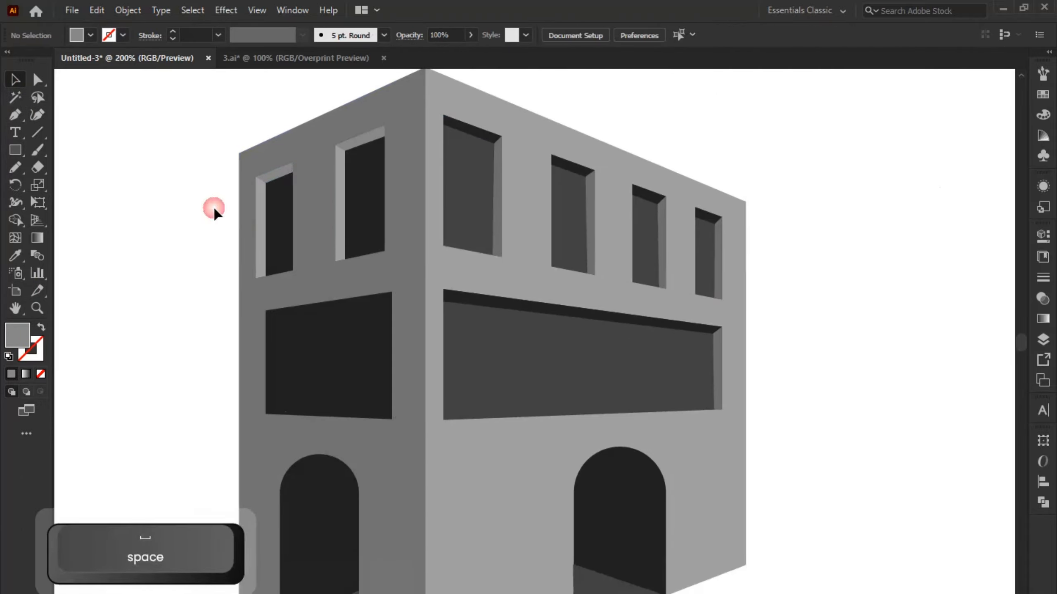
Step: Draw a closed grey strip along the top edge of the left wall's wide window, angled at its outer end
drag(201, 287, 255, 274)
scroll(251, 274, up, 1)
click(15, 117)
click(559, 283)
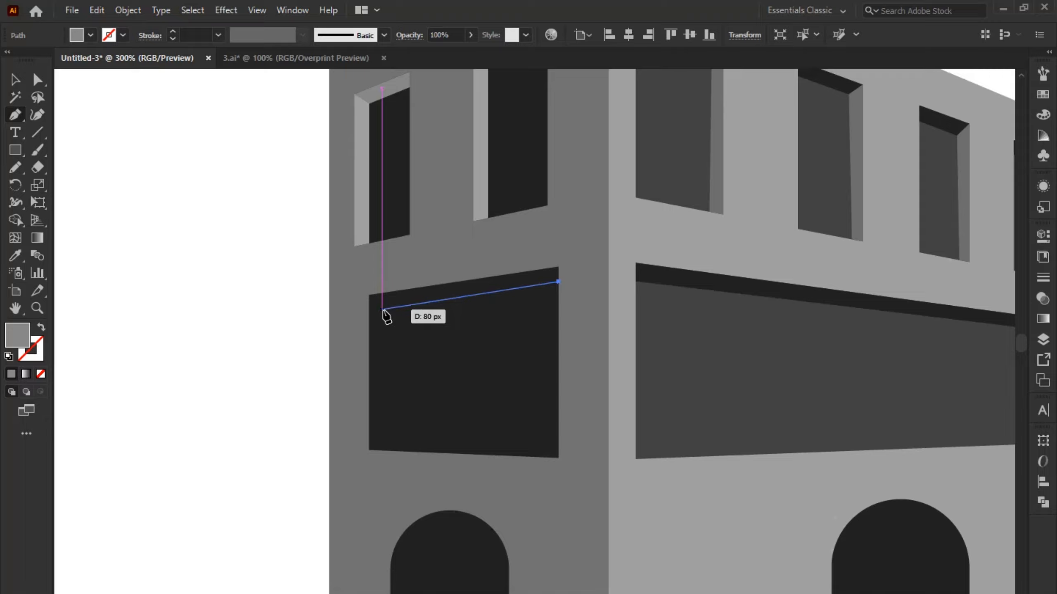
click(381, 308)
click(369, 296)
click(559, 268)
click(559, 283)
ctrl+click(424, 377)
Step: Draw a closed strip down the outer side of the left wall's wide window, meeting its top strip
click(382, 449)
click(382, 307)
click(369, 296)
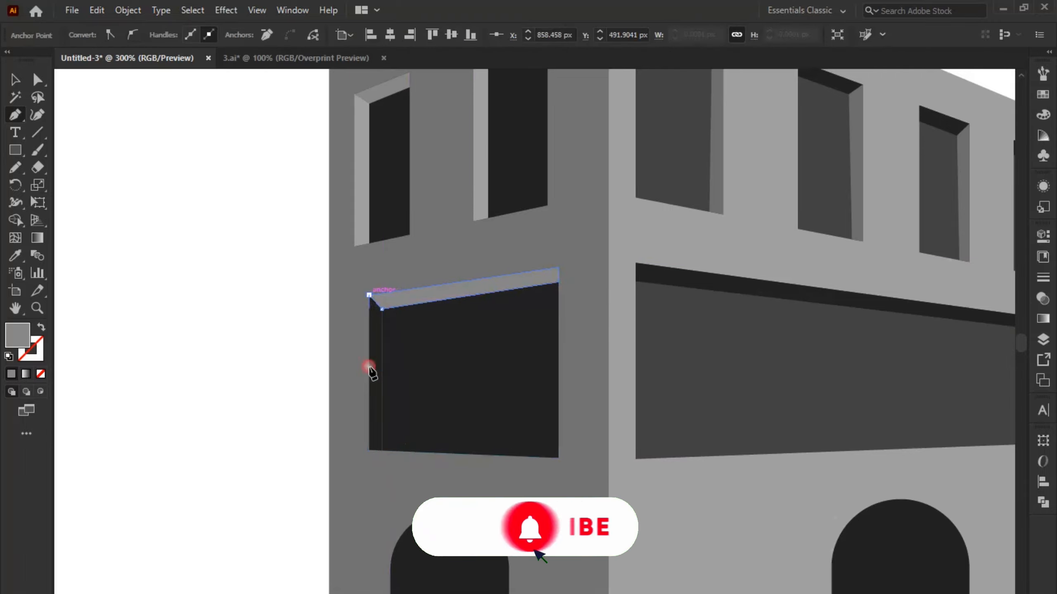
click(369, 450)
click(381, 449)
Step: Match the wide window's side strip to the lighter grey of the tall window's side strip above it, and deselect it
ctrl+click(436, 294)
key(i)
click(16, 79)
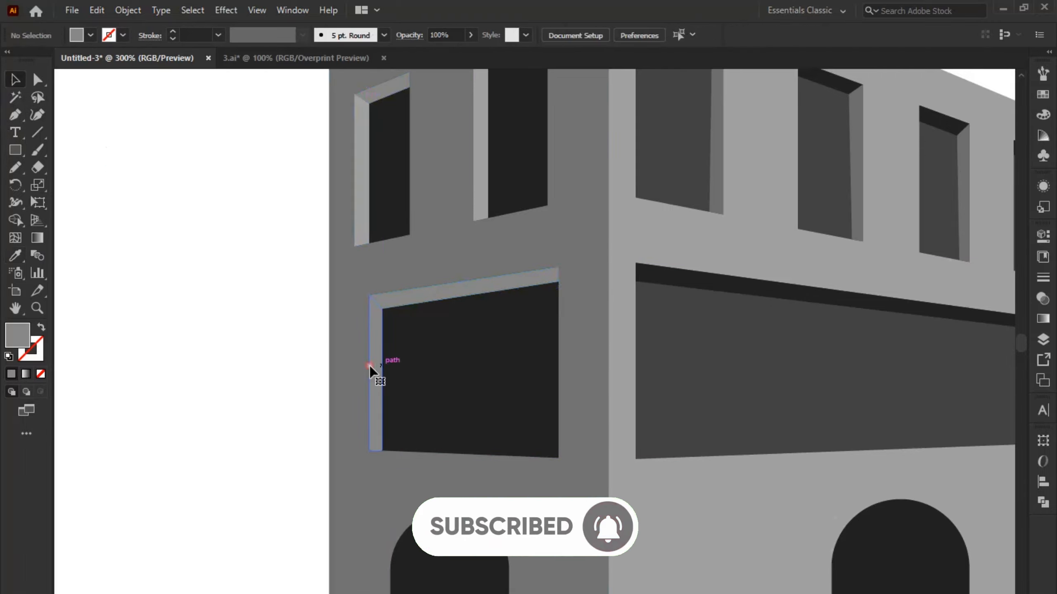
click(371, 370)
key(i)
click(362, 193)
click(15, 80)
drag(287, 252, 165, 294)
scroll(165, 294, down, 2)
drag(163, 354, 312, 305)
scroll(207, 305, up, 1)
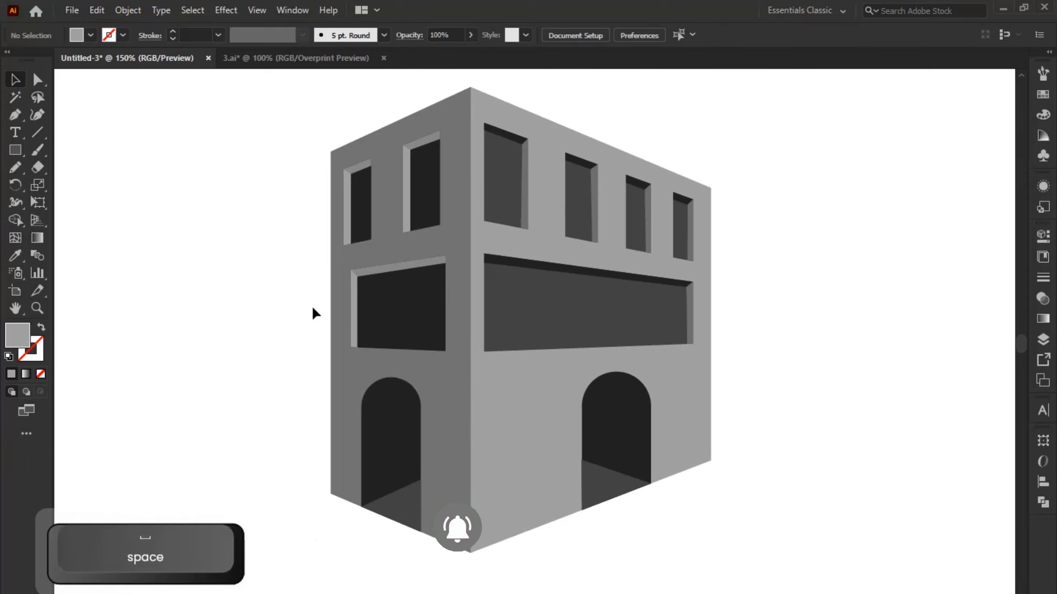
click(520, 396)
click(805, 425)
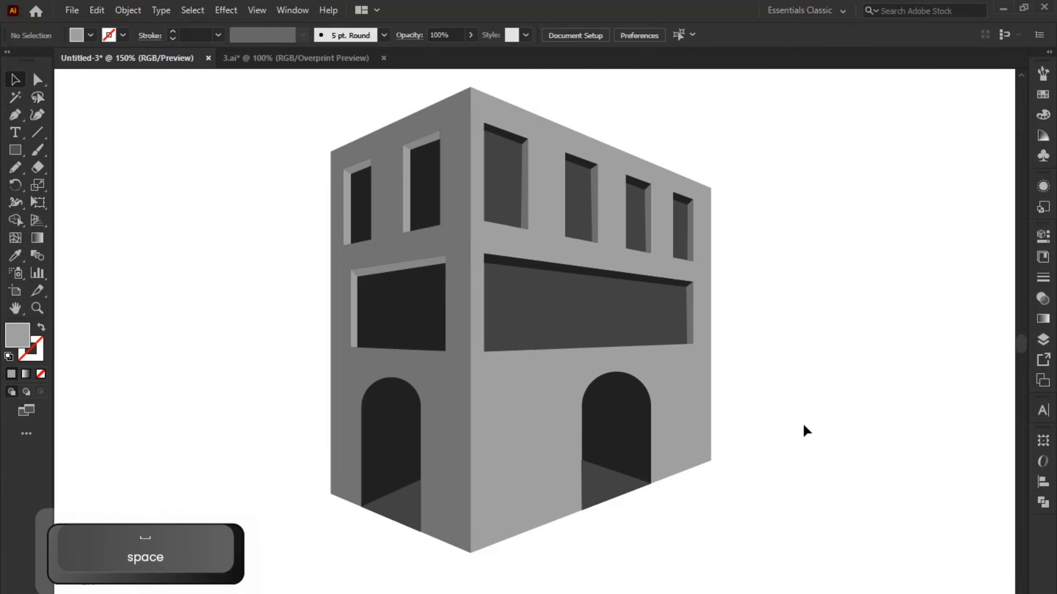
scroll(766, 389, down, 1)
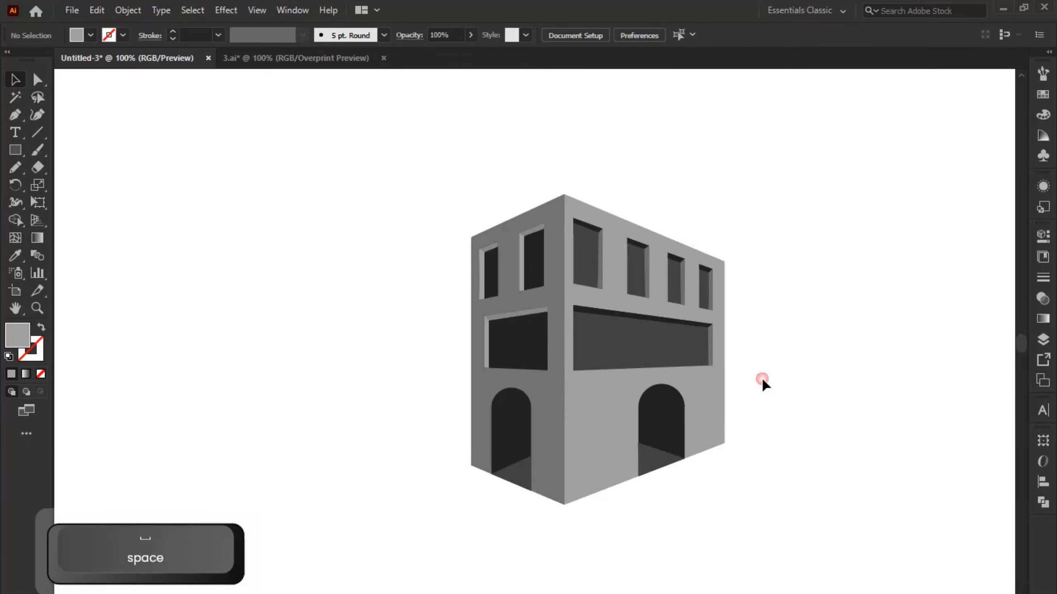
scroll(763, 383, up, 1)
drag(769, 386, 764, 388)
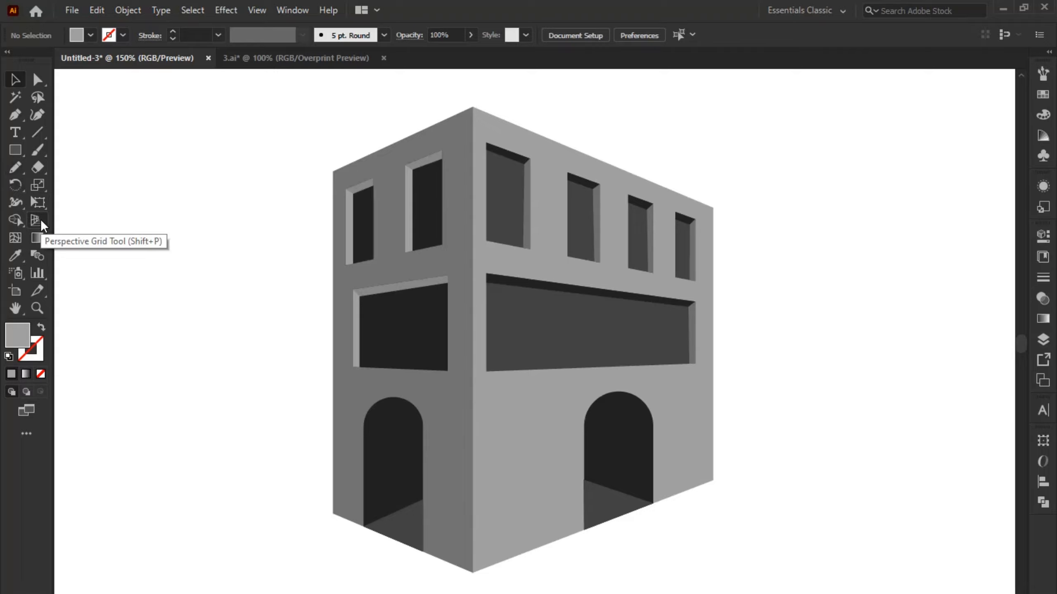
drag(301, 221, 325, 219)
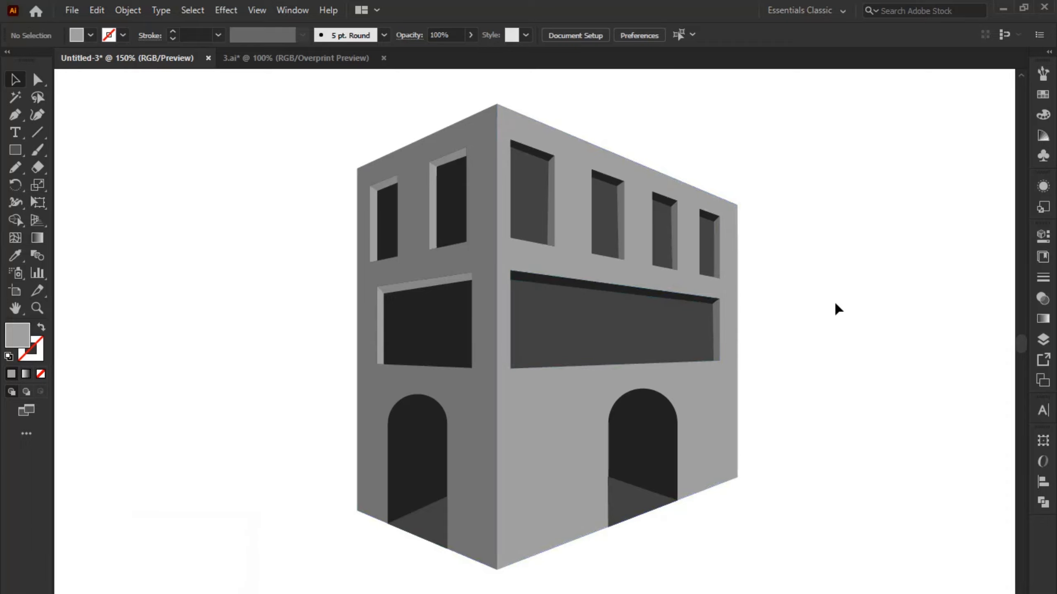
drag(835, 308, 838, 294)
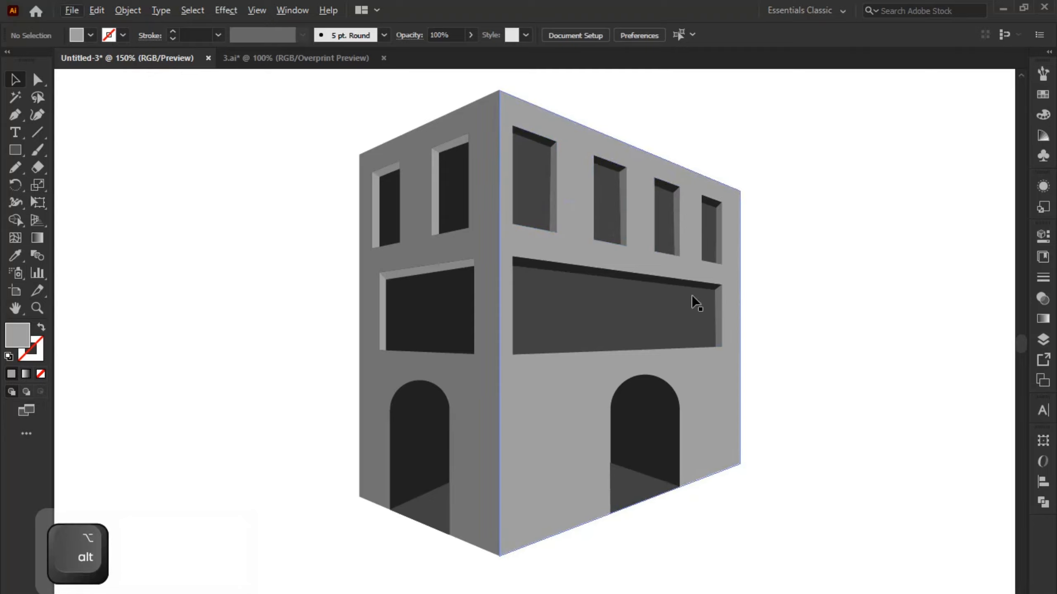
drag(891, 349, 894, 353)
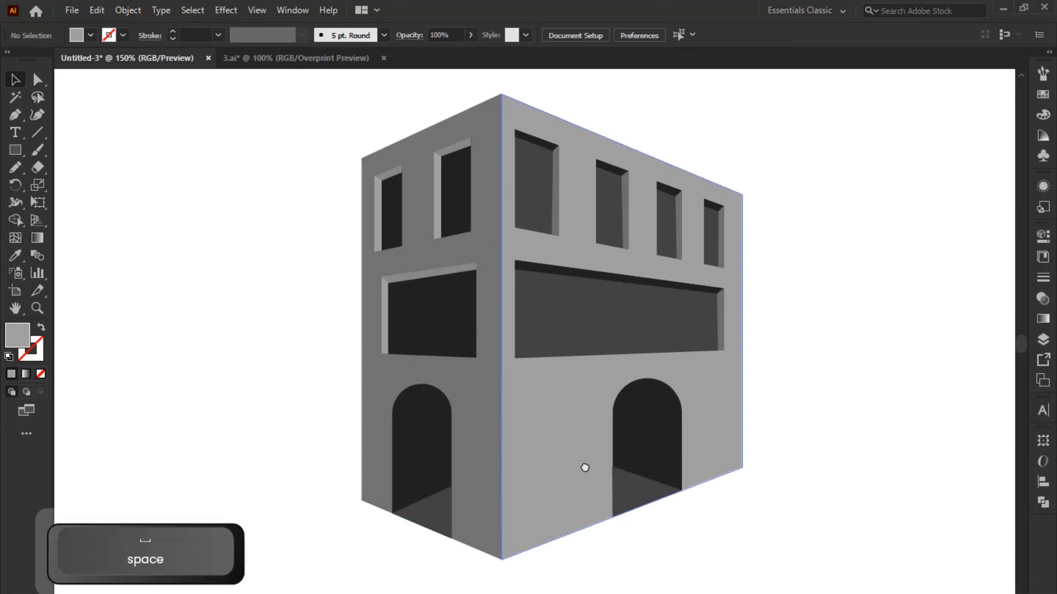
drag(583, 465, 578, 419)
scroll(579, 449, down, 1)
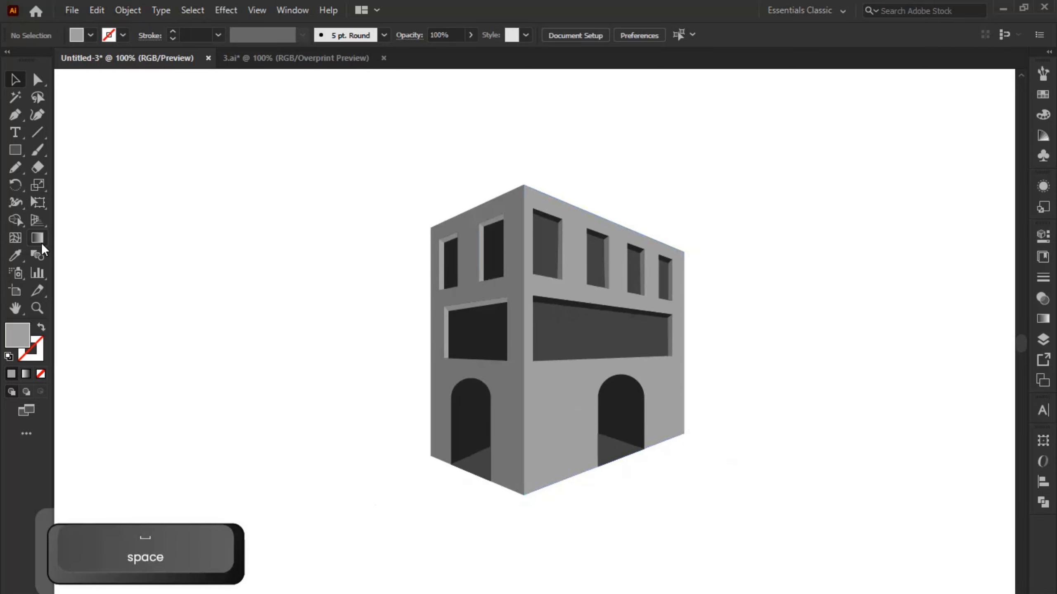
Step: Show the perspective grid again and make the horizontal ground plane the active plane
click(38, 220)
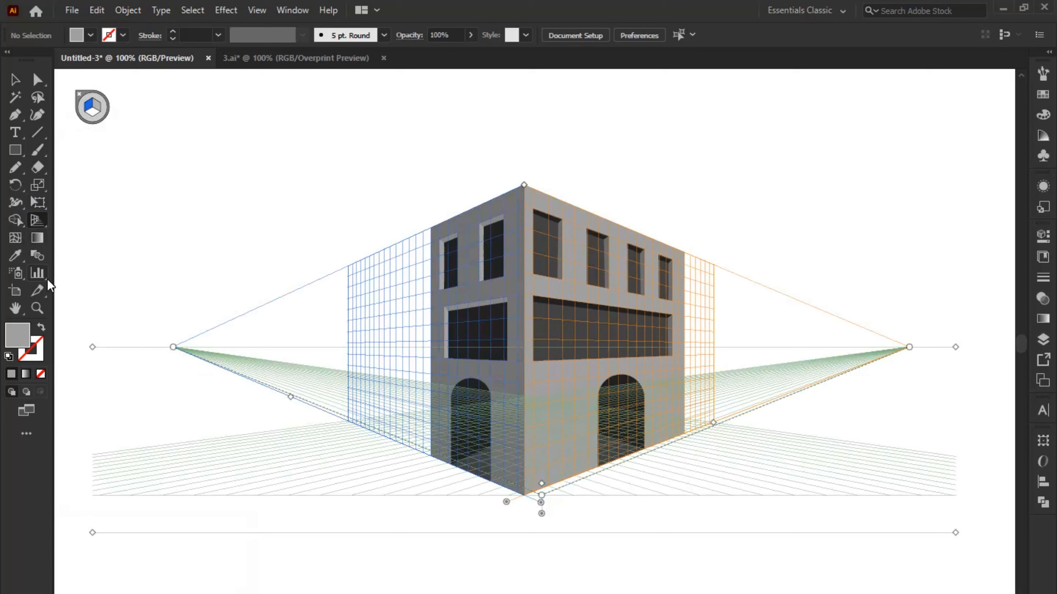
click(45, 224)
click(132, 237)
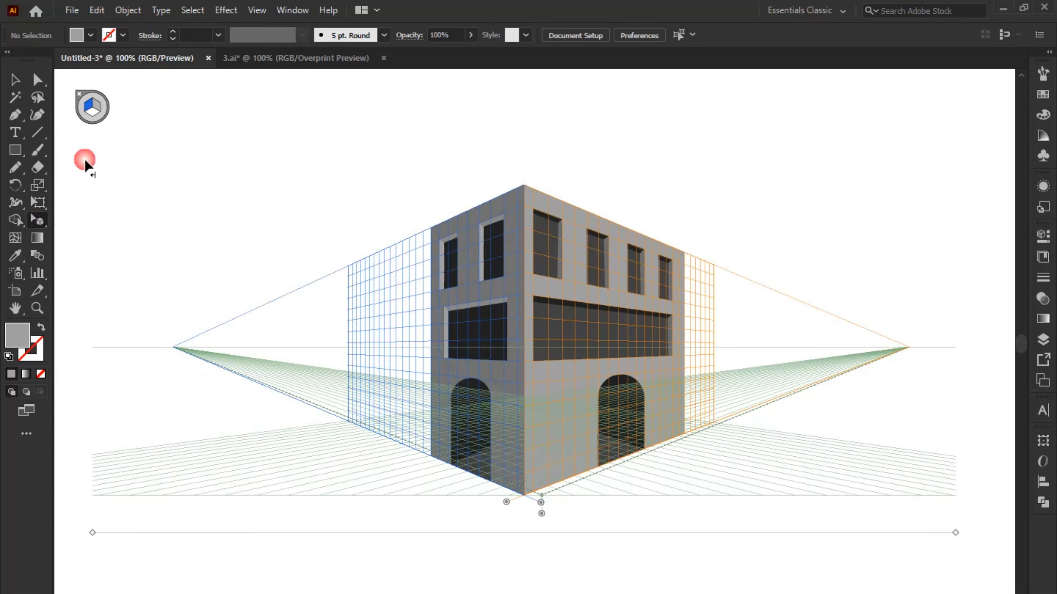
click(92, 111)
Step: Draw a grey rectangle in perspective on the ground plane, covering the building's base and reaching slightly past its front corner
drag(21, 152, 58, 146)
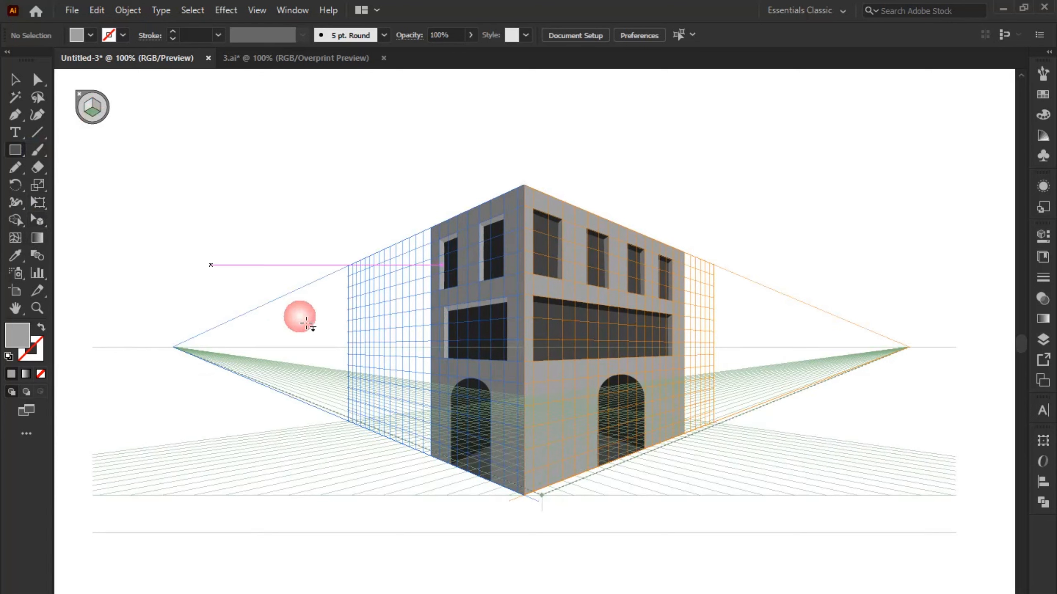
drag(300, 314, 668, 539)
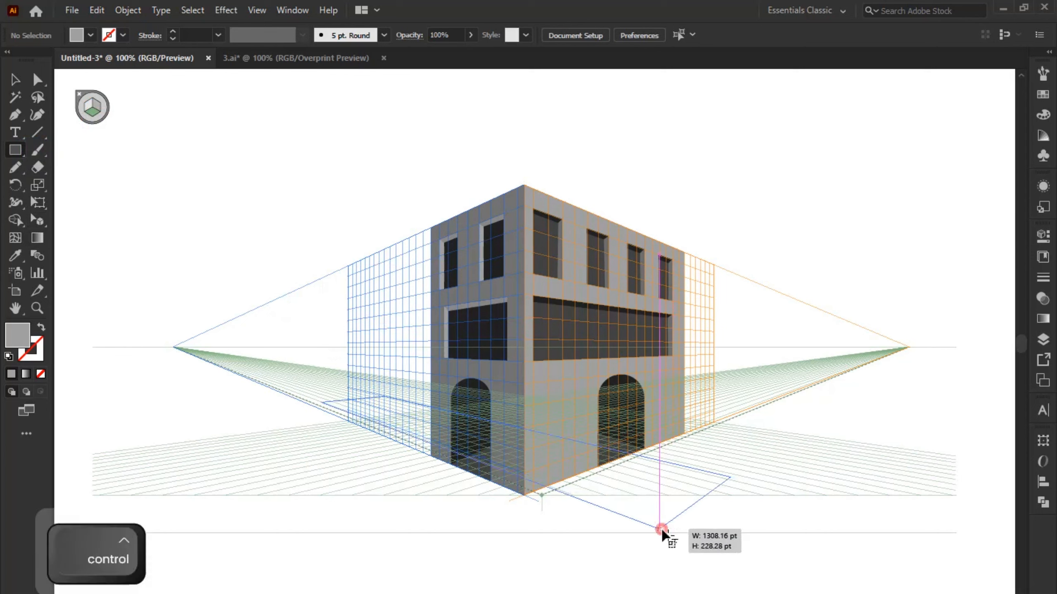
key(ctrl+z)
drag(404, 446, 723, 429)
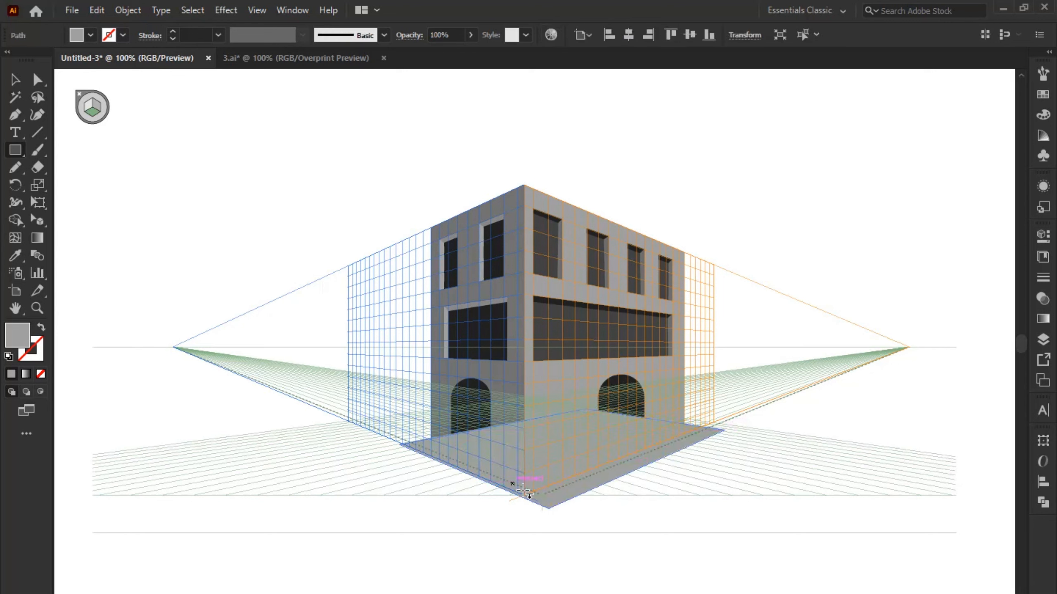
Step: Widen the ground shape outward beyond both side walls and stretch it slightly further forward
click(15, 79)
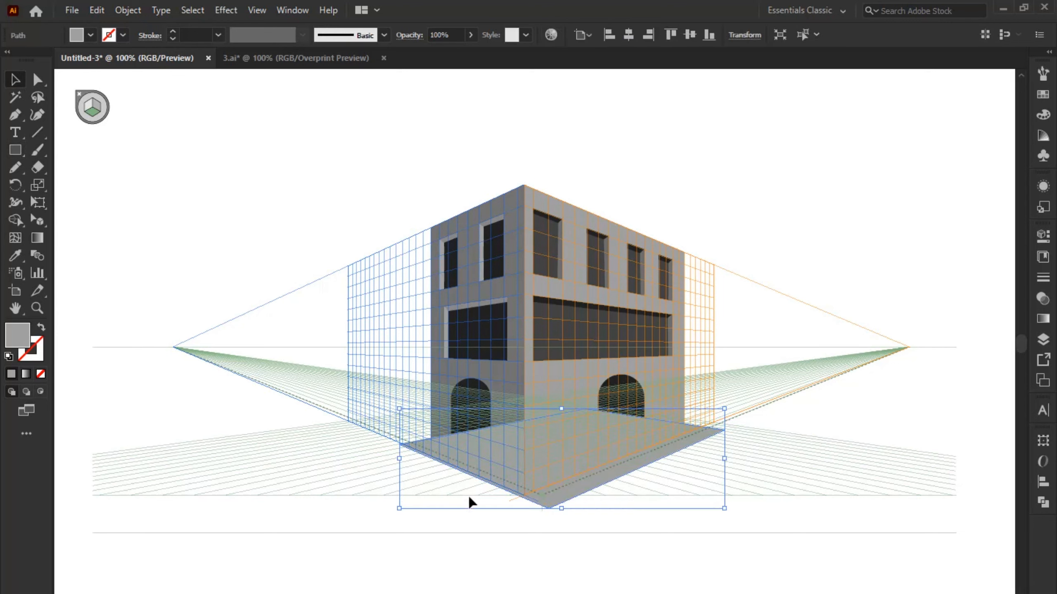
drag(399, 458, 386, 458)
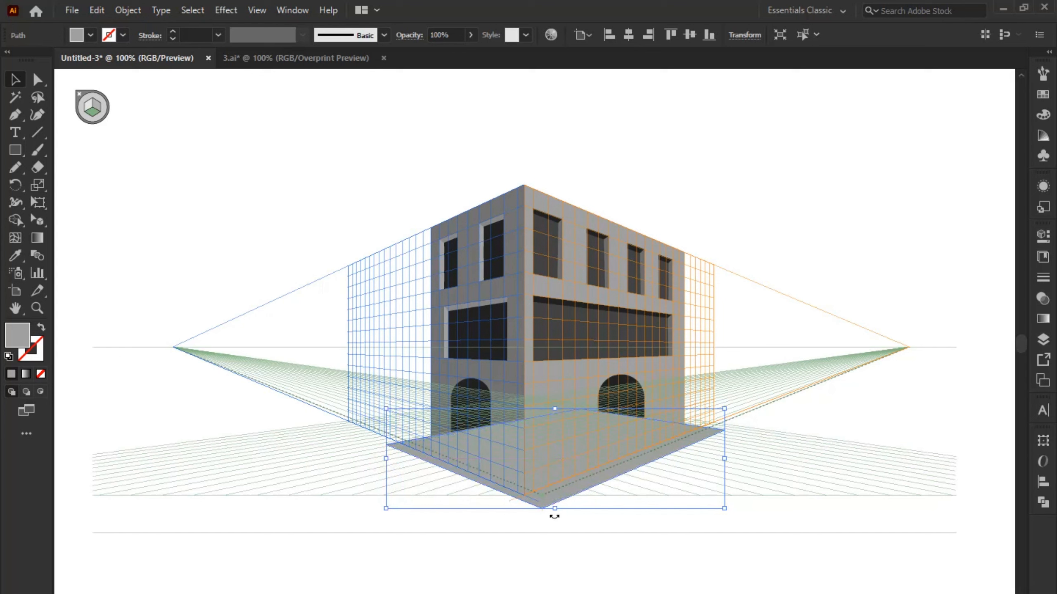
drag(561, 508, 558, 512)
drag(388, 467, 354, 462)
drag(729, 467, 749, 468)
Step: Send the ground shape behind the building and fill it with a very light grey
right_click(527, 446)
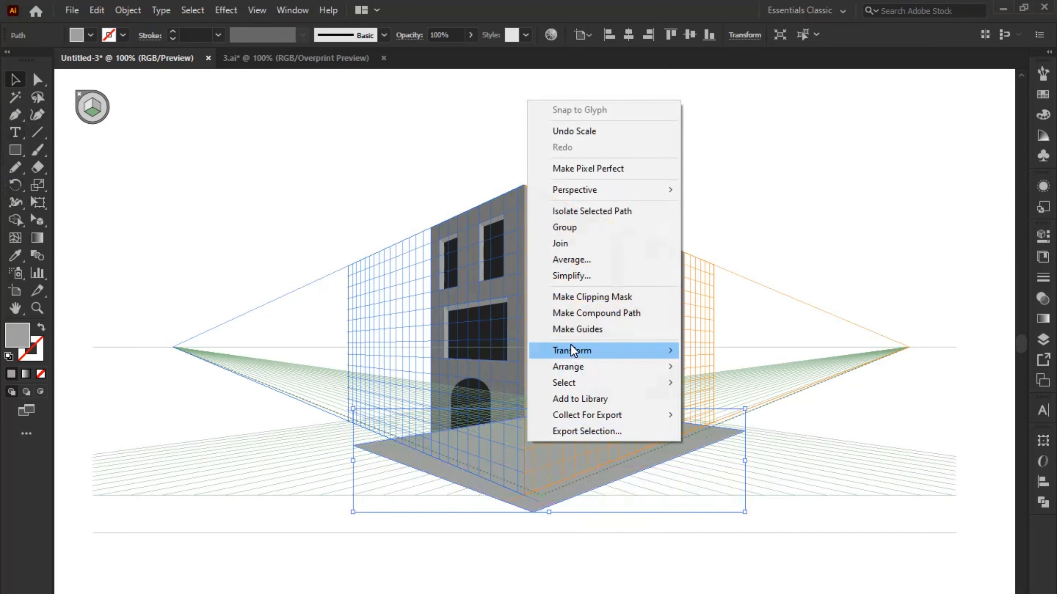
mouse_move(649, 366)
click(738, 416)
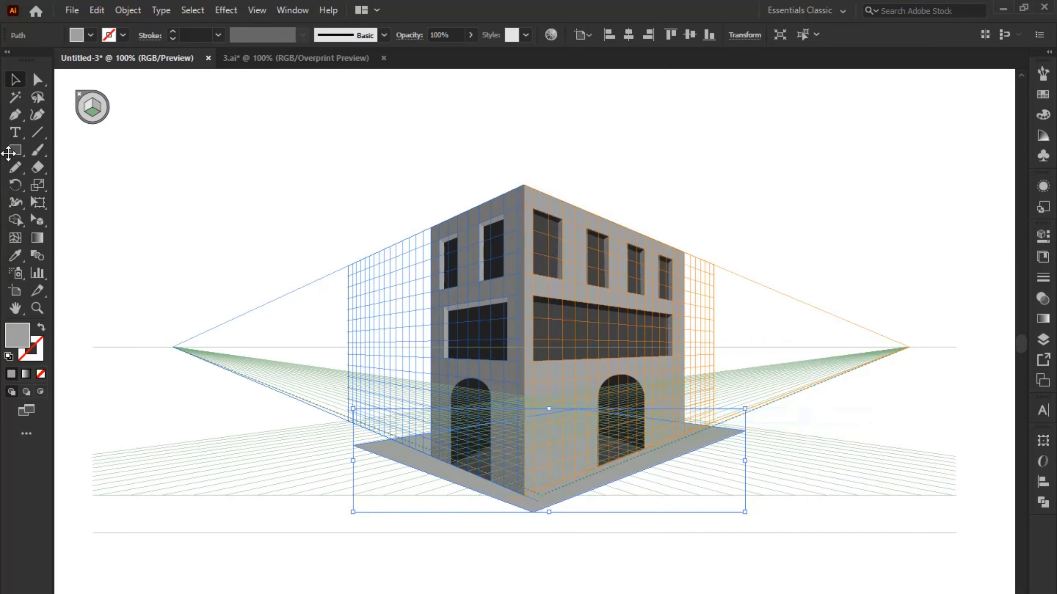
double_click(17, 335)
click(565, 290)
click(892, 285)
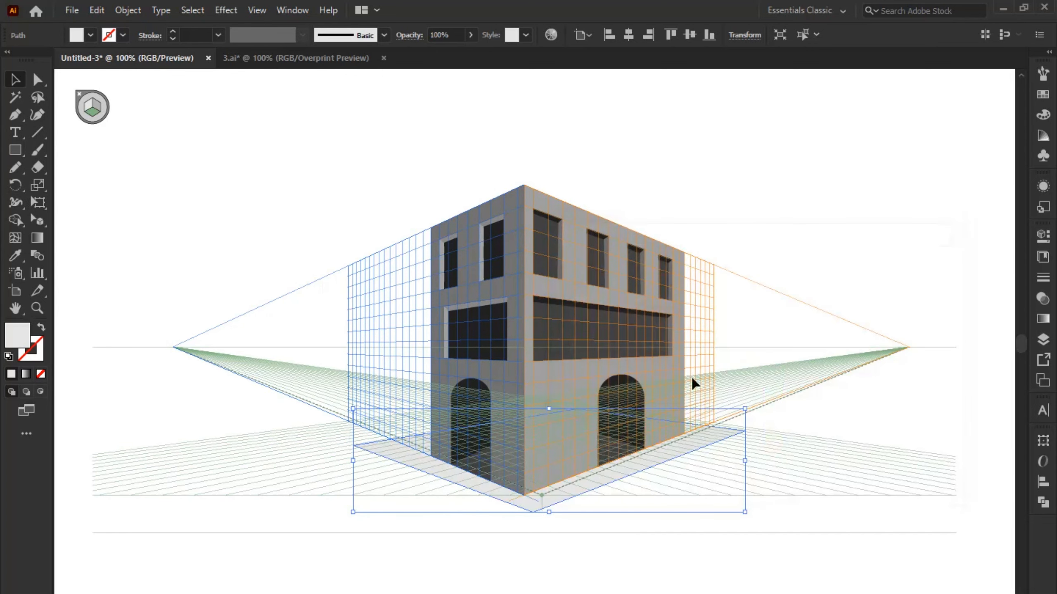
Step: Hide the perspective grid and deselect the ground shape to show the whole artboard with the finished building
drag(37, 220, 78, 214)
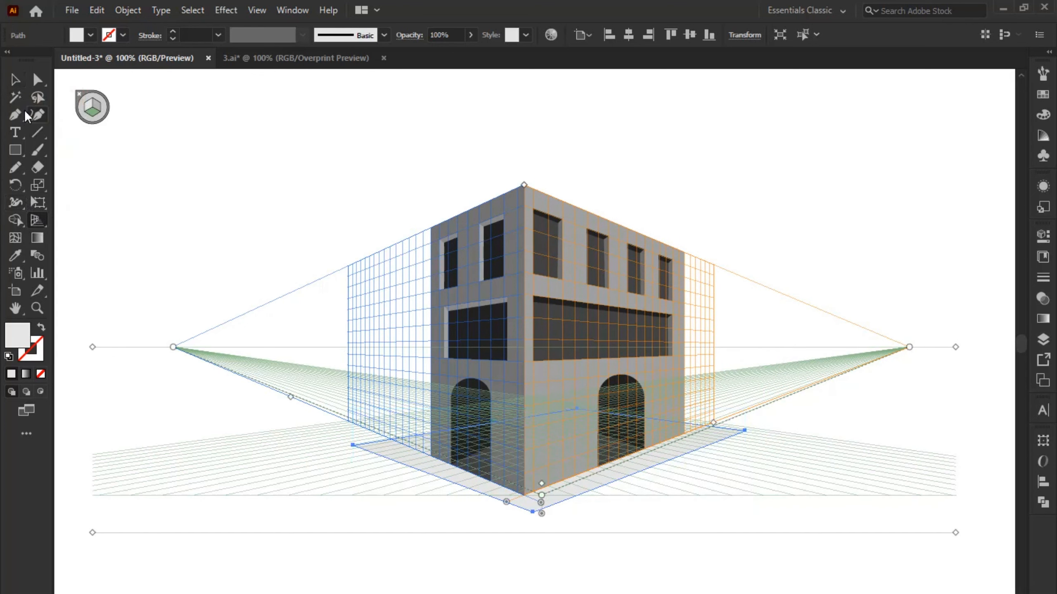
click(80, 99)
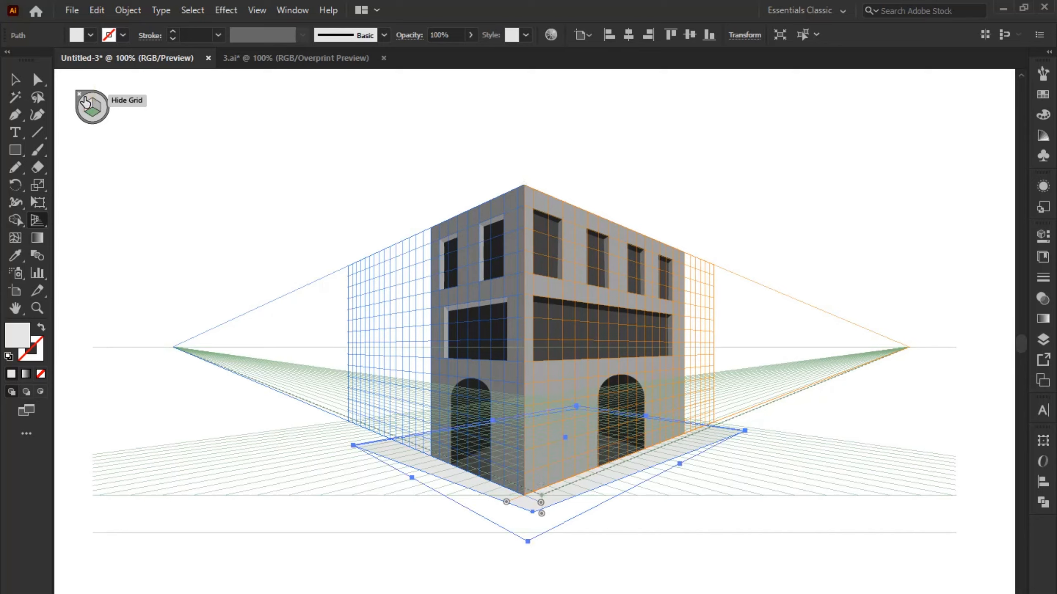
click(79, 96)
key(v)
click(292, 375)
key(ctrl+minus)
key(ctrl+minus)
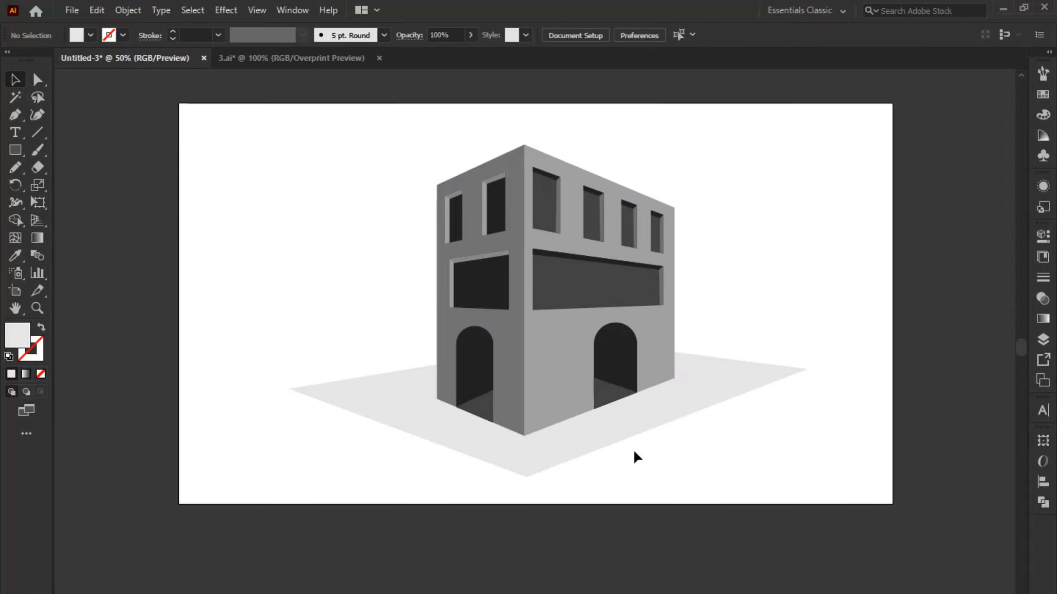